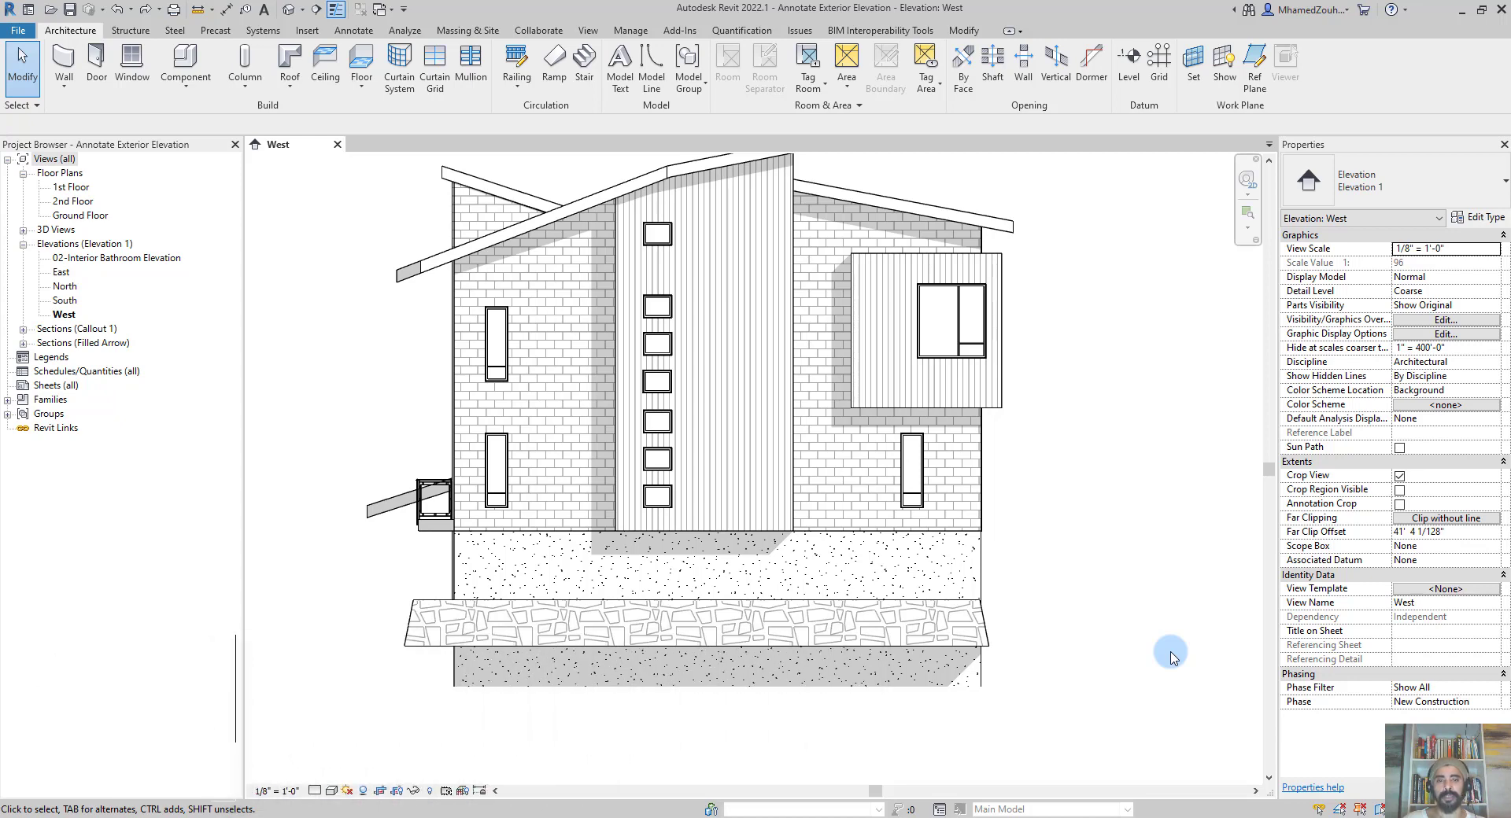
Start description tagging from the Annotate tab, then cancel it without placing a tag.
scroll(1123, 582, "down", 3)
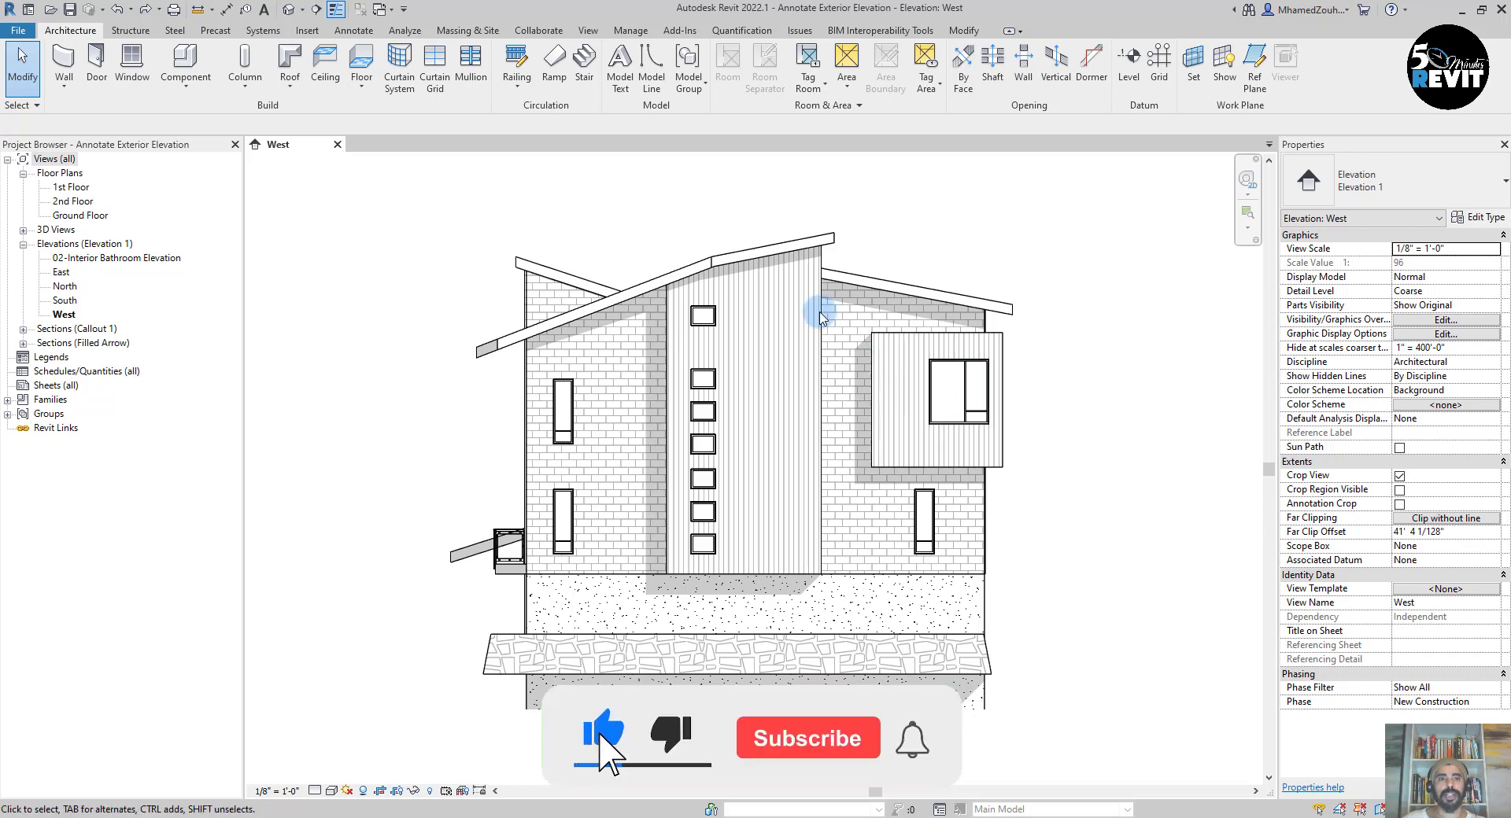
left_click(356, 31)
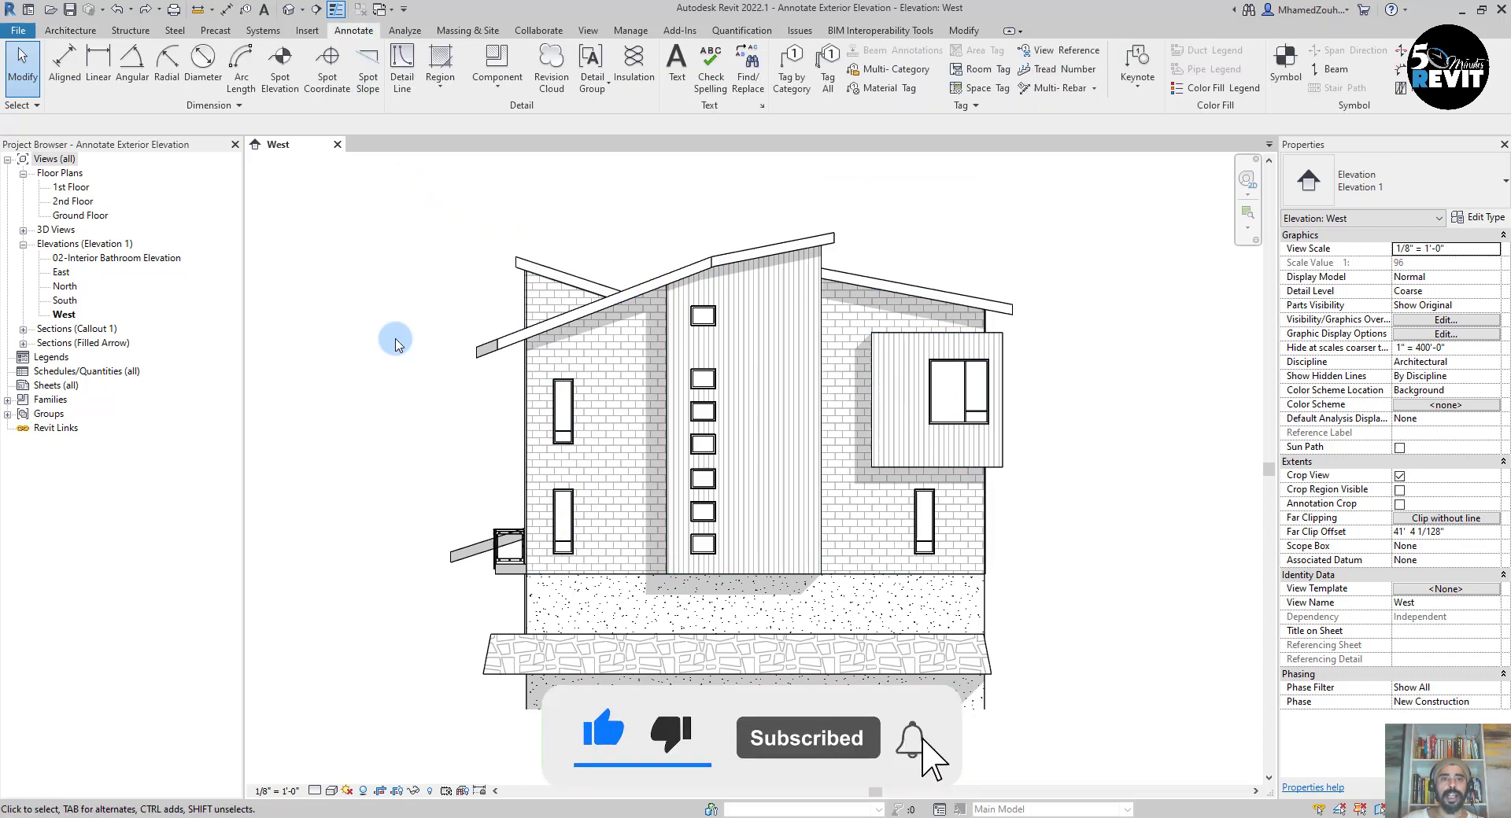
middle_click_drag(382, 542, 379, 528)
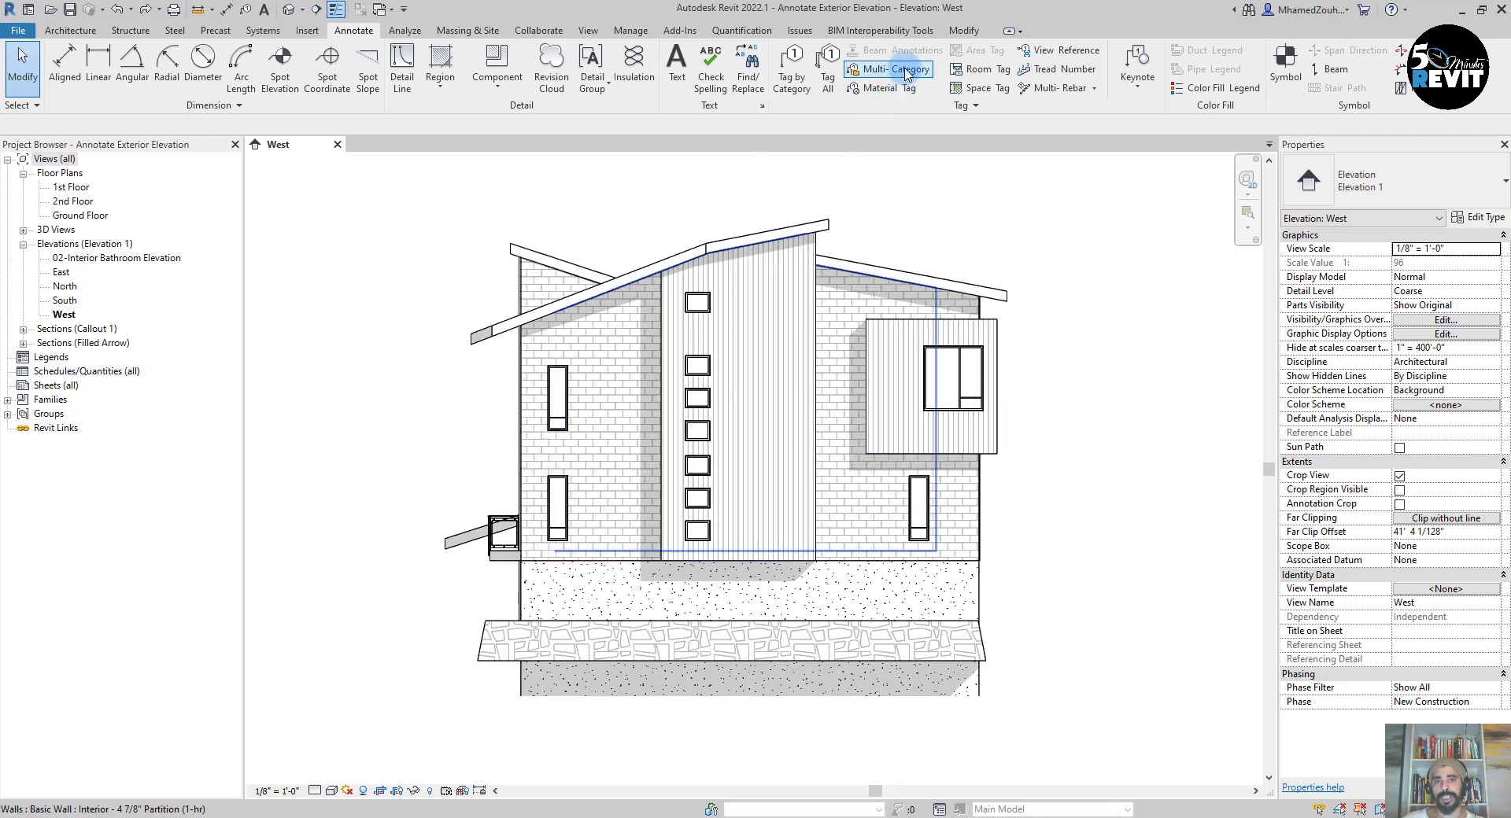
left_click(880, 70)
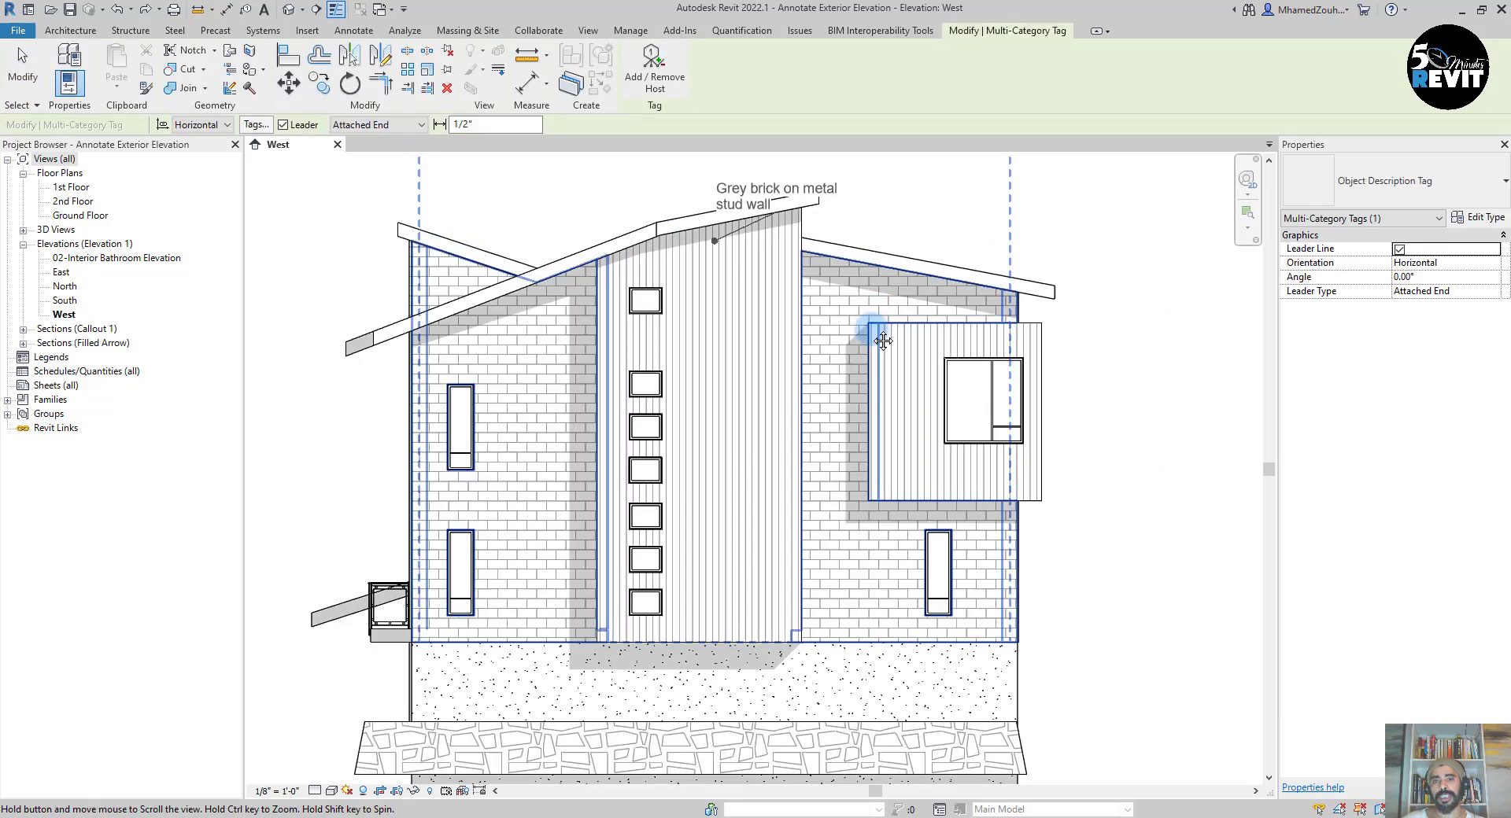
scroll(877, 330, "up", 2)
middle_click_drag(803, 438, 841, 469)
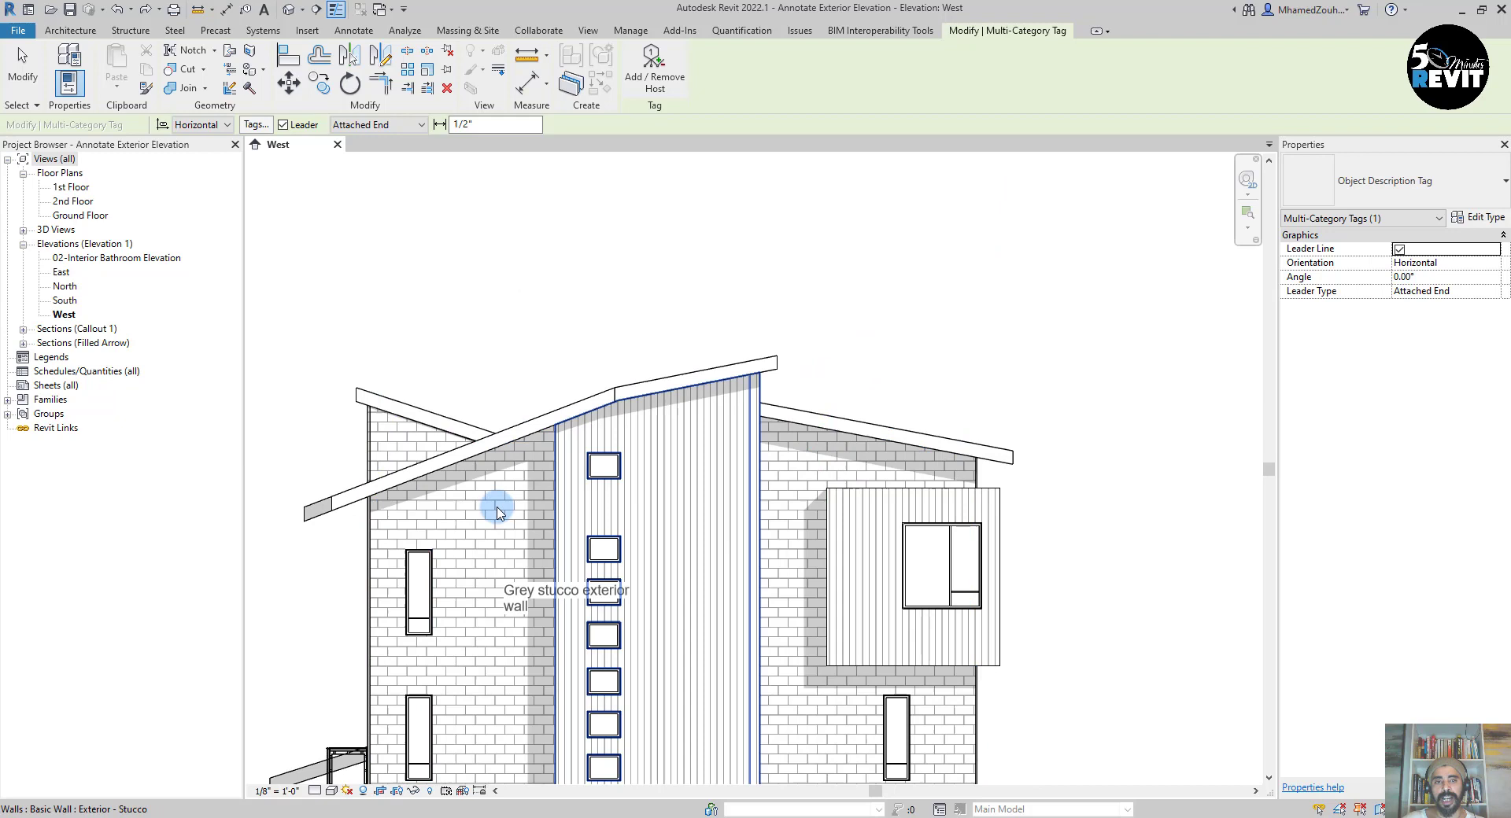
middle_click_drag(502, 408, 601, 336)
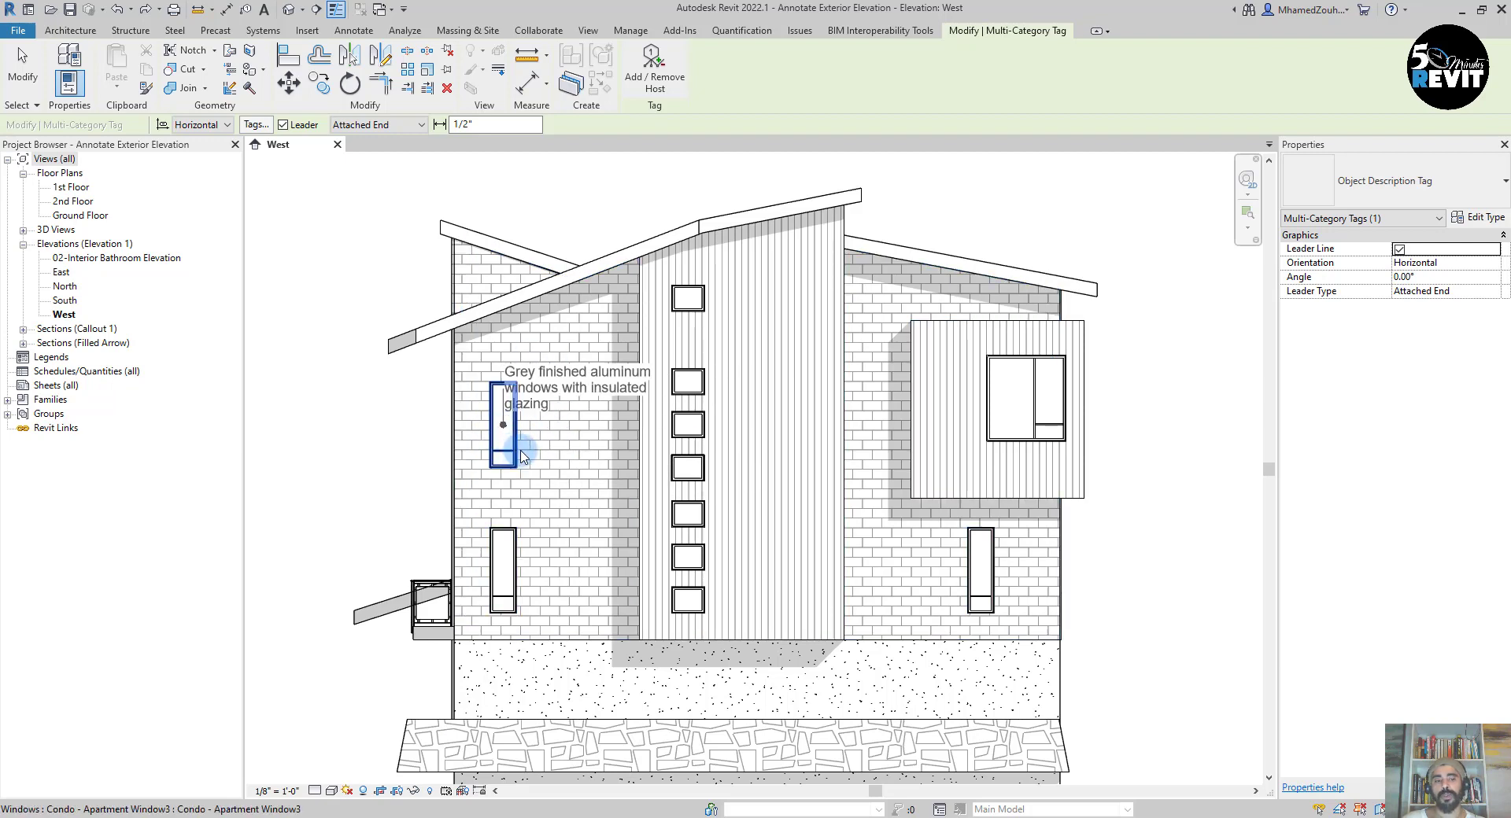
key("Escape")
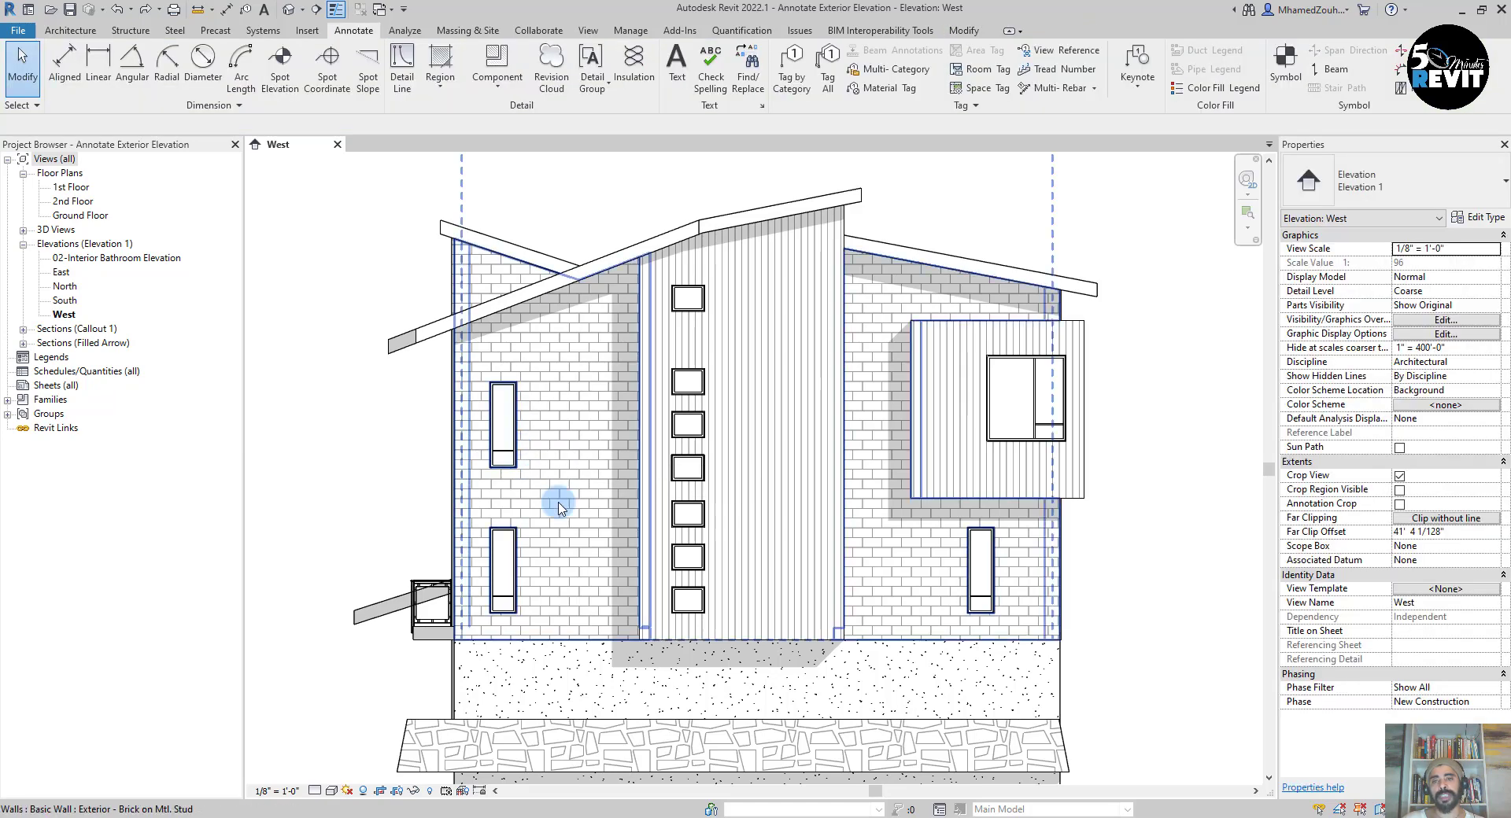
Review the stucco-clad wall's type properties and close them unchanged.
left_click(1027, 493)
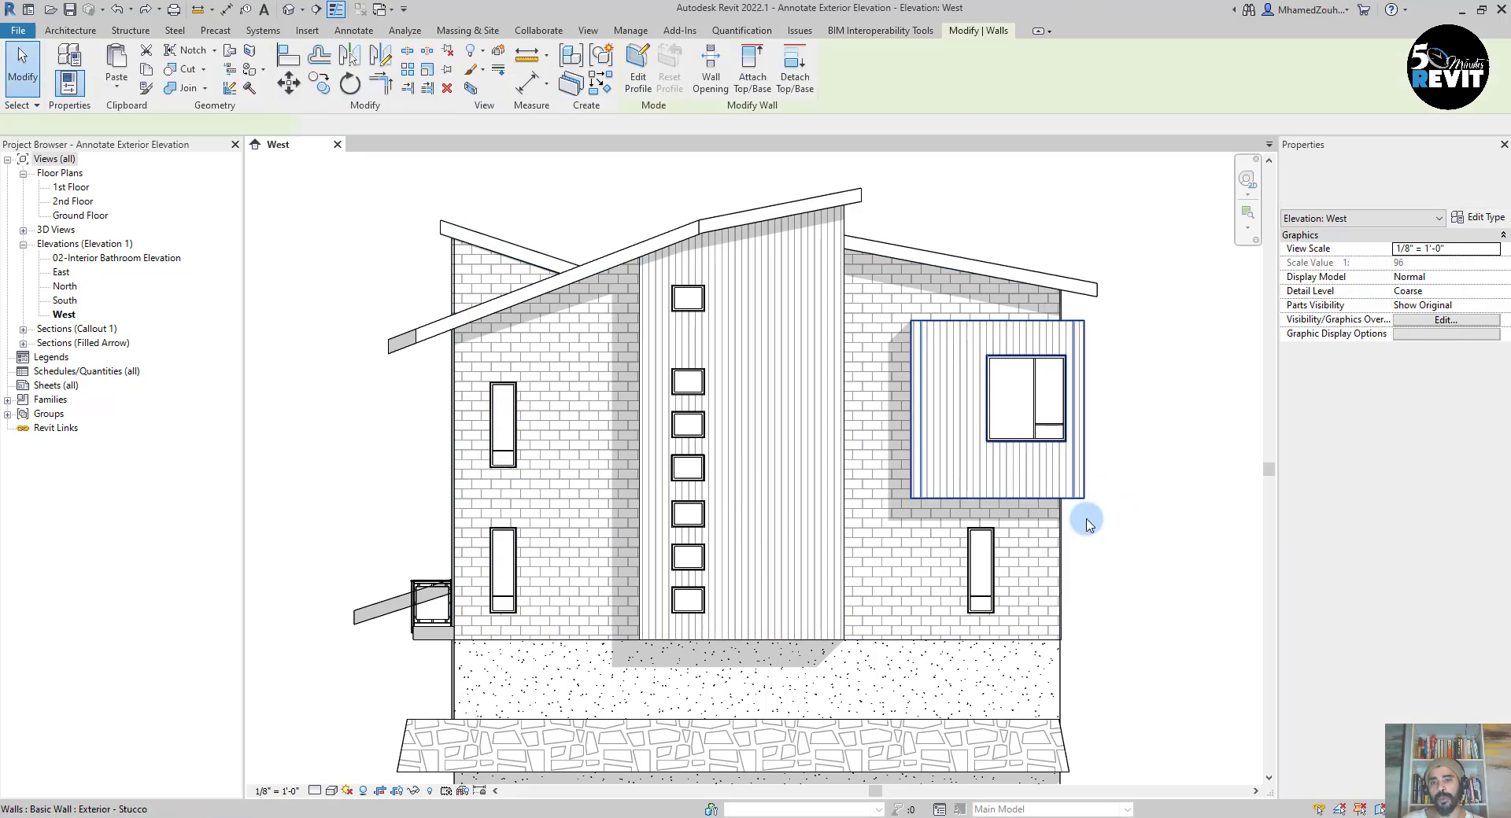
left_click(1471, 225)
left_click_drag(1257, 331, 1257, 414)
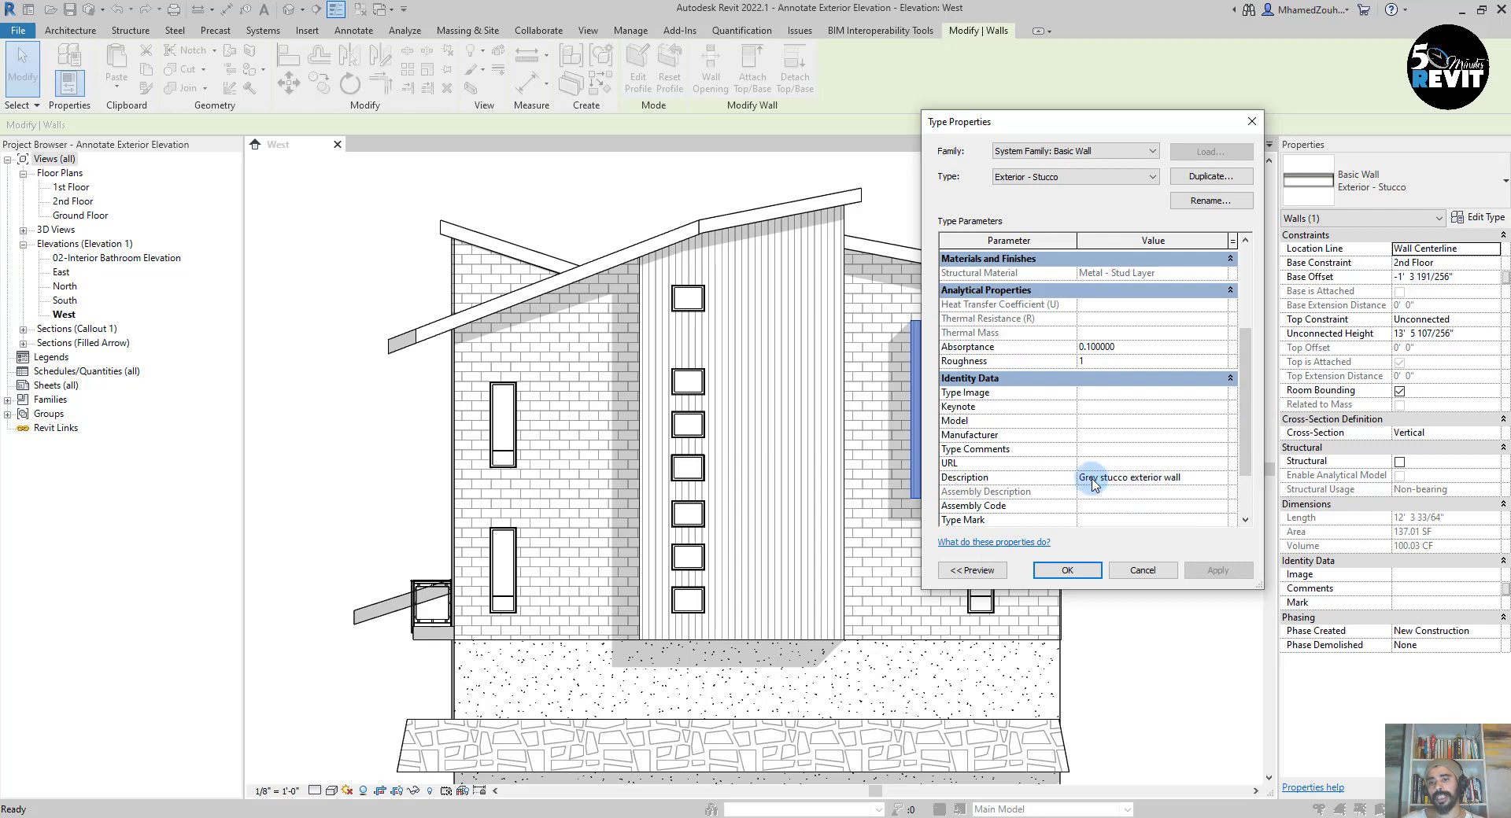
left_click(1101, 571)
left_click(1171, 611)
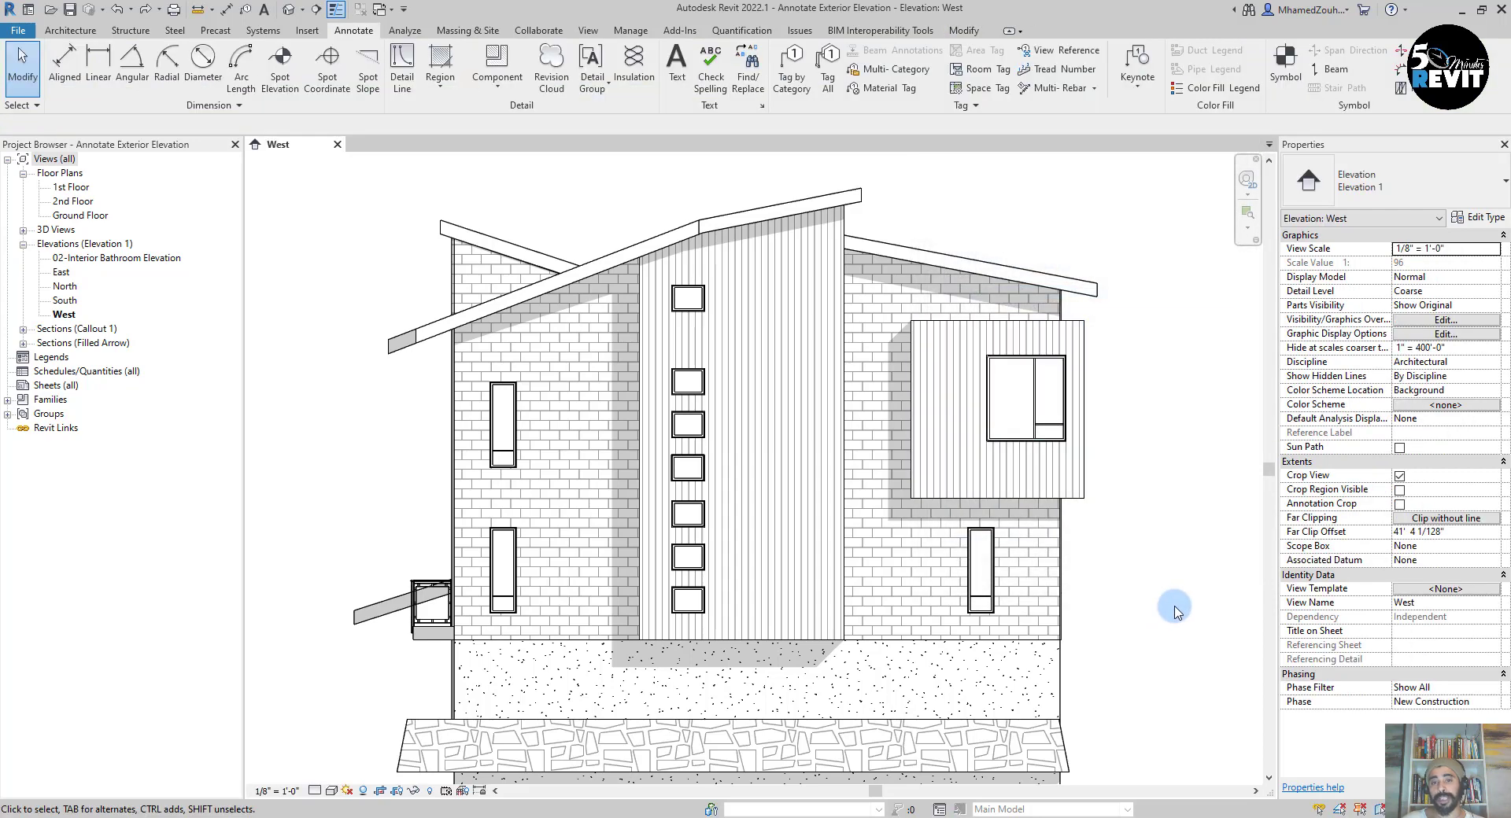
scroll(1086, 591, "down", 2)
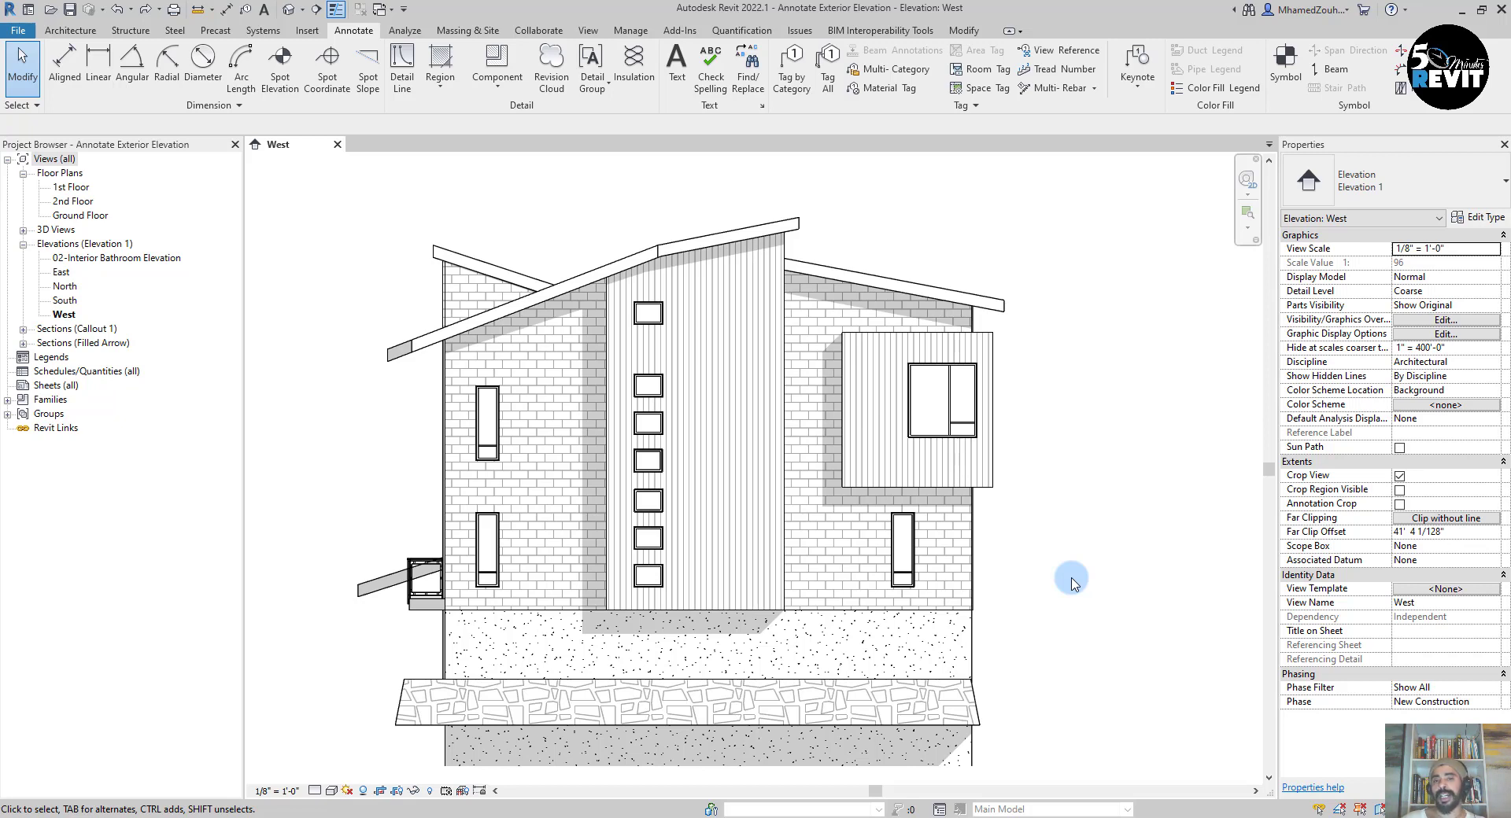
middle_click_drag(1072, 582, 1078, 566)
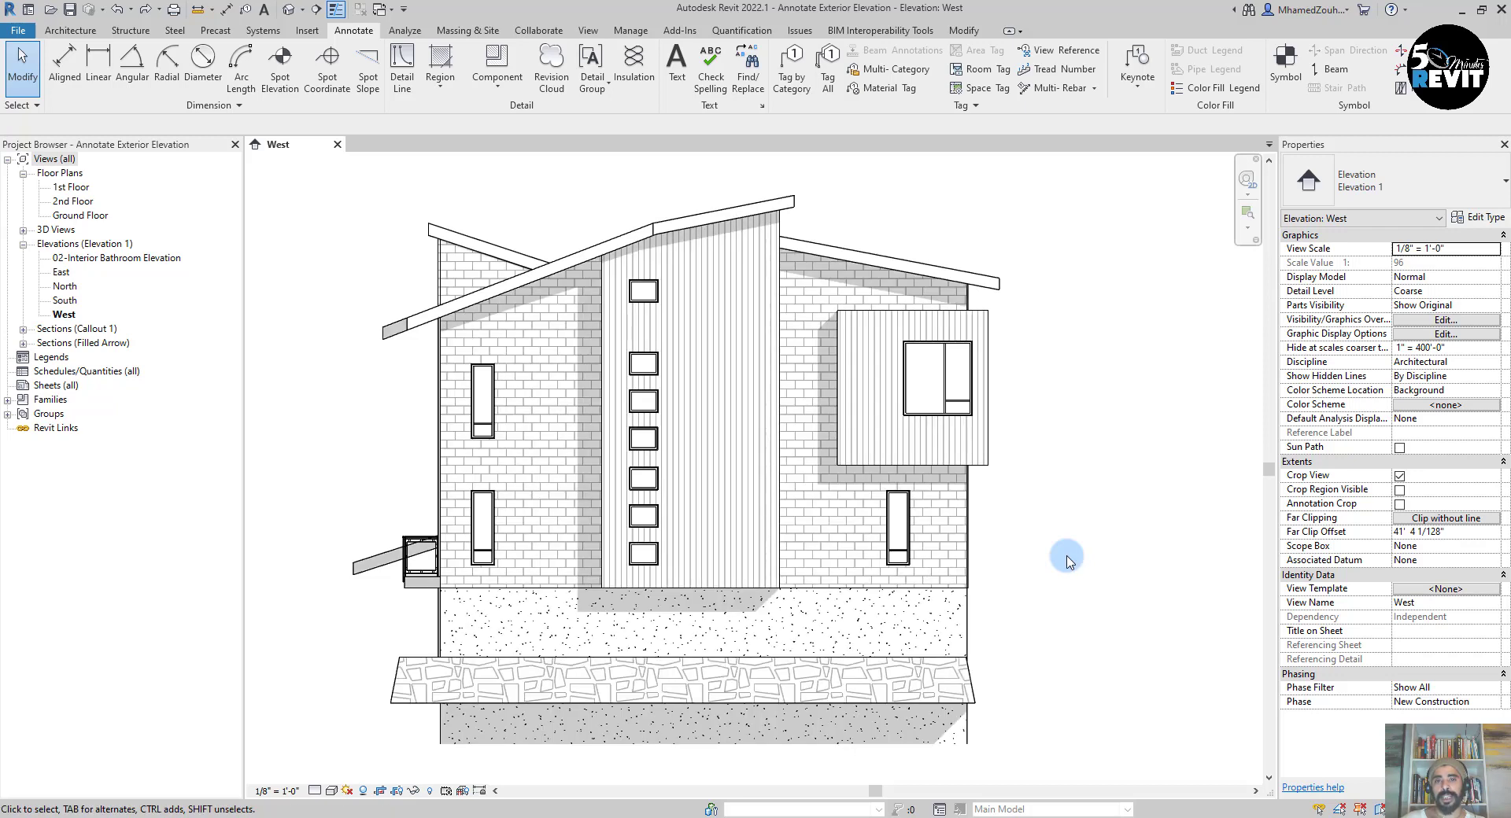
Start Multi-Category tagging with the leader set to Free End.
left_click(902, 79)
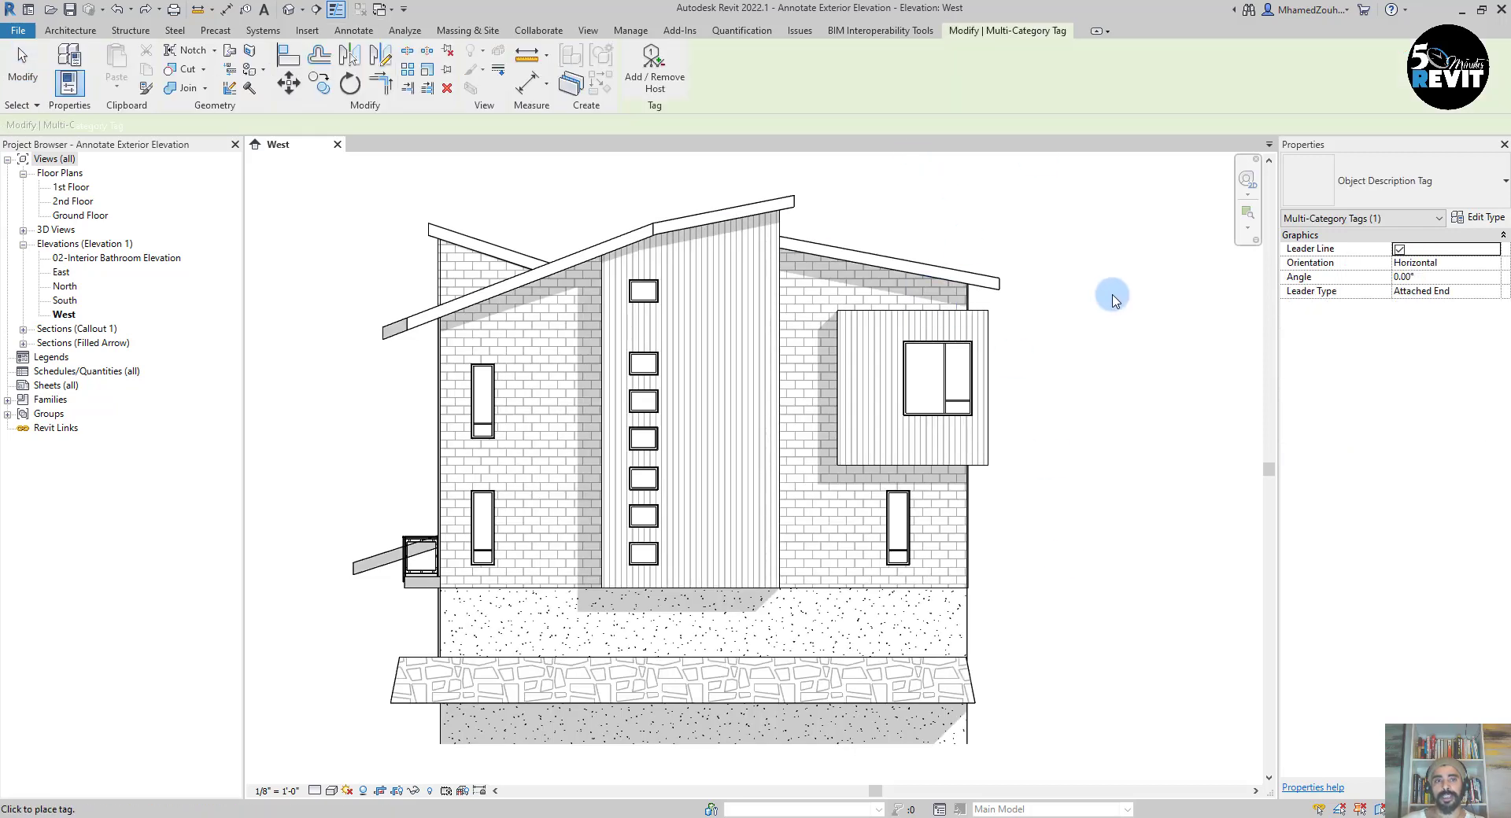
left_click(701, 165)
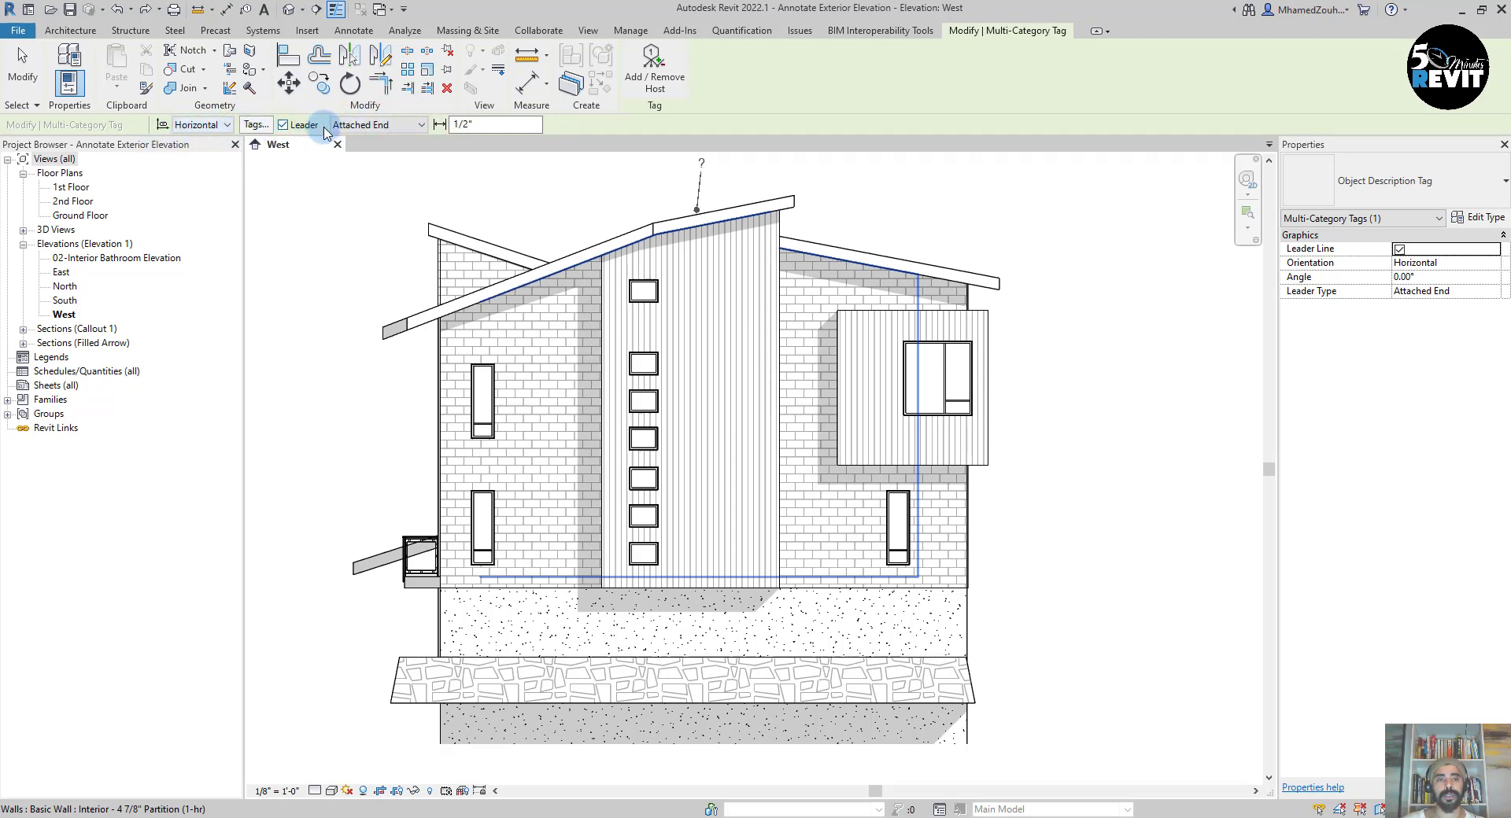
left_click(400, 129)
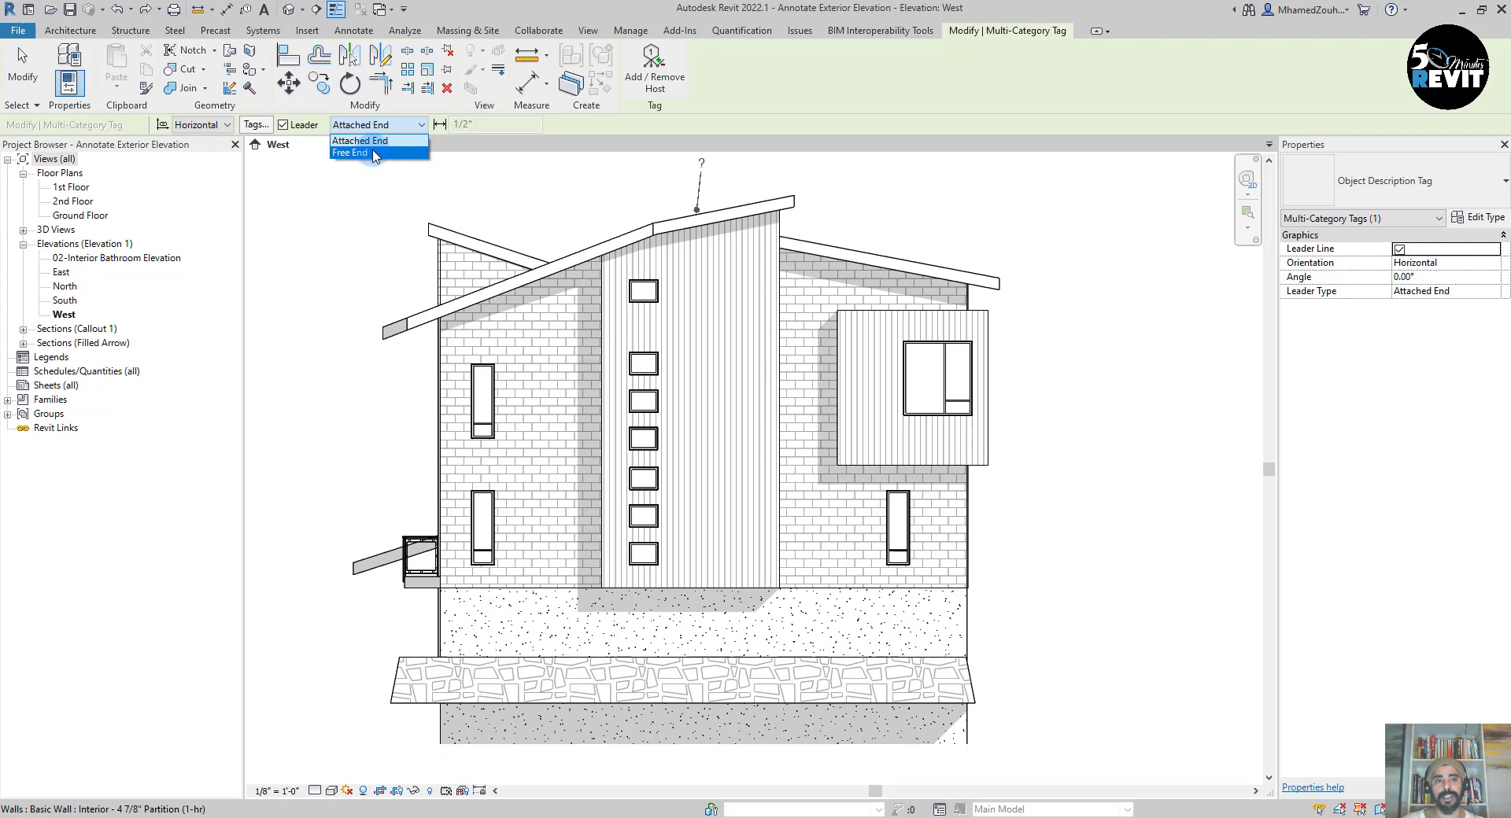
left_click(372, 153)
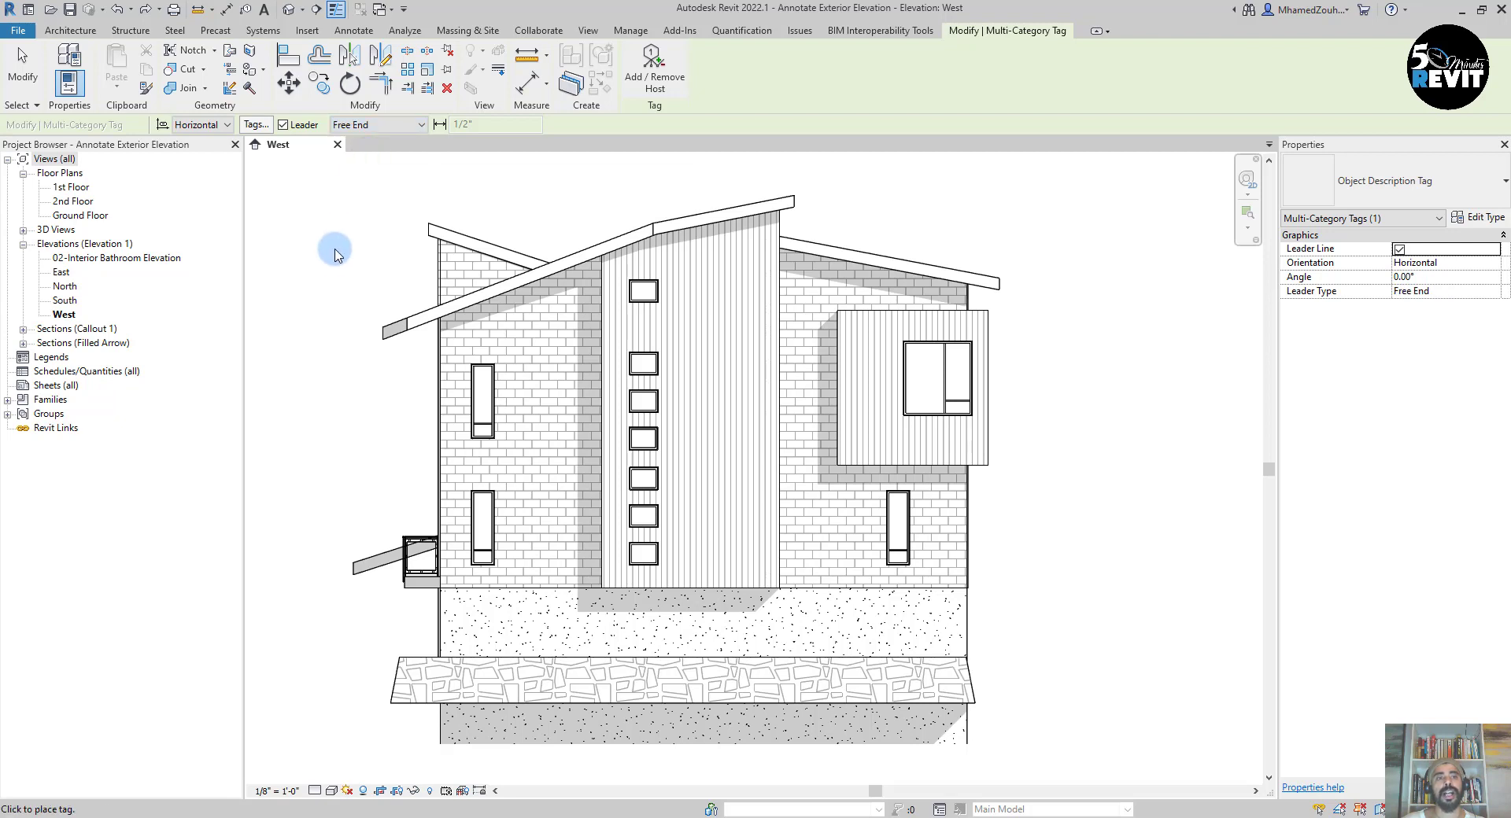
Tag the foundation wall with a free-end tag placed to its right.
middle_click_drag(1113, 422, 1027, 346)
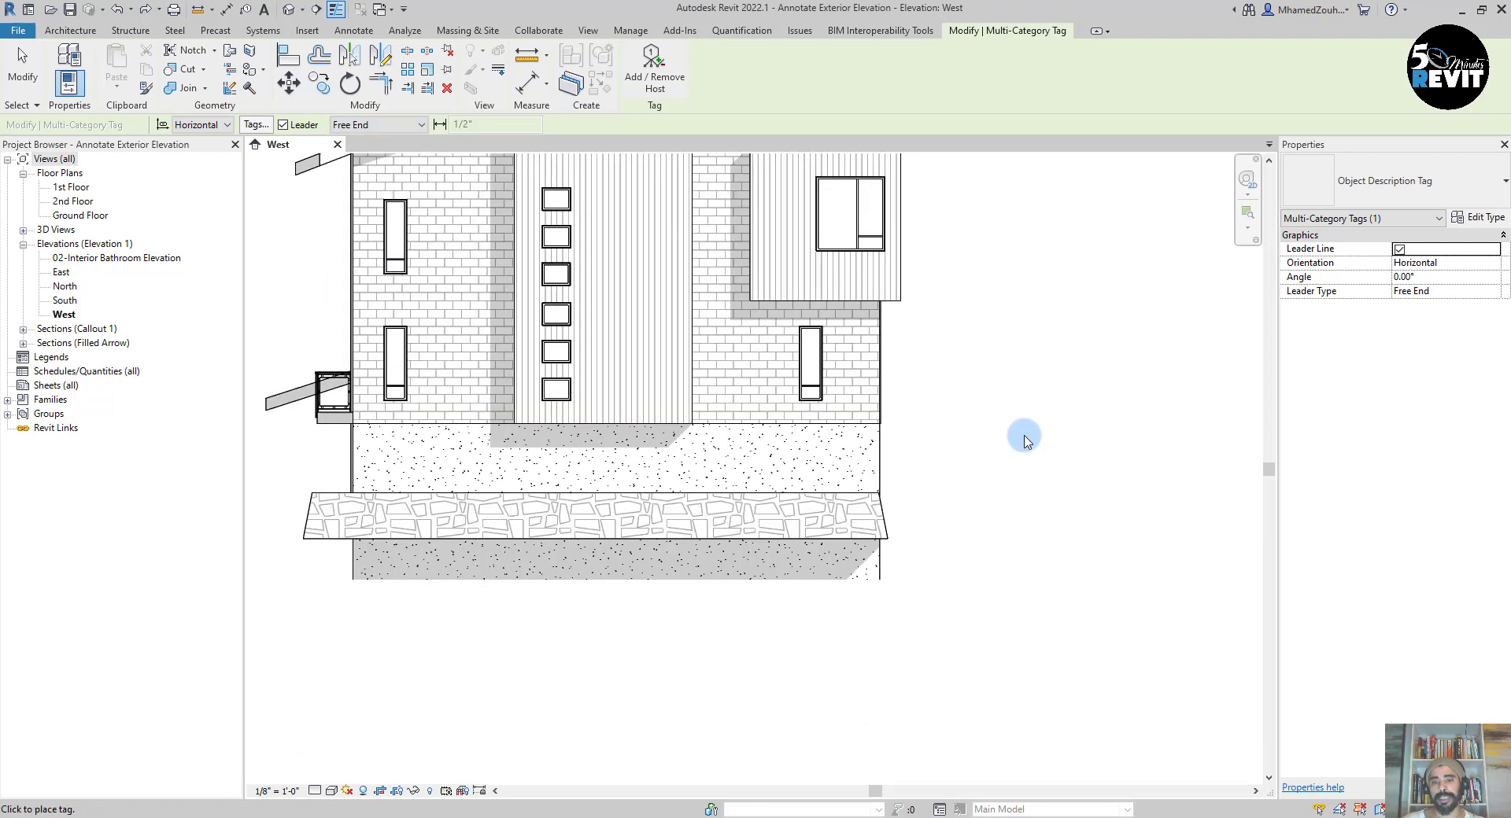
scroll(1015, 449, "up", 3)
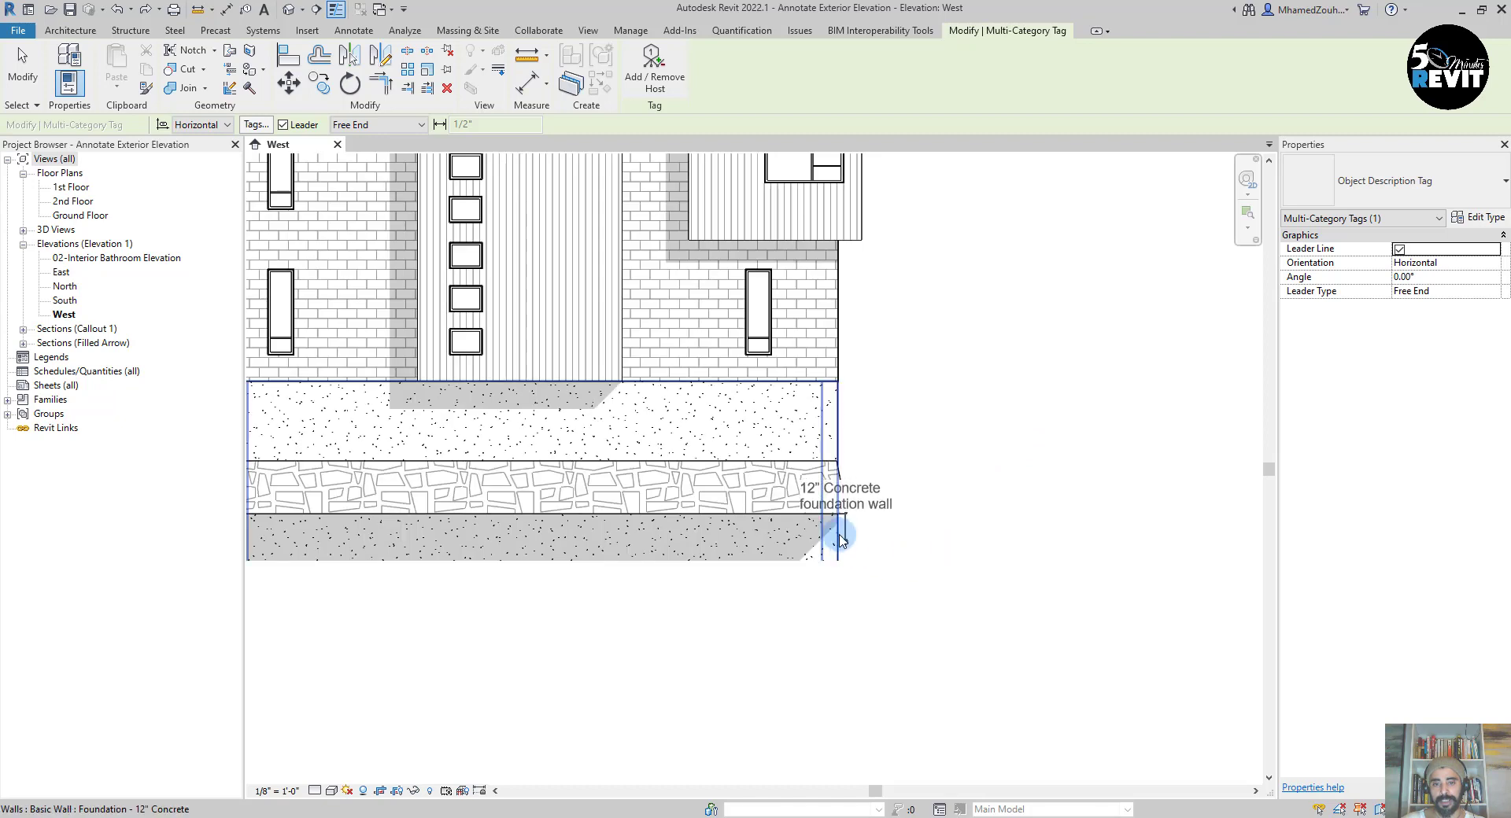
left_click(804, 536)
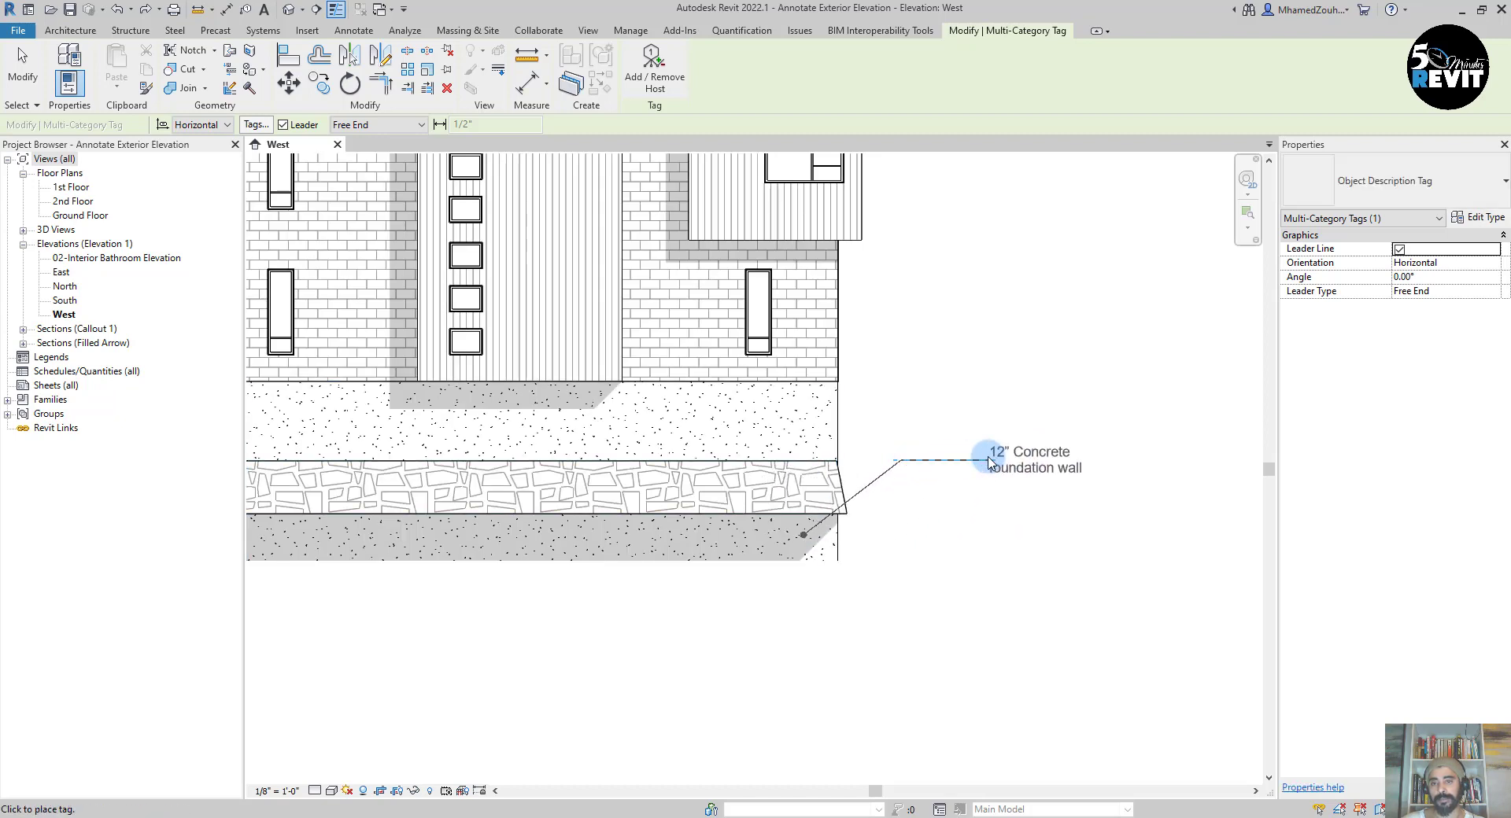
left_click(991, 466)
Tag the limestone retaining wall on an elbowed leader and bend the next concrete tag's leader.
middle_click_drag(990, 628, 958, 733)
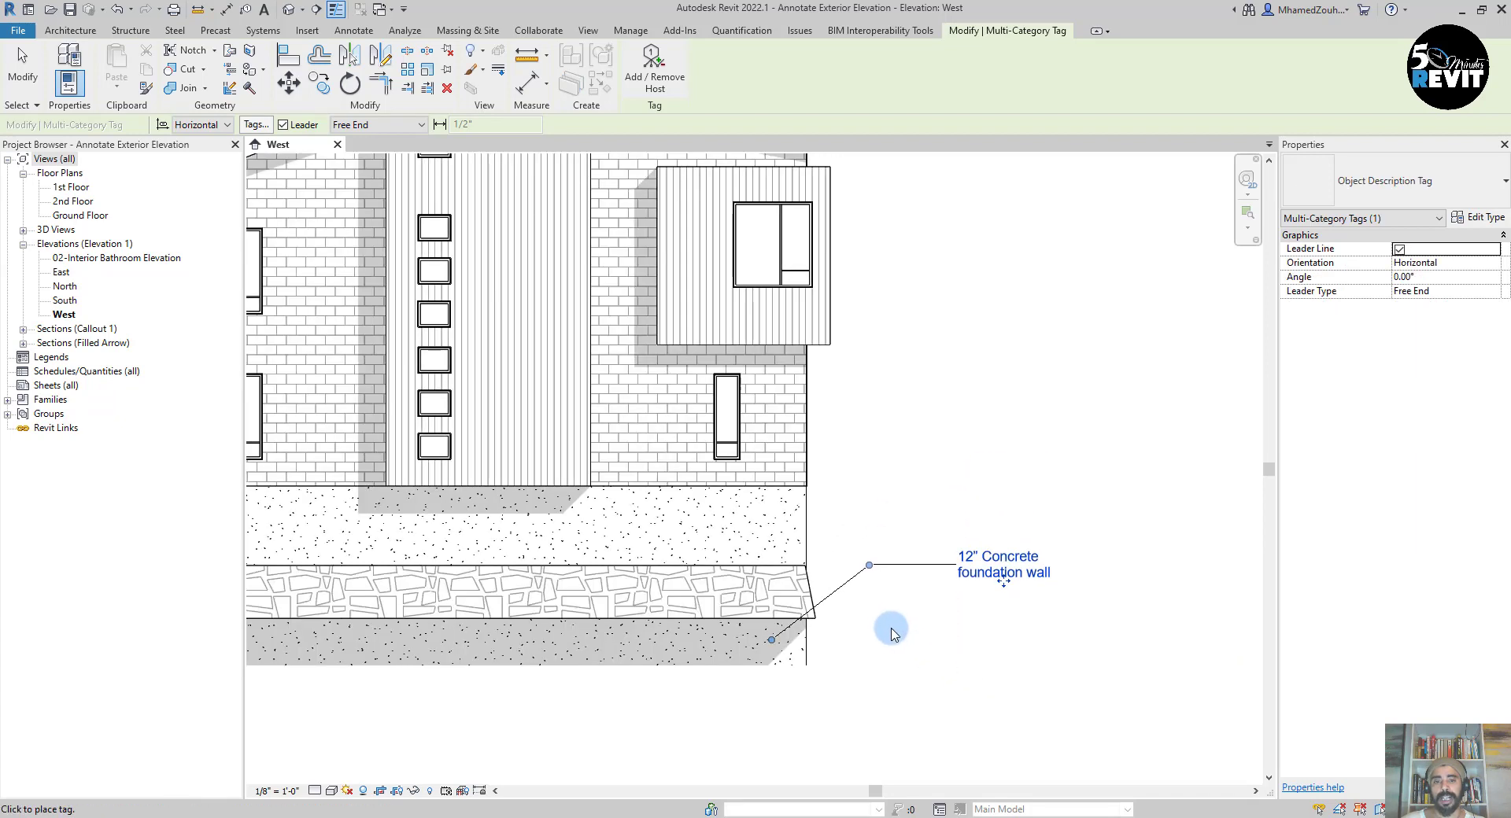
left_click(766, 586)
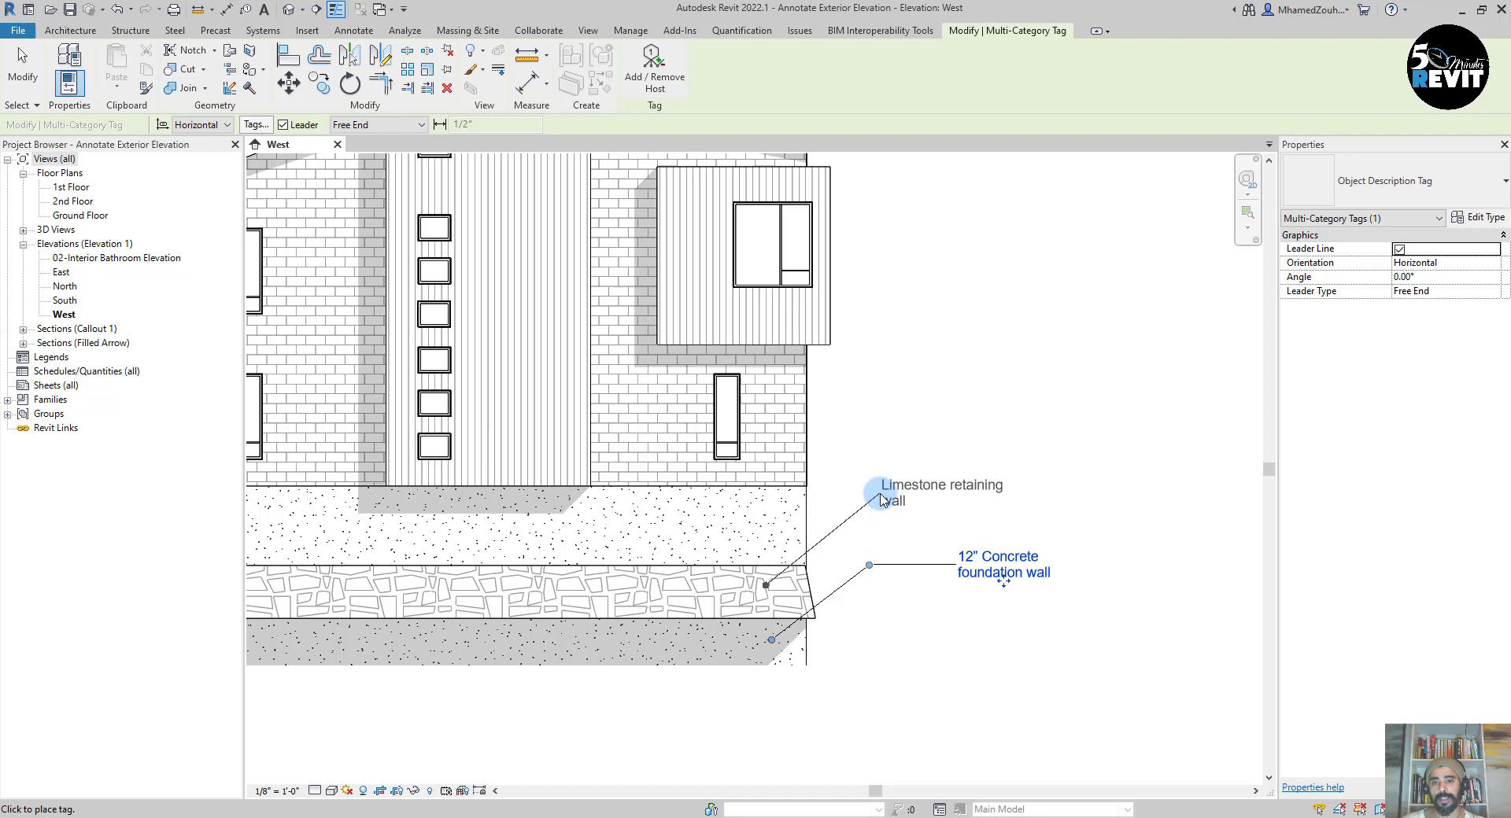
left_click(880, 494)
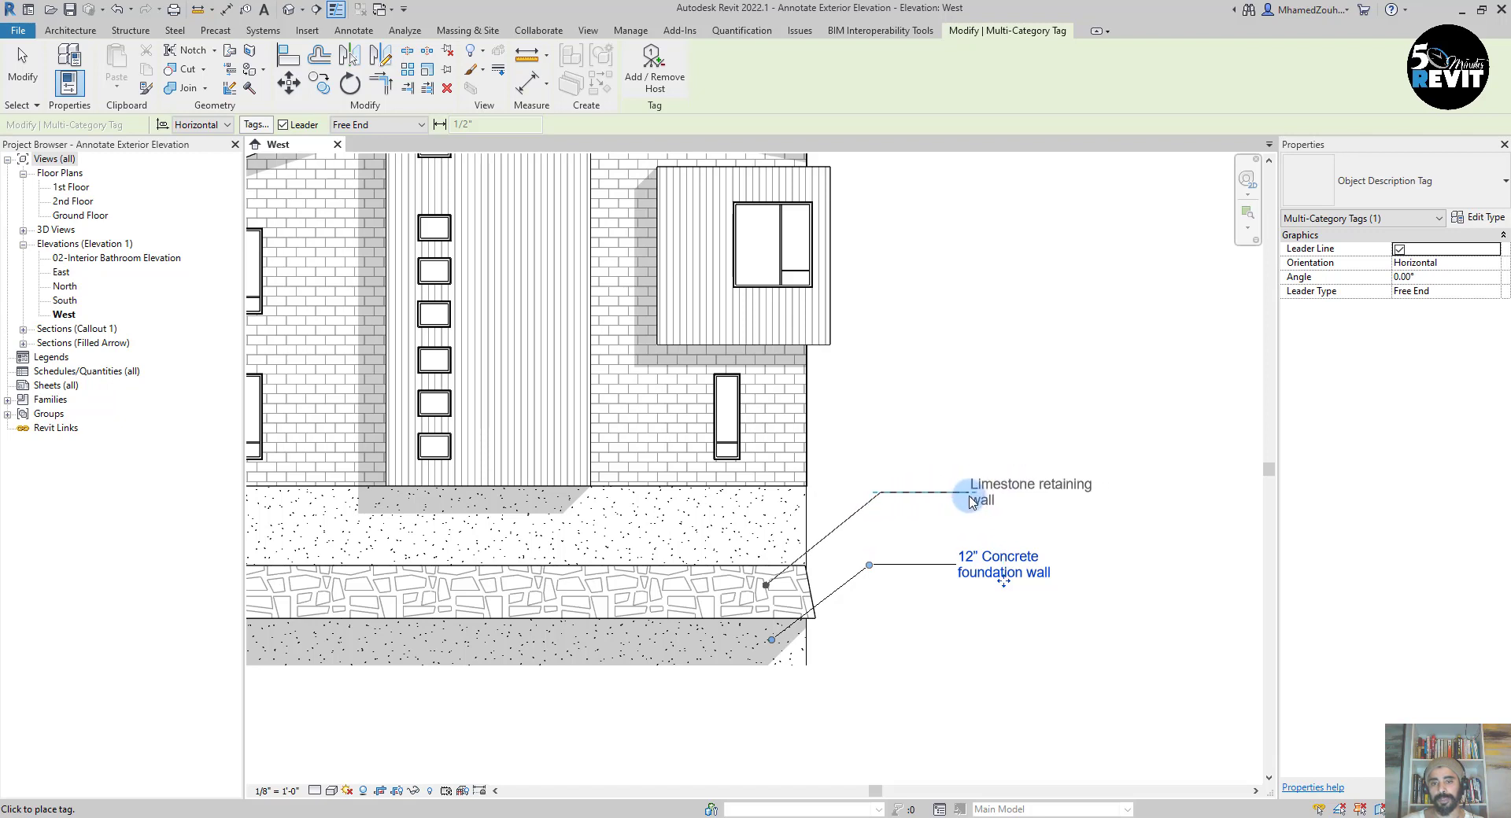
left_click(966, 502)
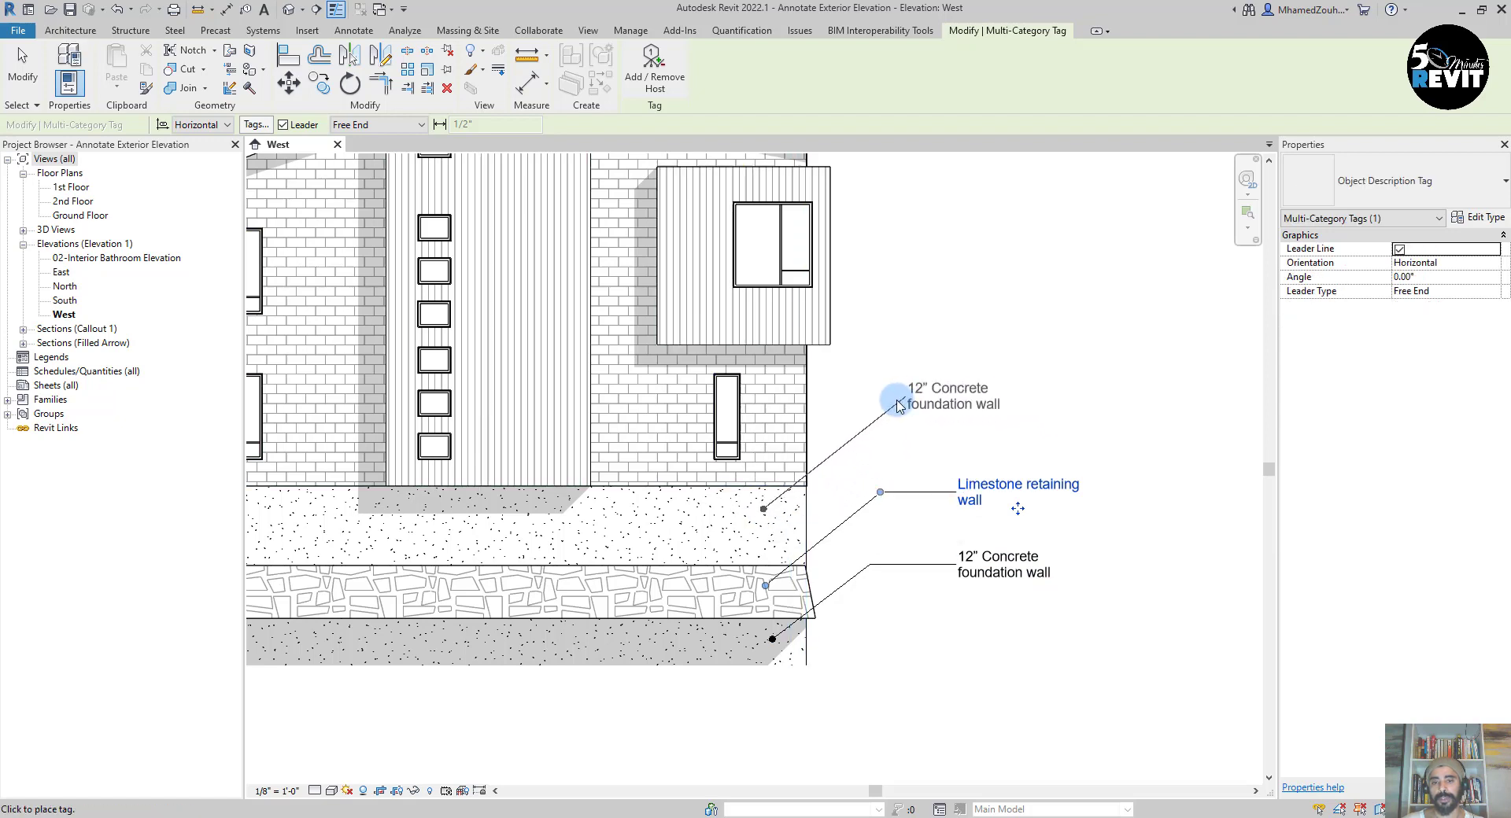
left_click(905, 407)
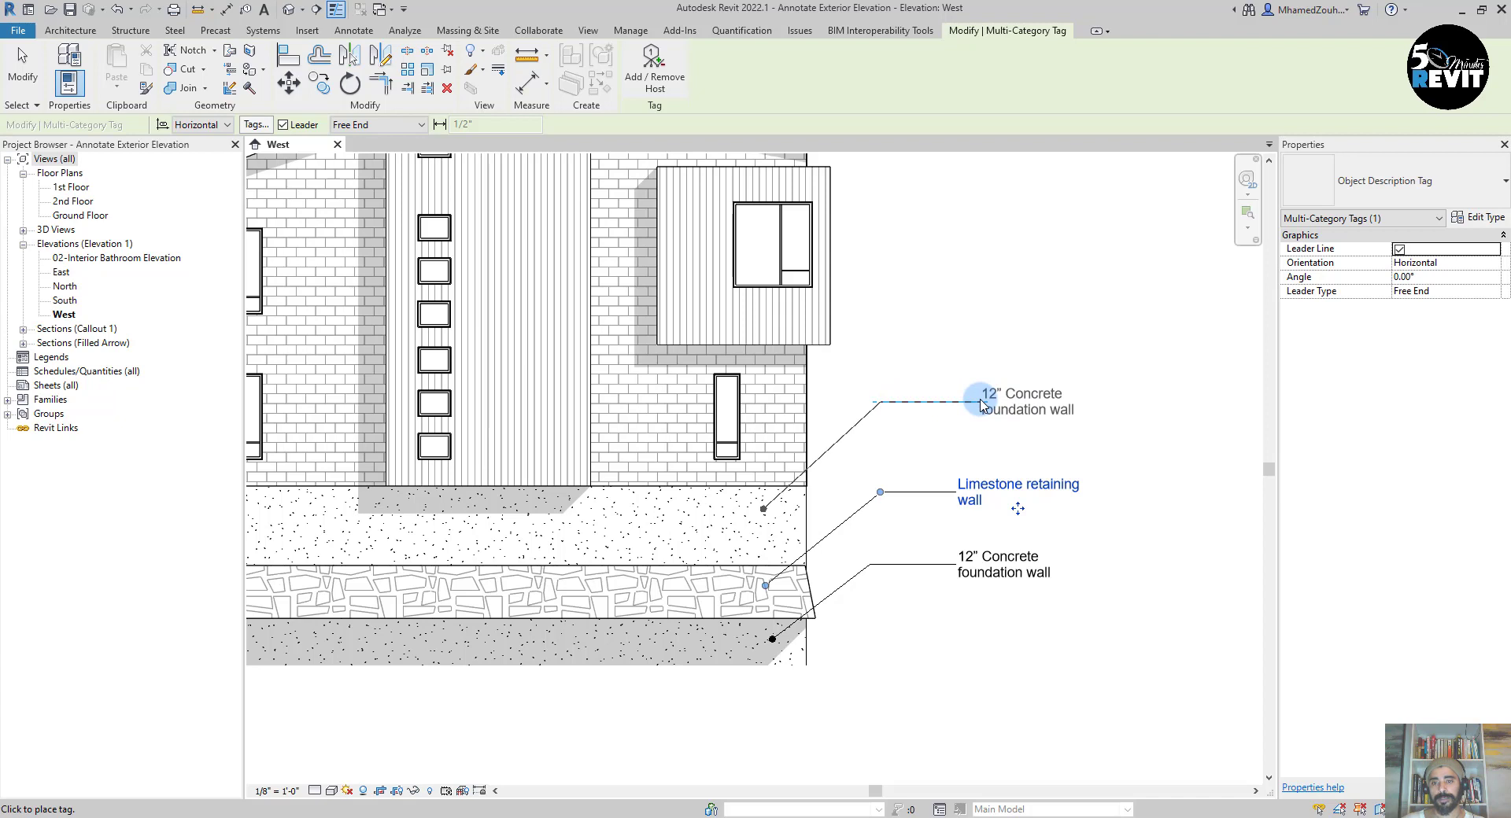
Place the upper 12" concrete foundation wall tag and tag the grey brick on metal stud wall.
left_click(981, 404)
scroll(999, 681, "down", 2)
scroll(661, 512, "up", 2)
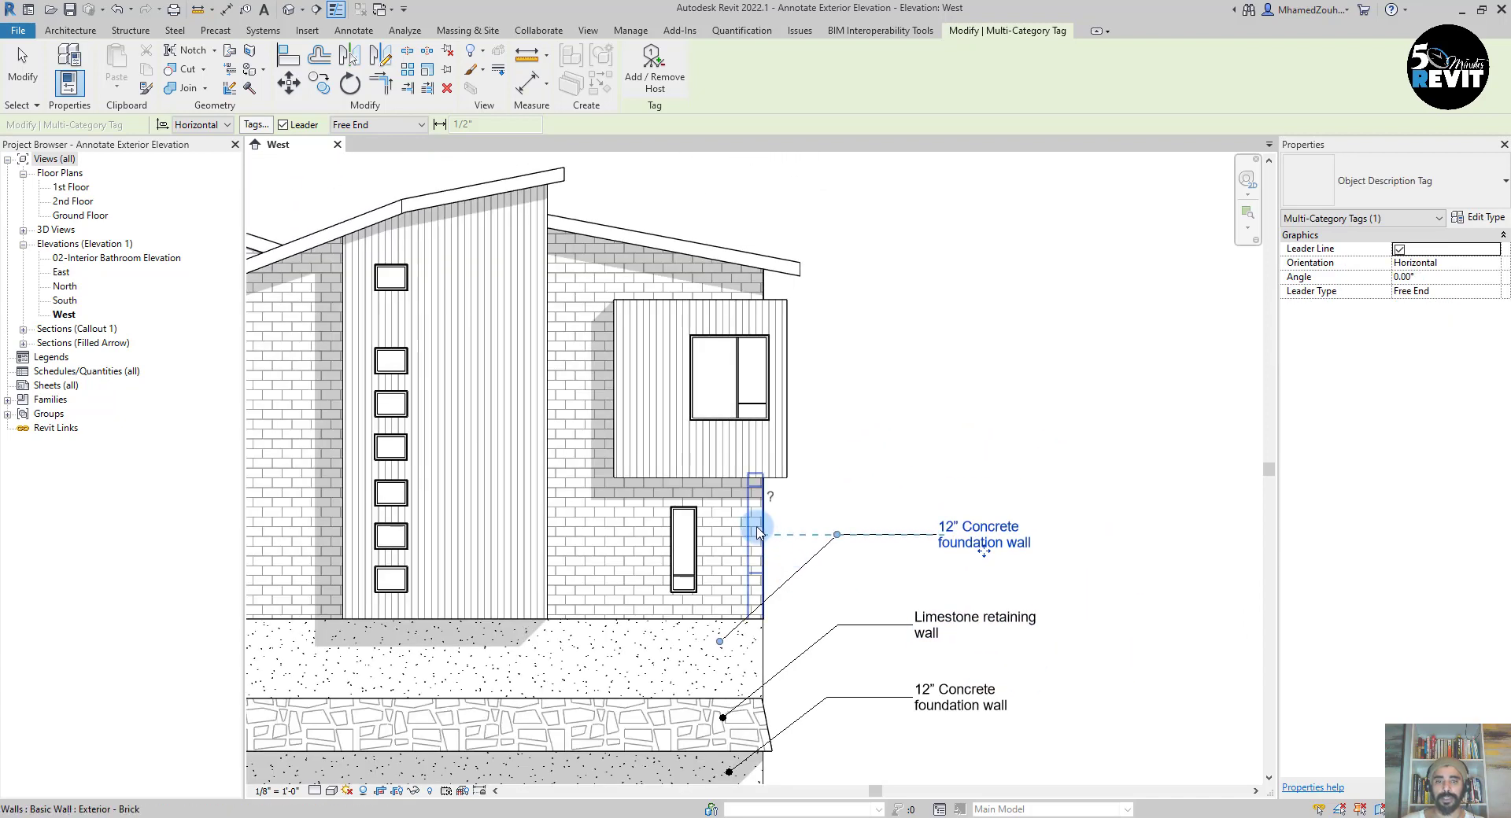
left_click(733, 511)
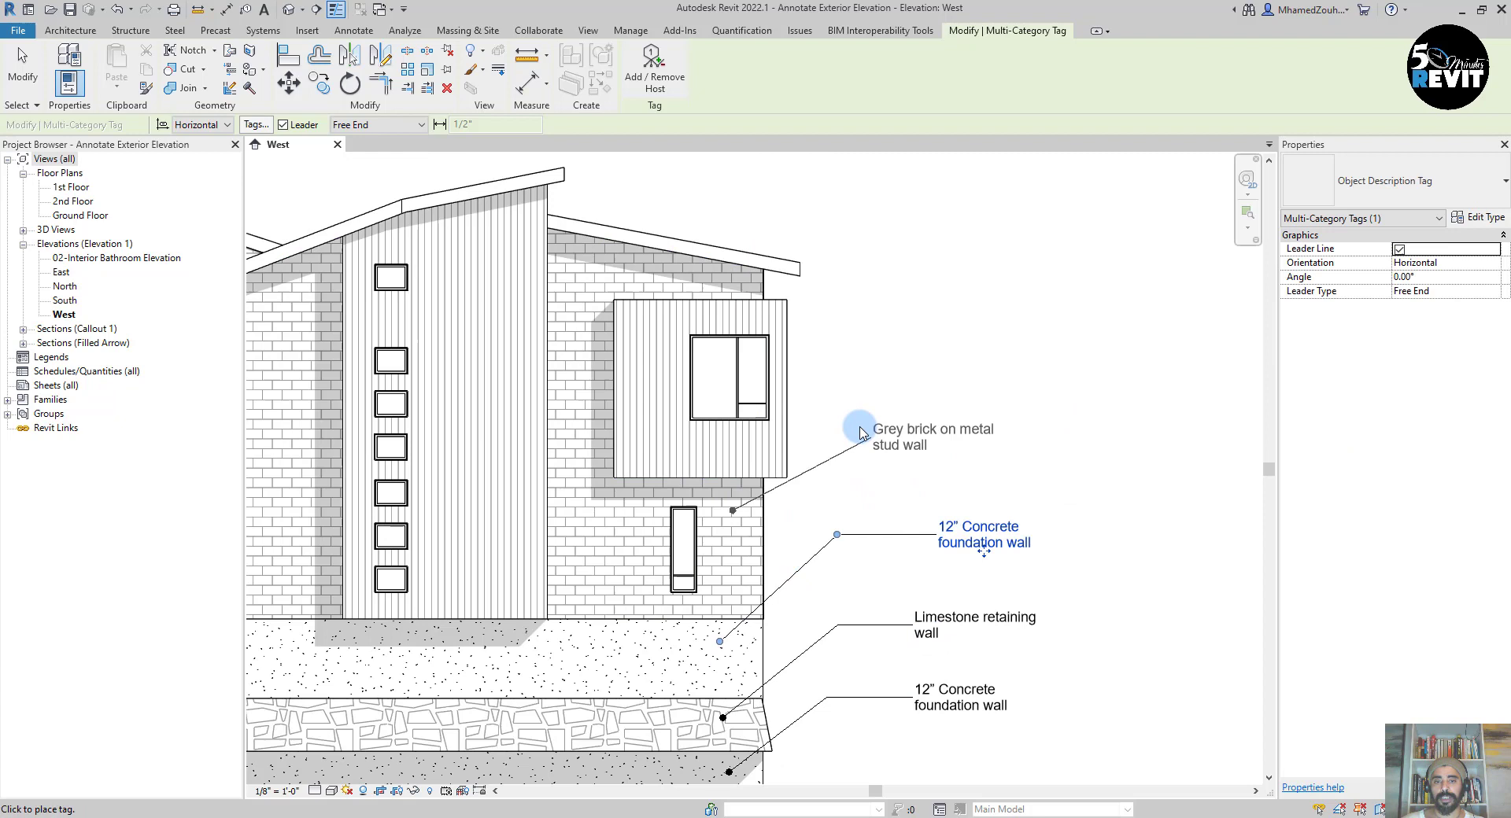
left_click(837, 406)
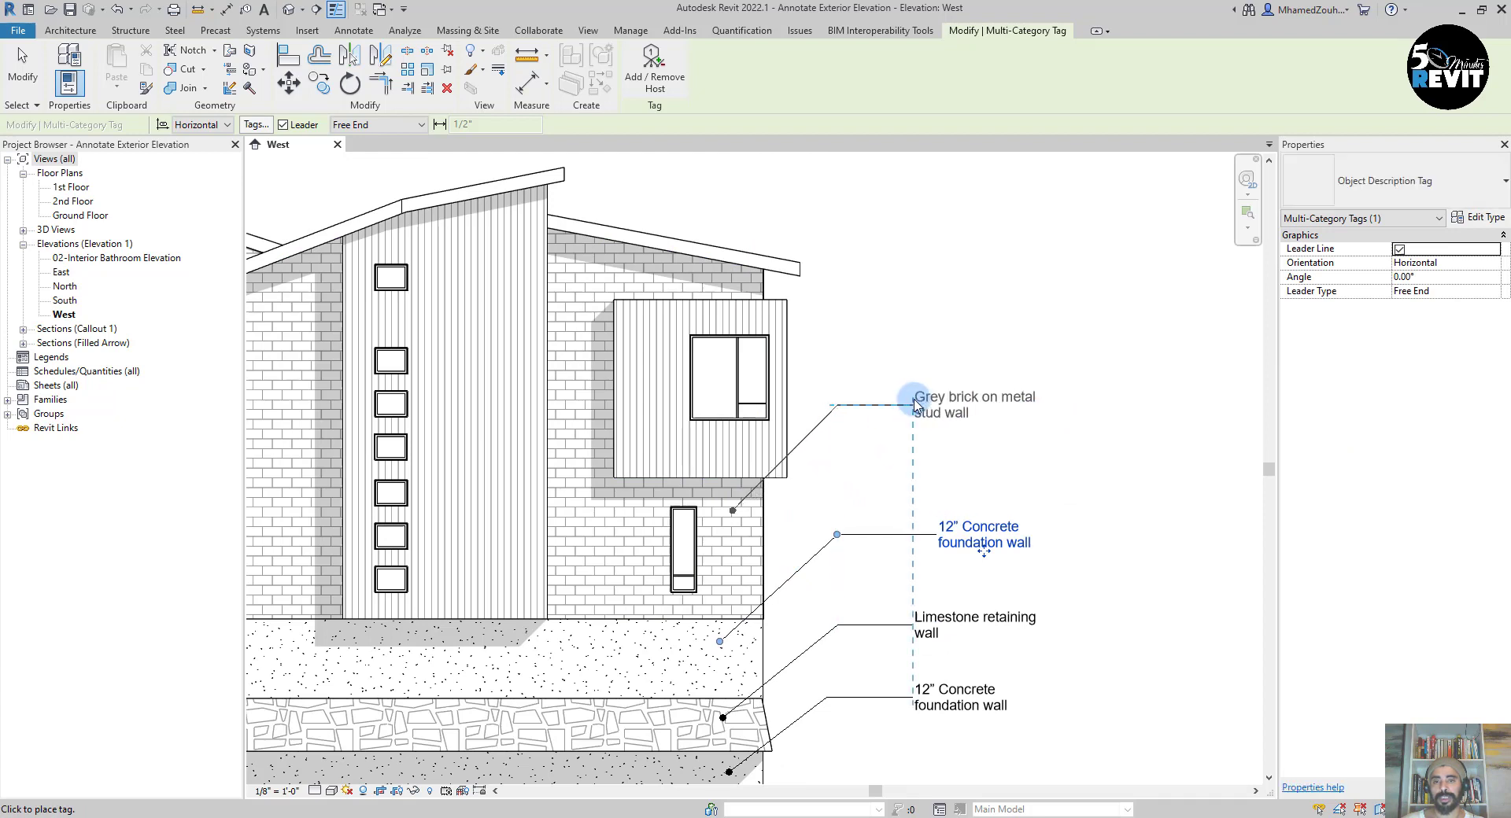
left_click(915, 404)
Tag the clad projecting panel as grey stucco exterior wall on an elbowed leader.
middle_click_drag(876, 367, 793, 525)
scroll(793, 525, "up", 2)
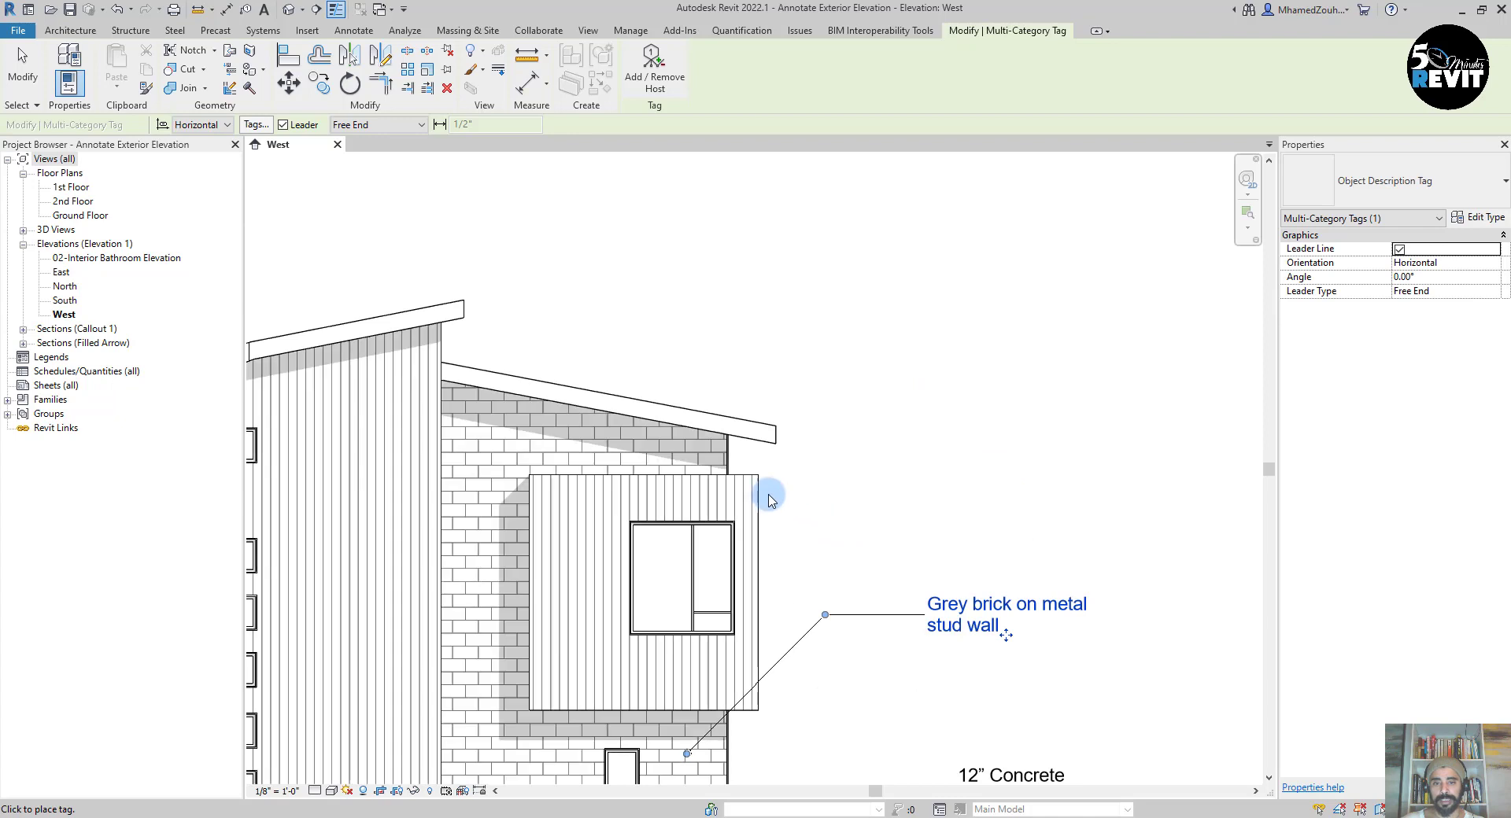
left_click(720, 491)
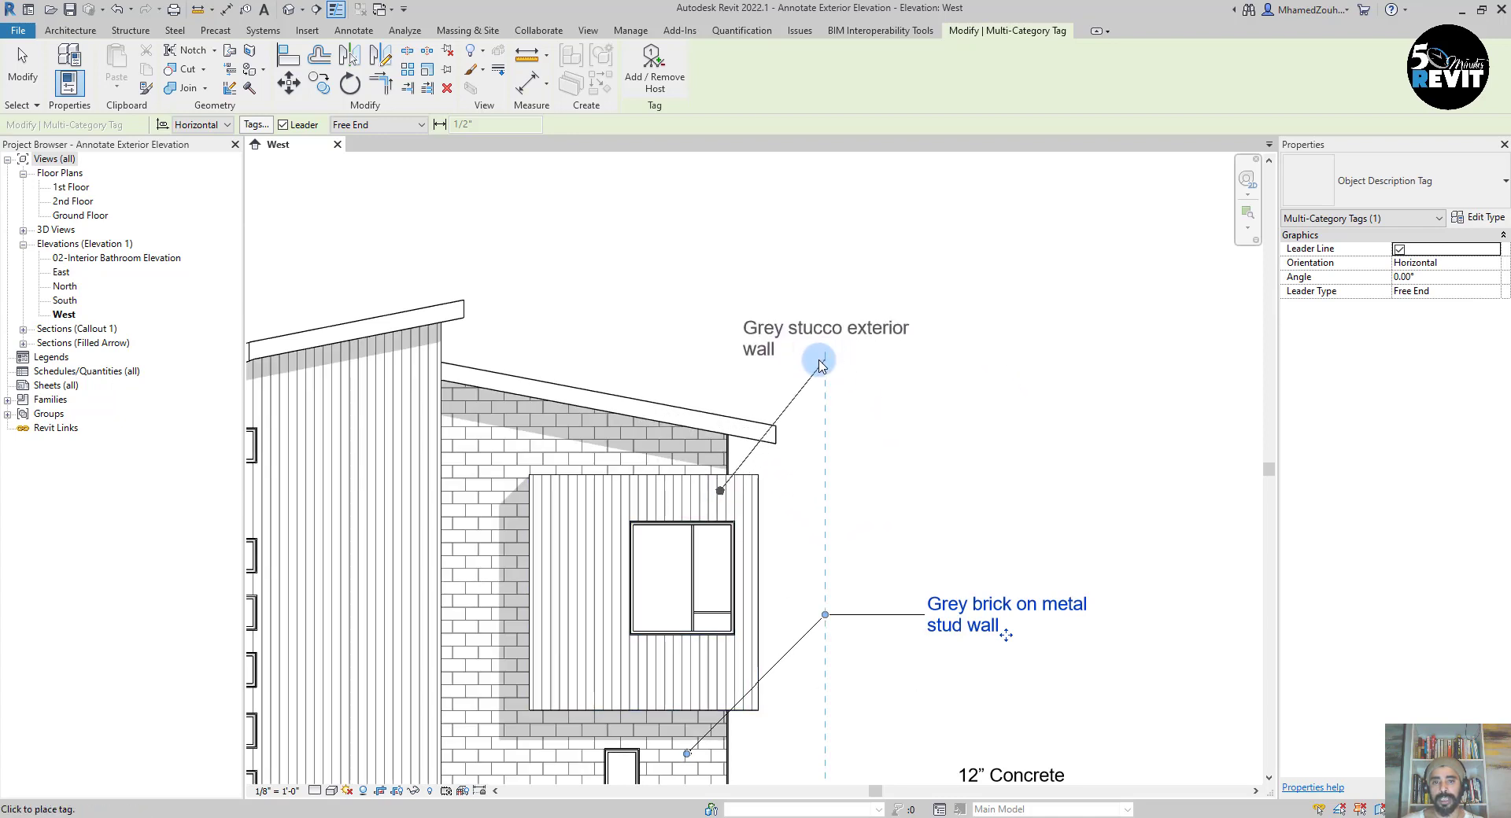
left_click(823, 360)
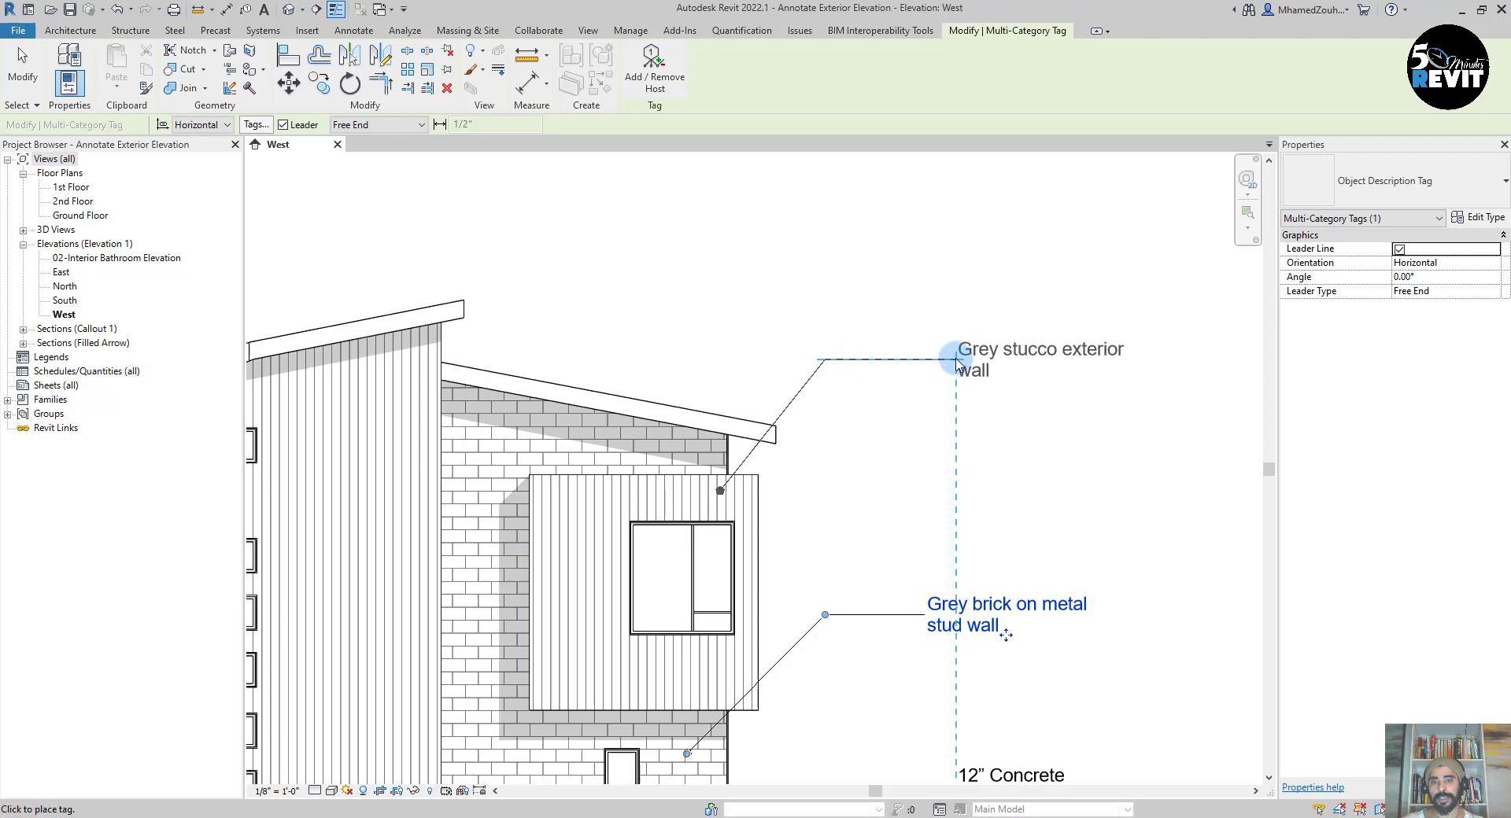
left_click(956, 362)
scroll(1038, 378, "down", 5)
left_click(589, 605)
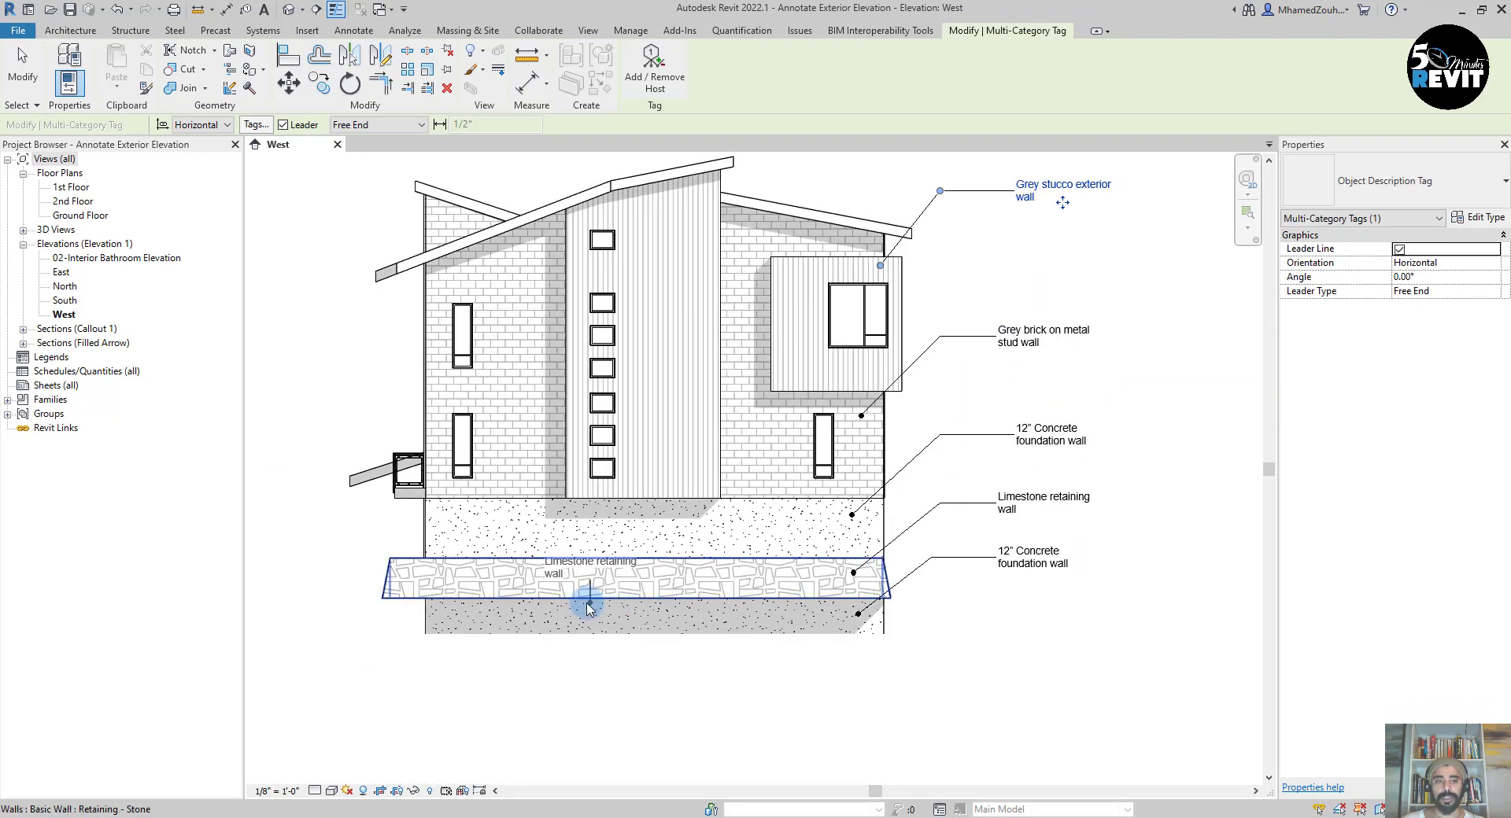
Tag the upper and lower left tall windows with aluminum window tags placed to the left.
scroll(641, 708, "up", 3)
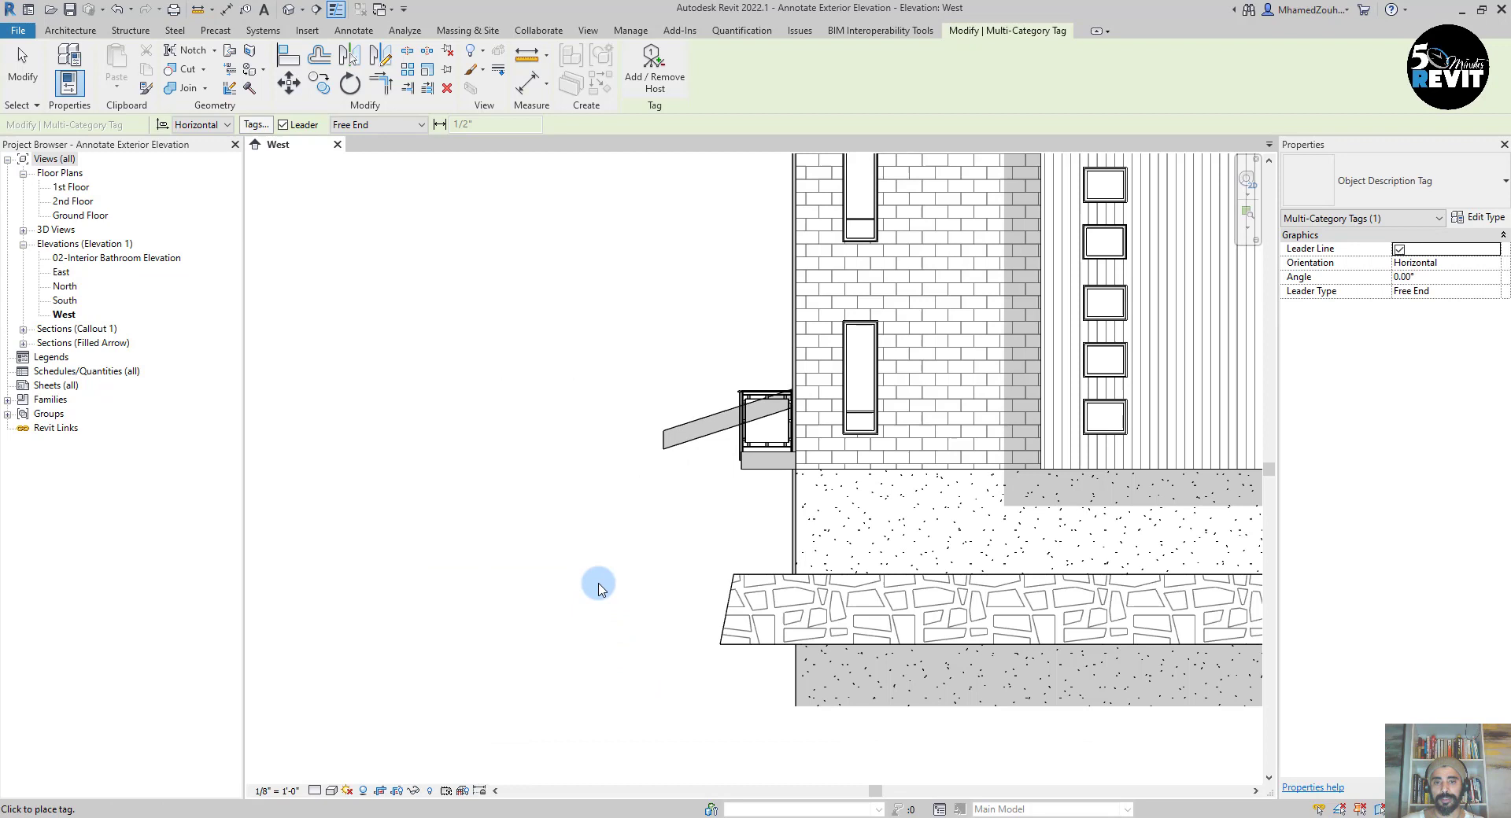
middle_click_drag(600, 588, 641, 702)
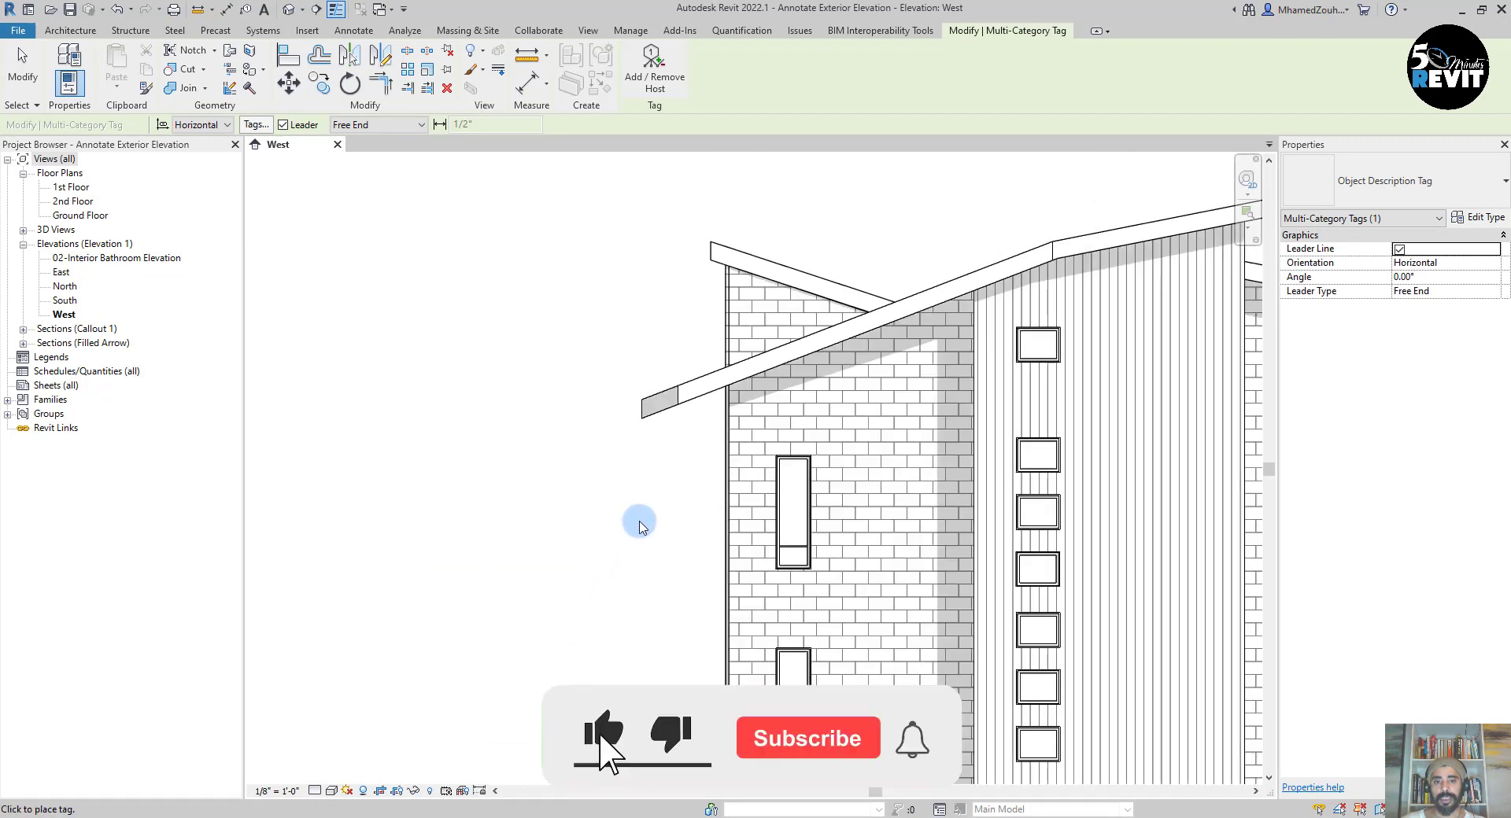
left_click(790, 484)
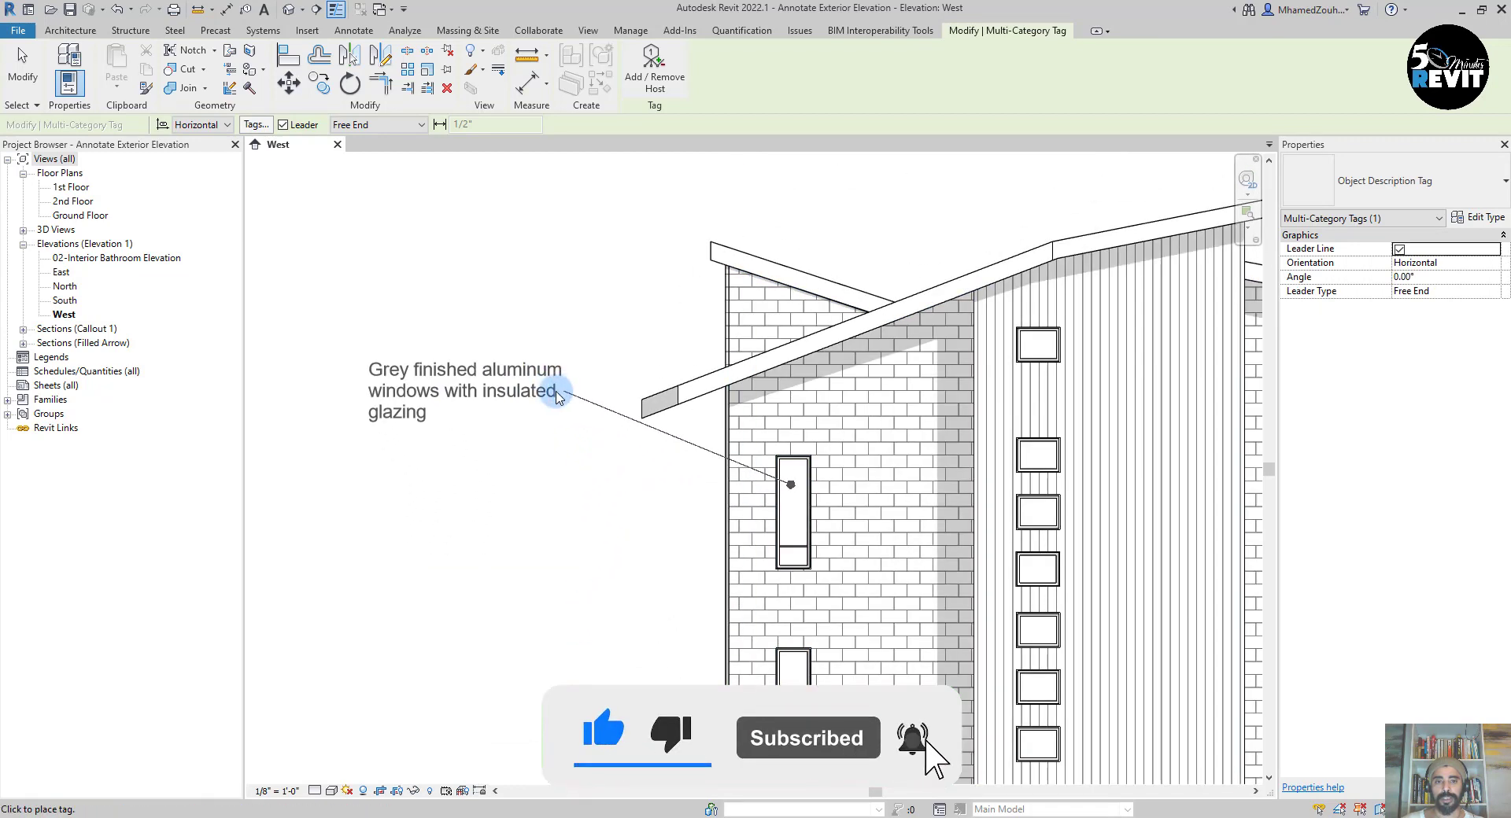
left_click(559, 393)
middle_click_drag(577, 624, 702, 399)
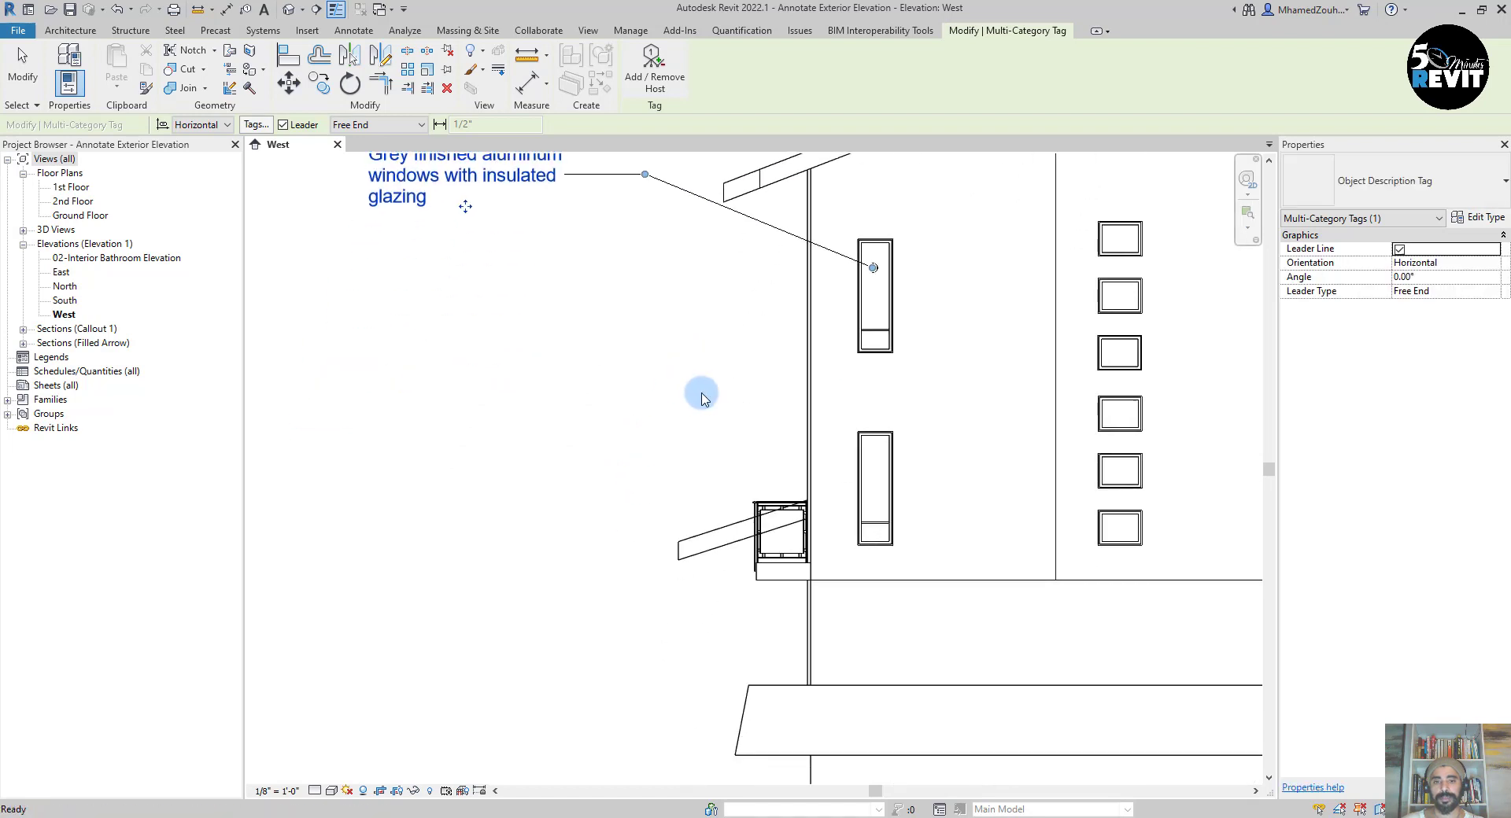
left_click(871, 453)
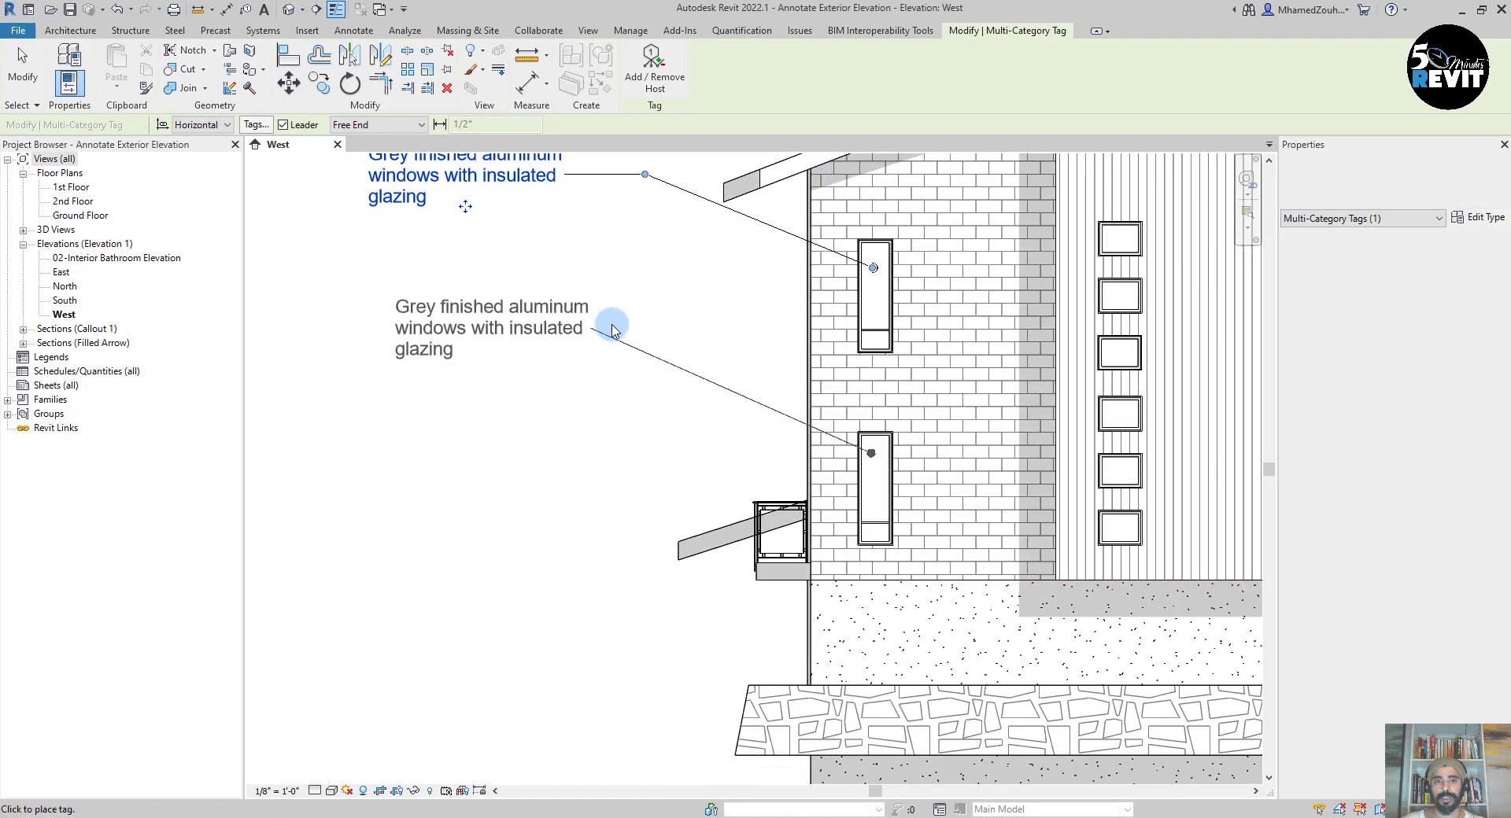
left_click(644, 321)
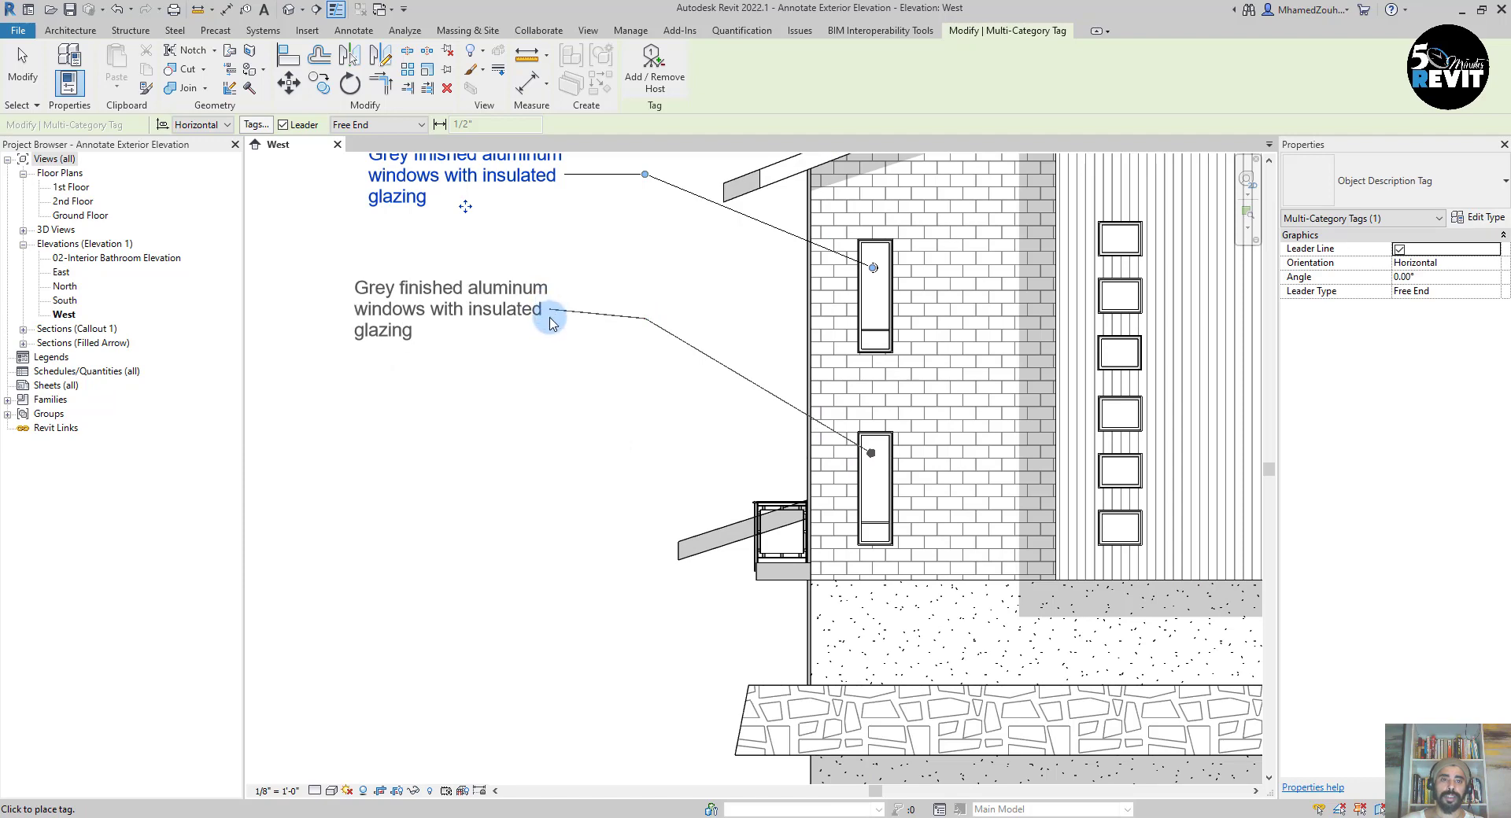
left_click(551, 318)
Tag the central stucco panel with its tag placed above the roof.
scroll(601, 472, "down", 5)
scroll(781, 583, "up", 2)
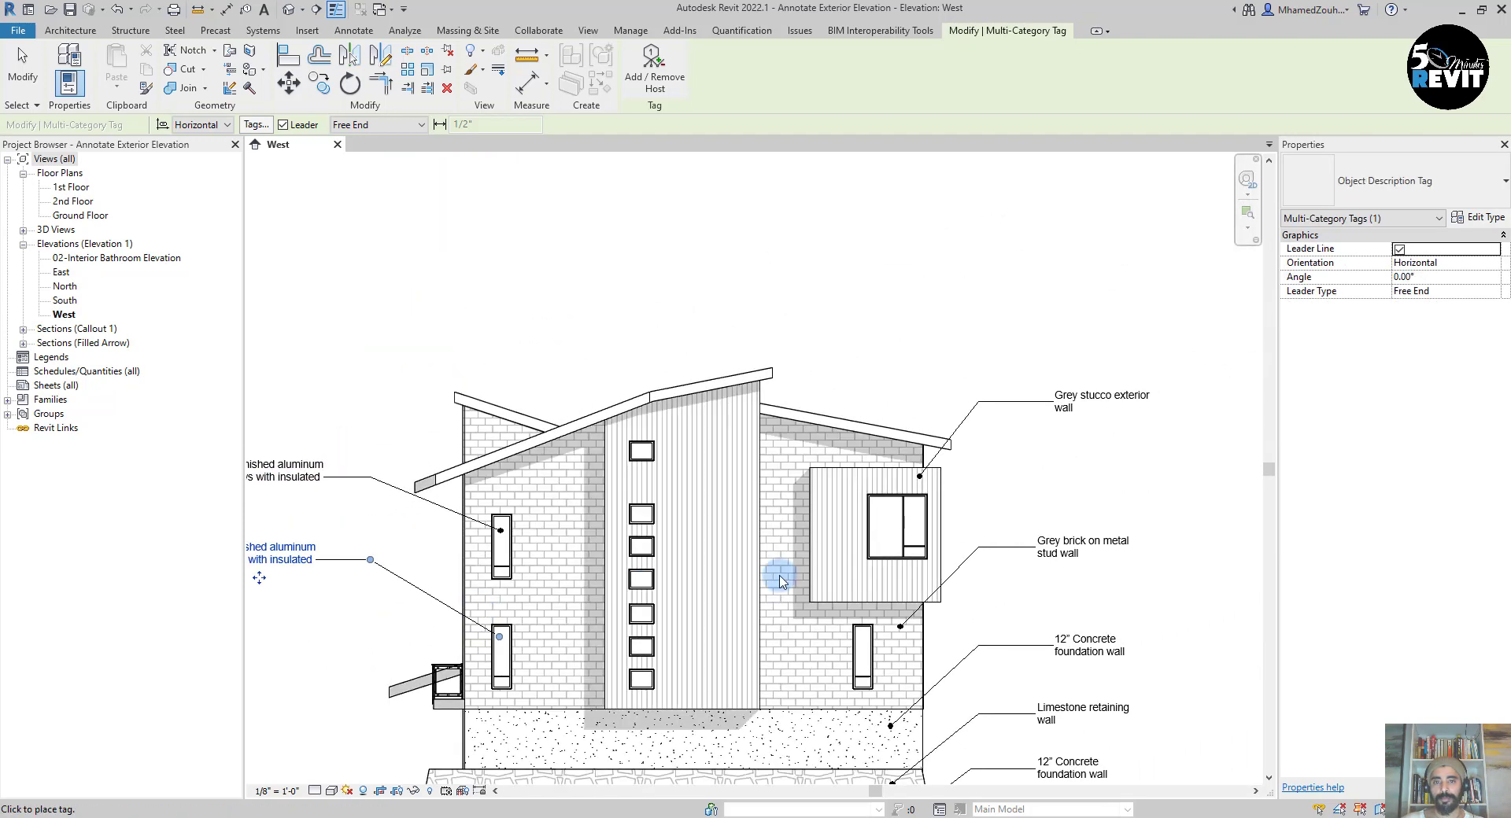
scroll(692, 567, "up", 3)
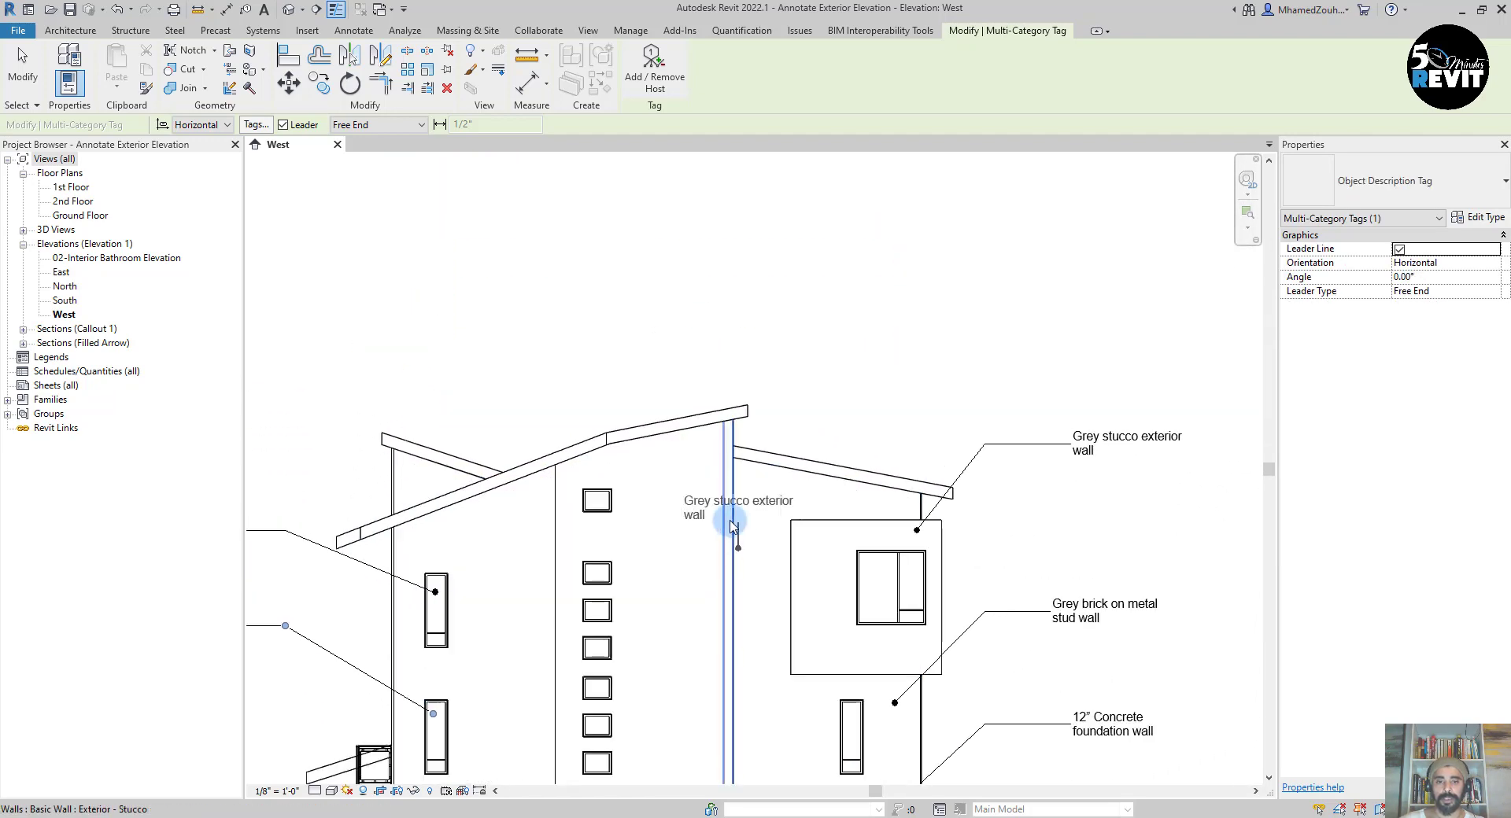
left_click(673, 449)
left_click(786, 299)
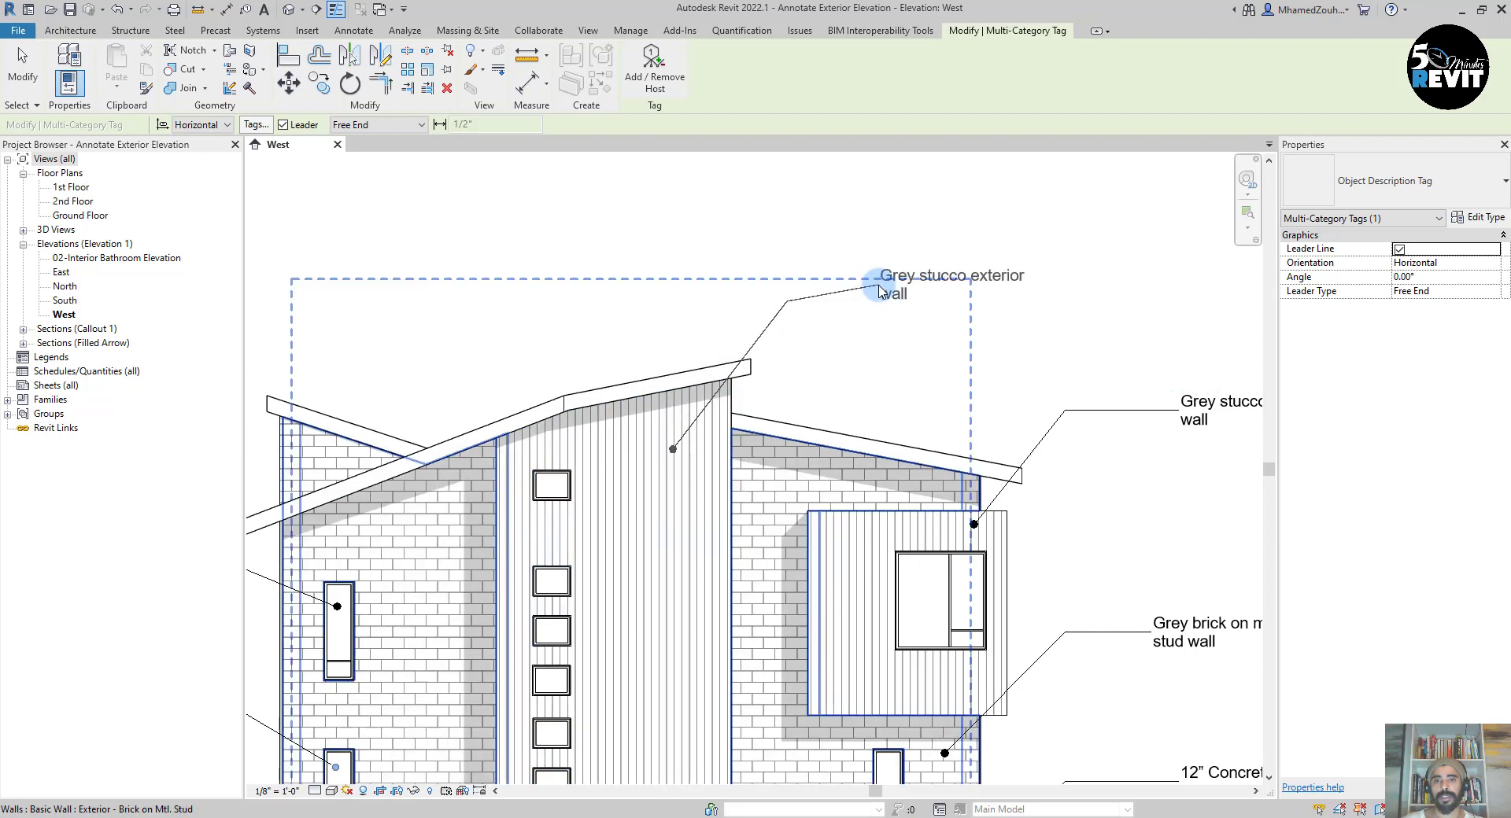
left_click(874, 293)
Tag the upper-left brick wall with an elbowed leader ending further left.
scroll(554, 481, "down", 2)
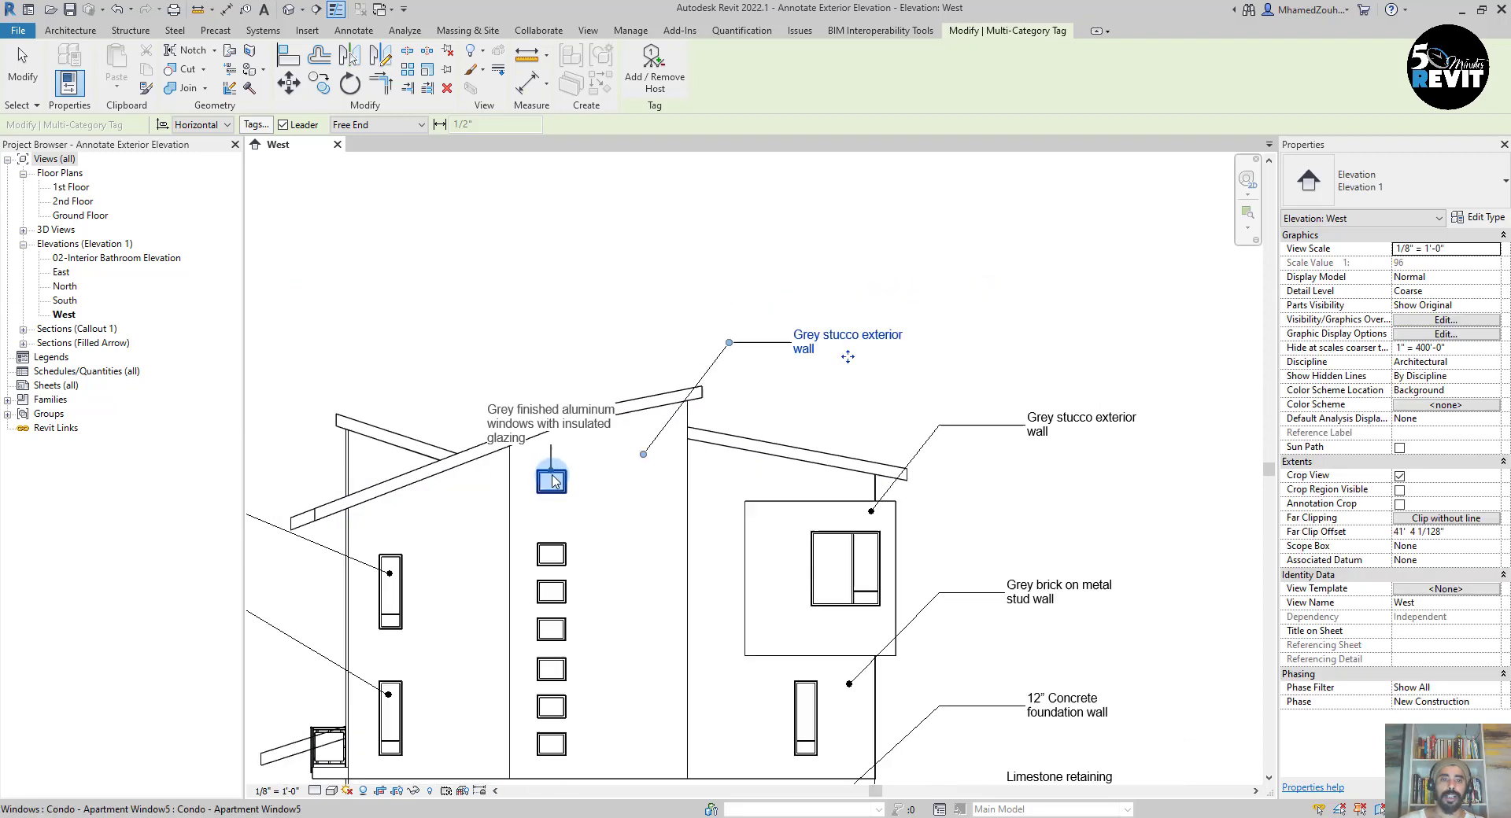
scroll(761, 260, "down", 1)
scroll(661, 328, "up", 5)
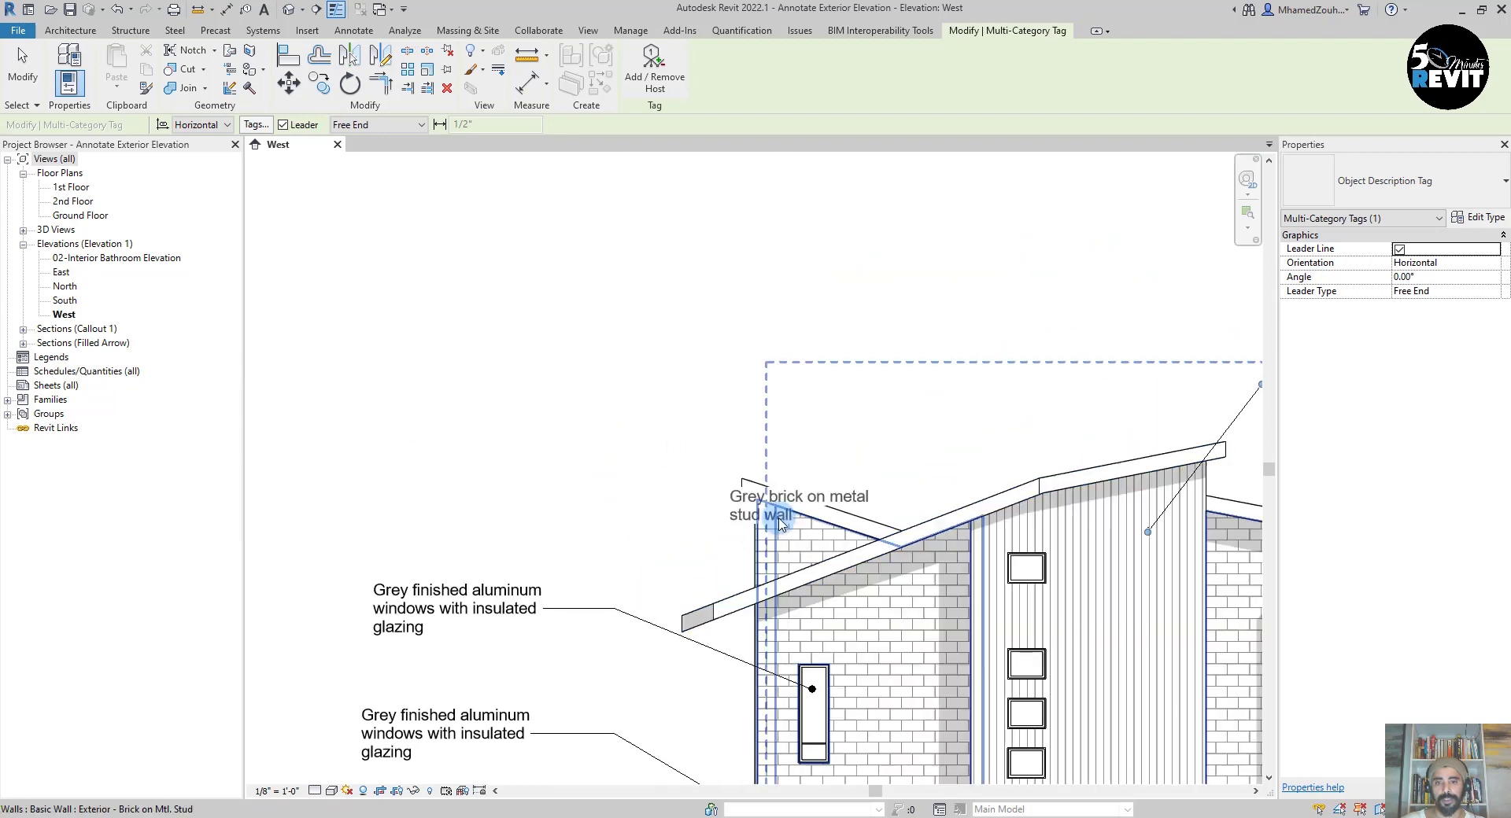
left_click(776, 501)
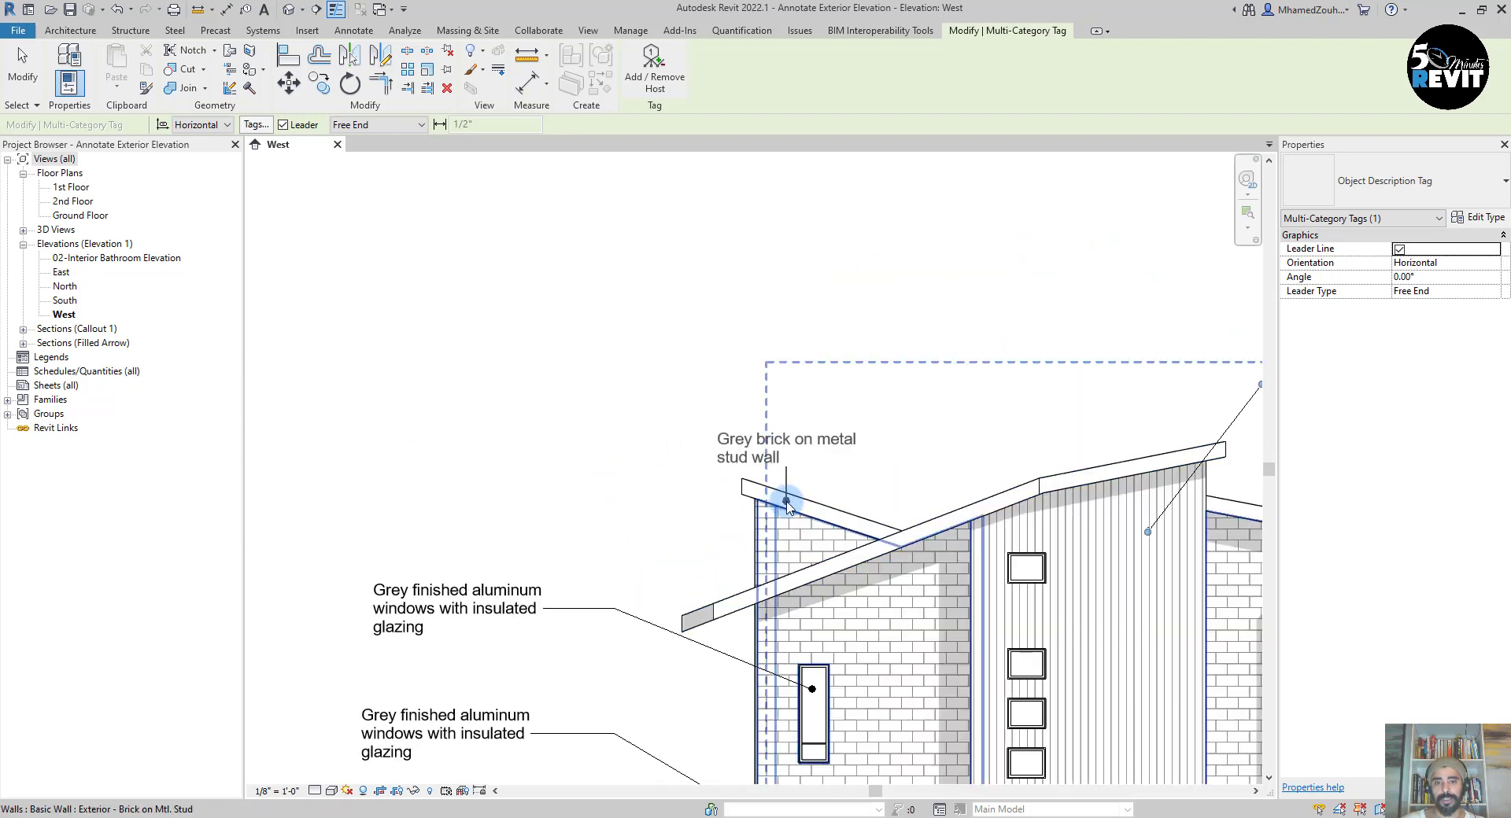
left_click(668, 331)
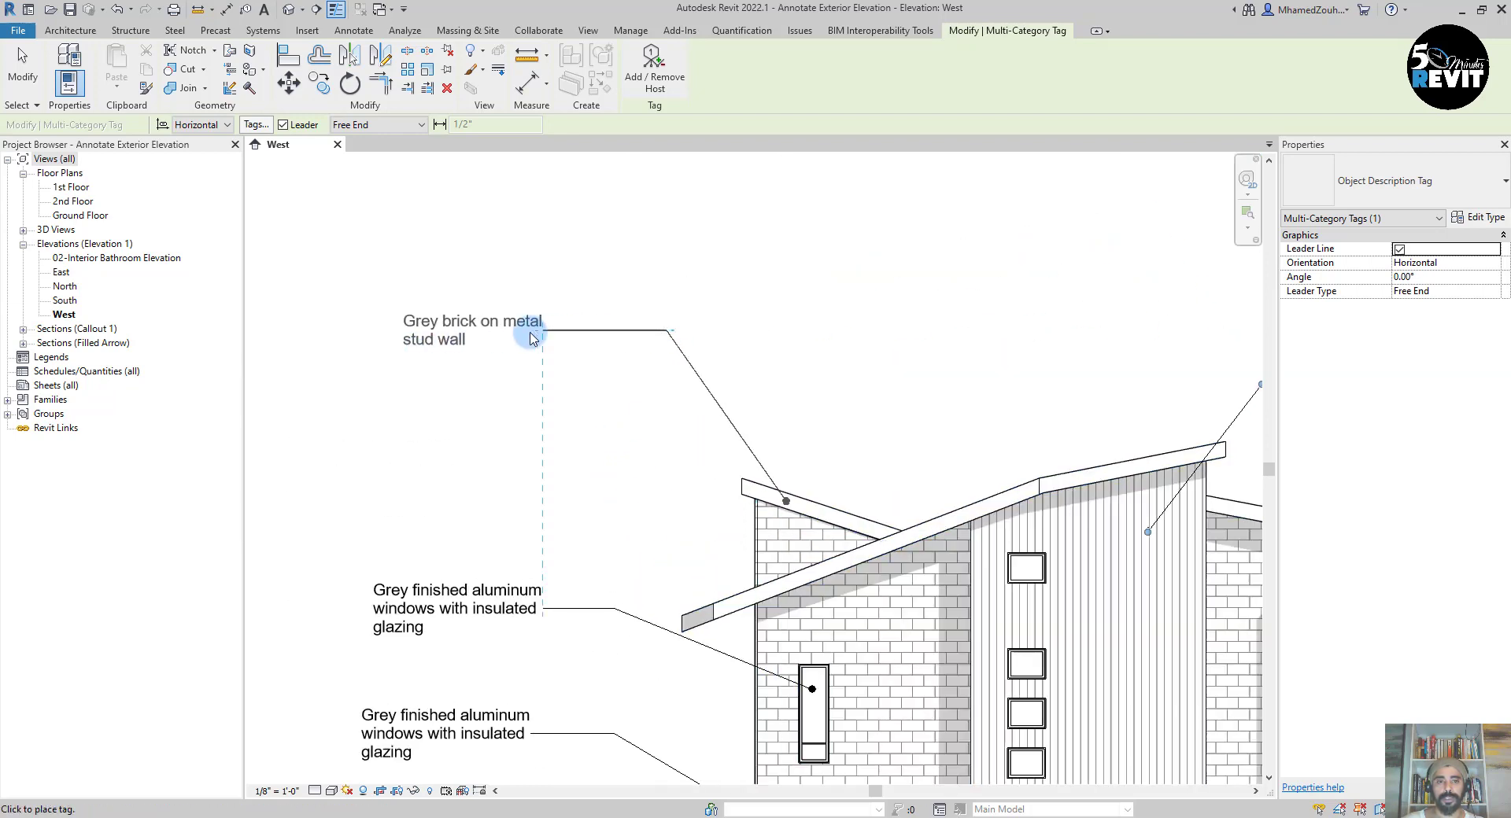
left_click(504, 339)
Exit tagging and frame the whole annotated West elevation in view.
key("Escape")
key("Escape")
scroll(646, 455, "down", 4)
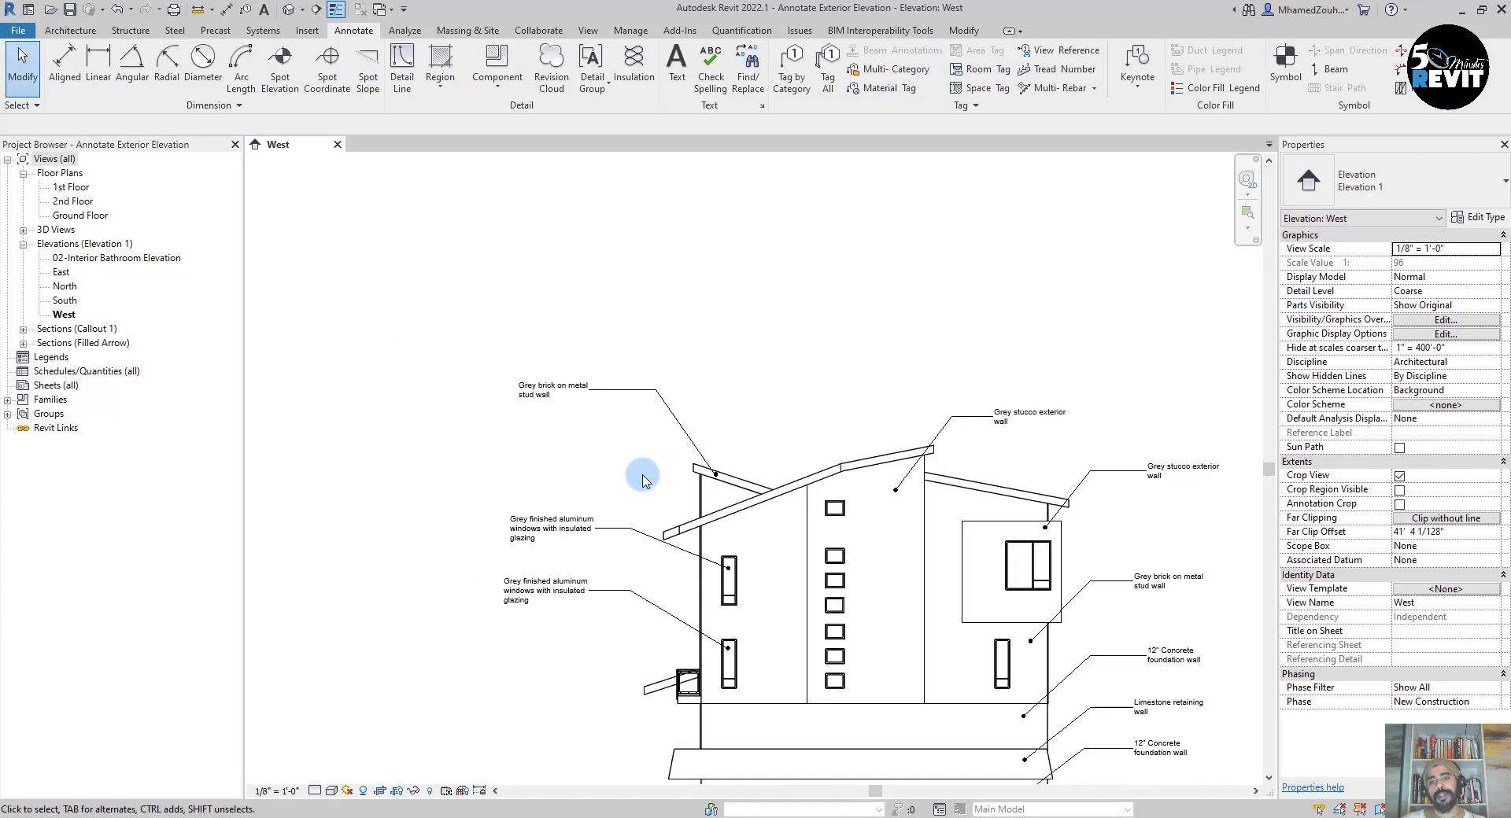
middle_click_drag(641, 388, 617, 242)
mouse_move(961, 742)
middle_mouse_down()
mouse_move(1006, 619)
mouse_move(1026, 740)
mouse_move(969, 689)
mouse_move(948, 725)
mouse_move(996, 698)
mouse_move(987, 690)
middle_mouse_up()
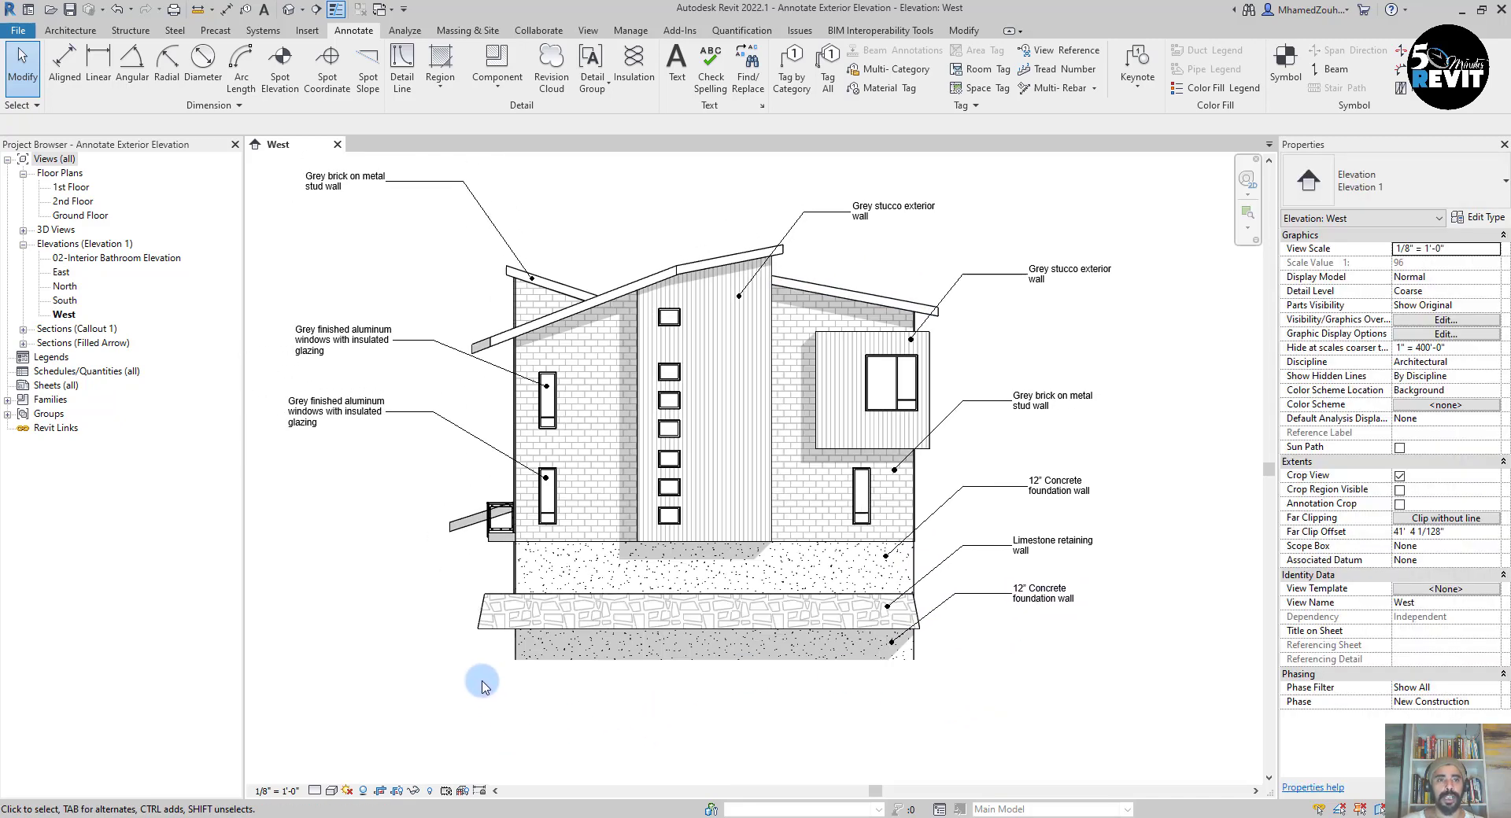
Add an aligned dimension string of 6'-0" and 4'-0" across the lower concrete, limestone and upper concrete walls.
left_click(64, 65)
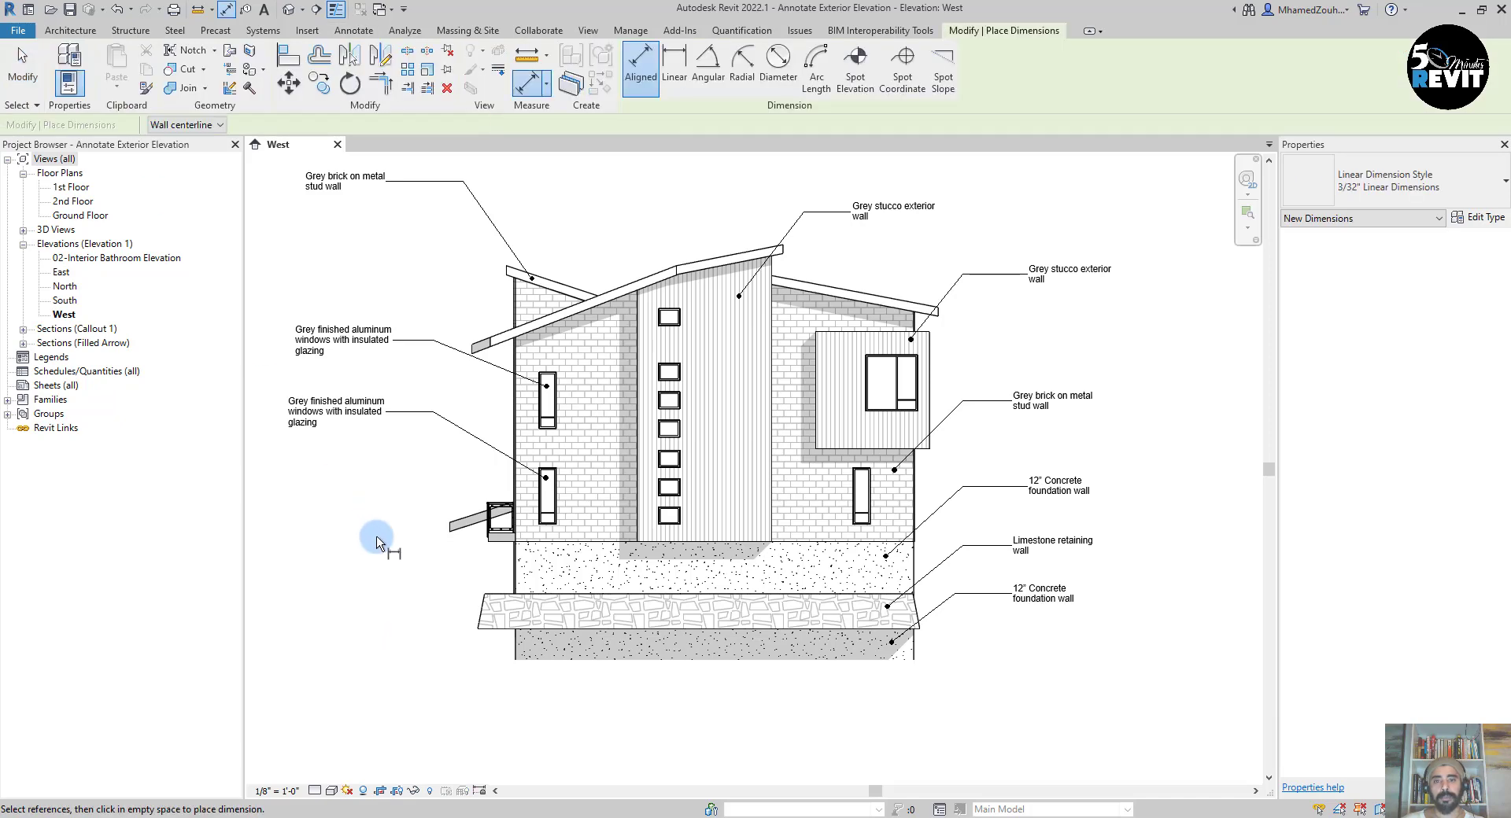
scroll(948, 647, "up", 5)
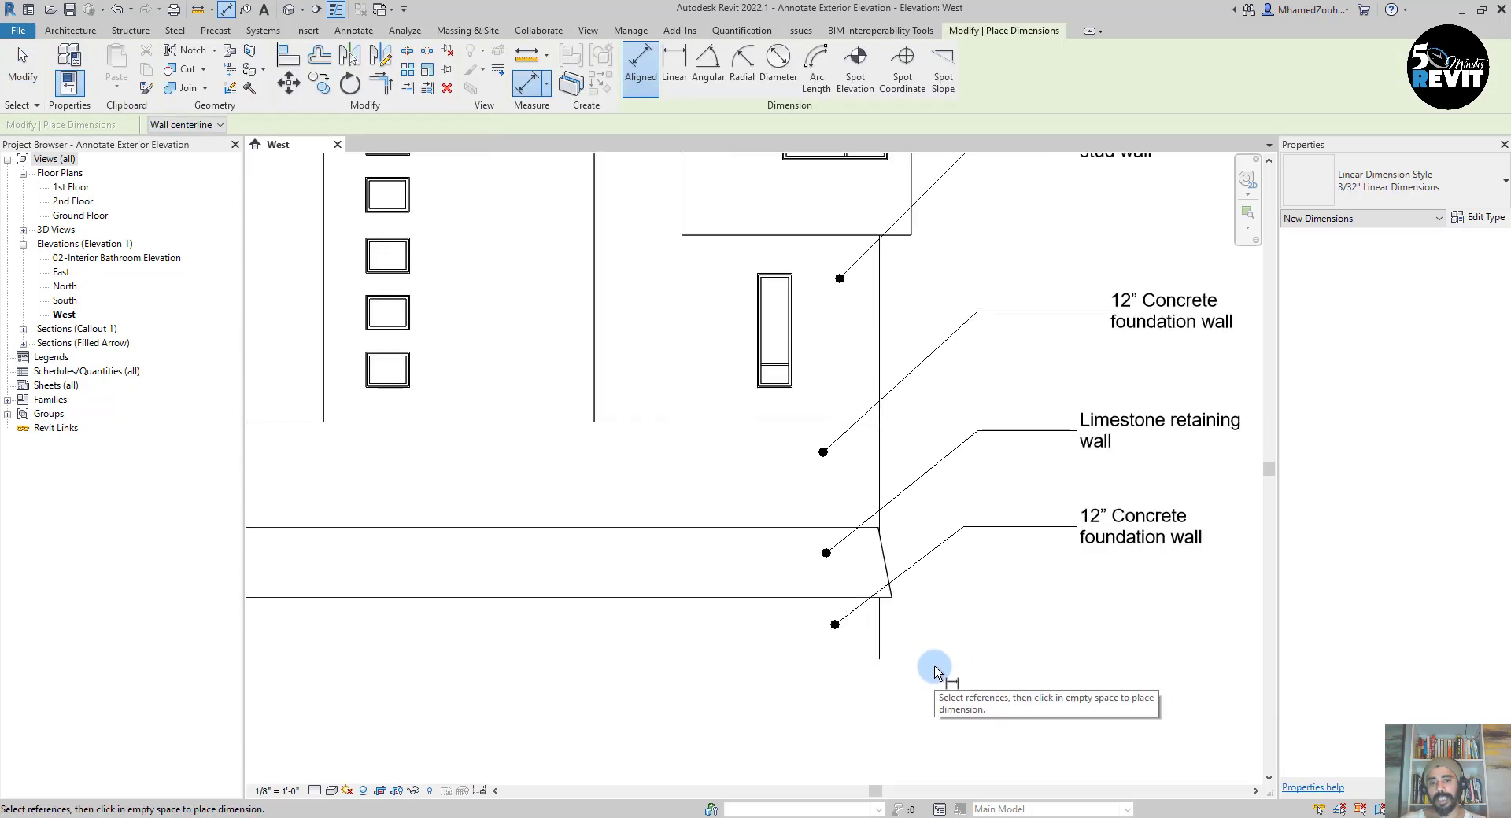
middle_click_drag(935, 665, 913, 726)
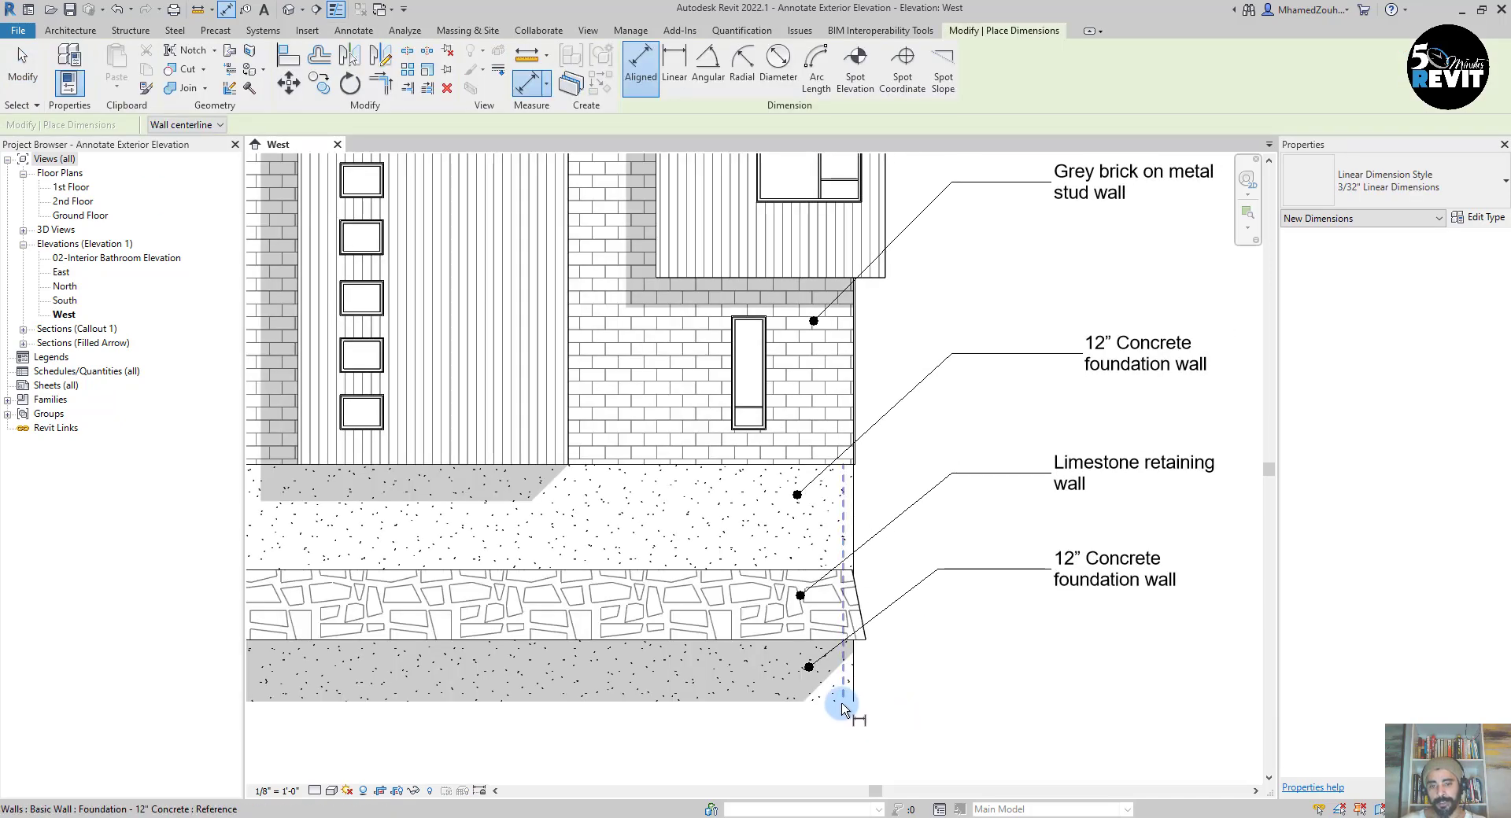
scroll(783, 702, "up", 1)
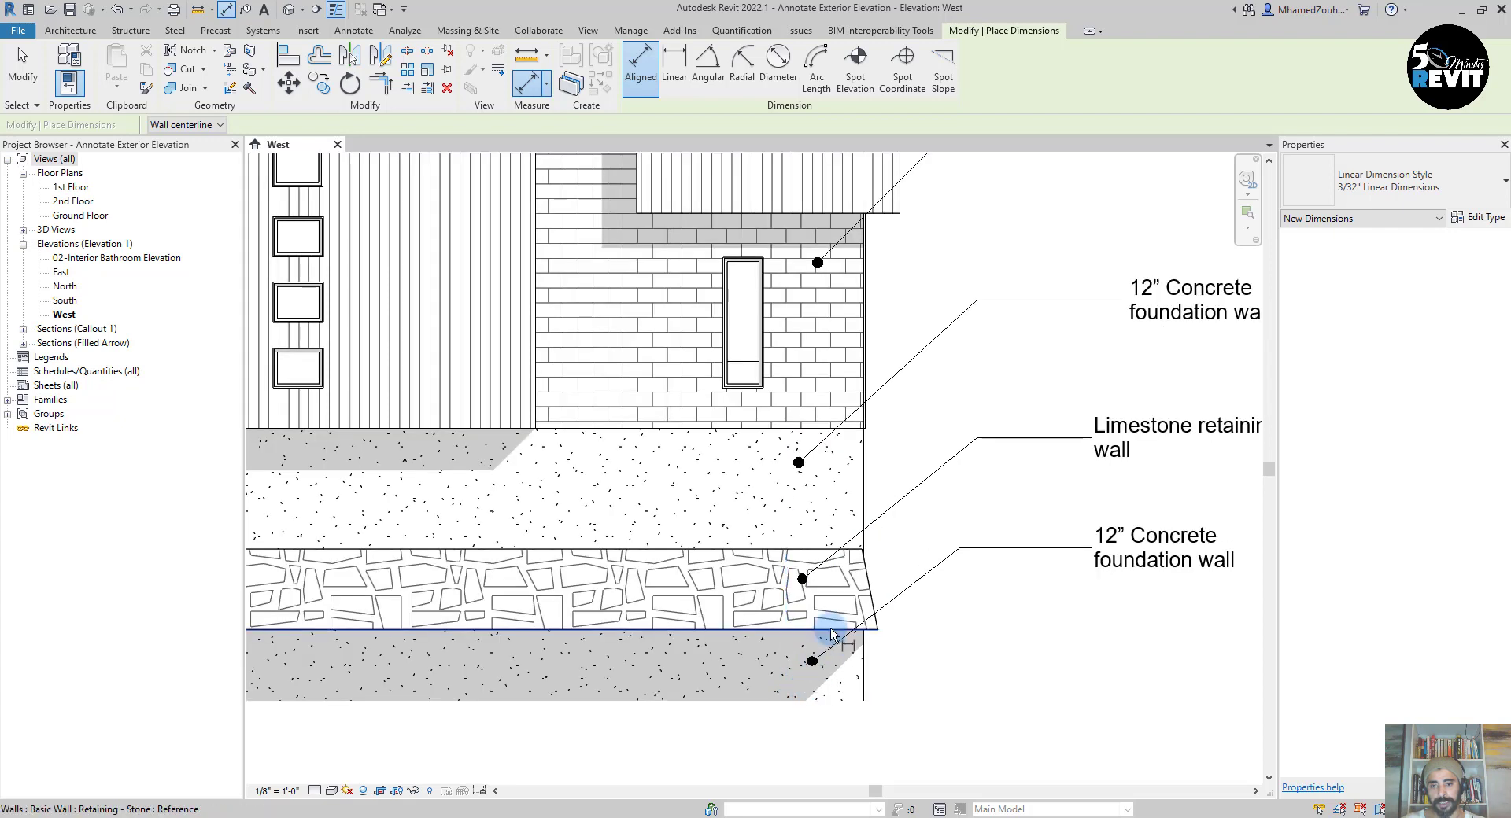
left_click(823, 628)
middle_click_drag(936, 616, 934, 702)
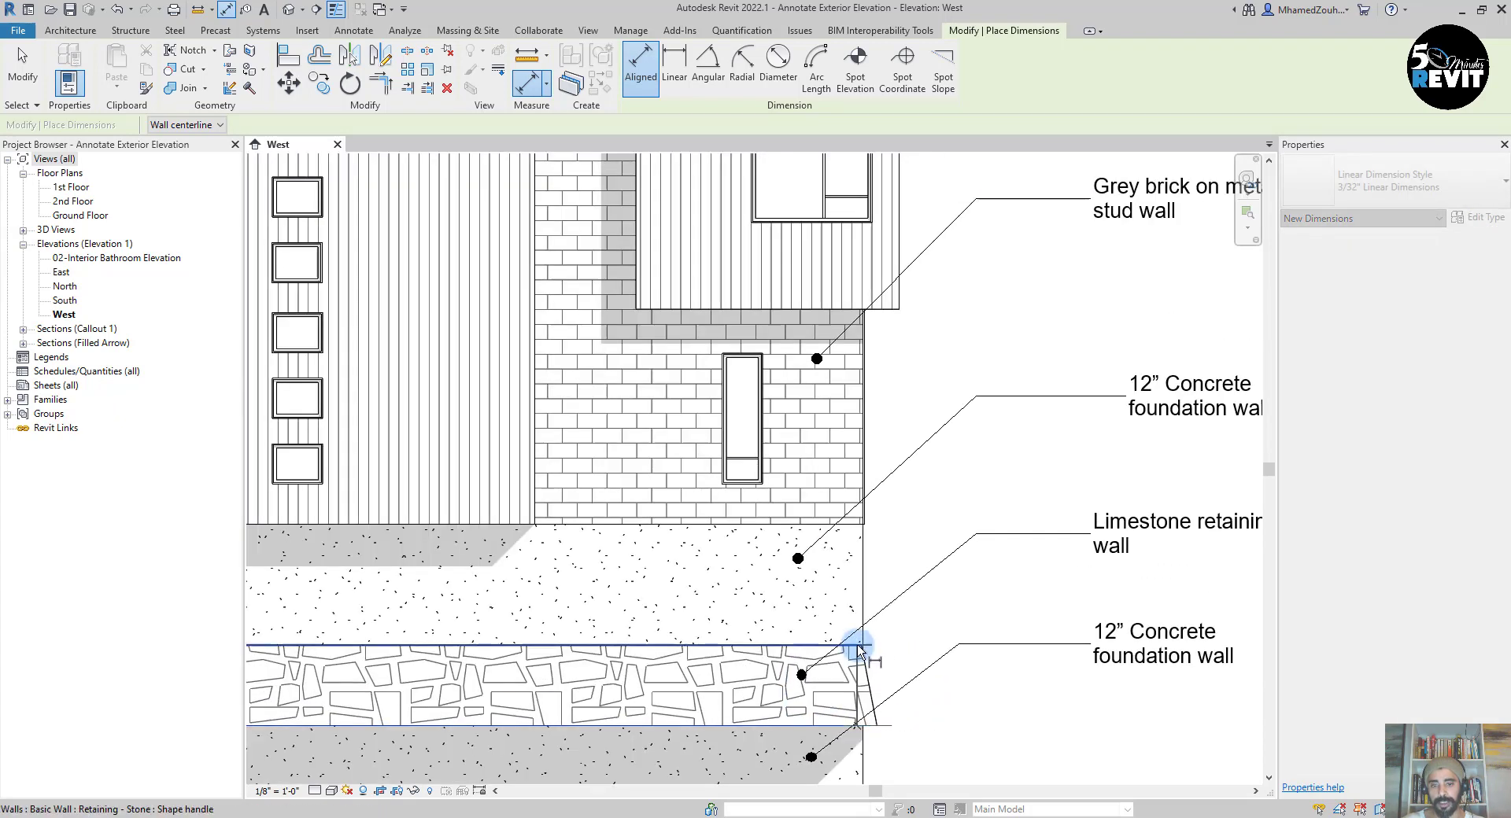
left_click(857, 646)
left_click(803, 524)
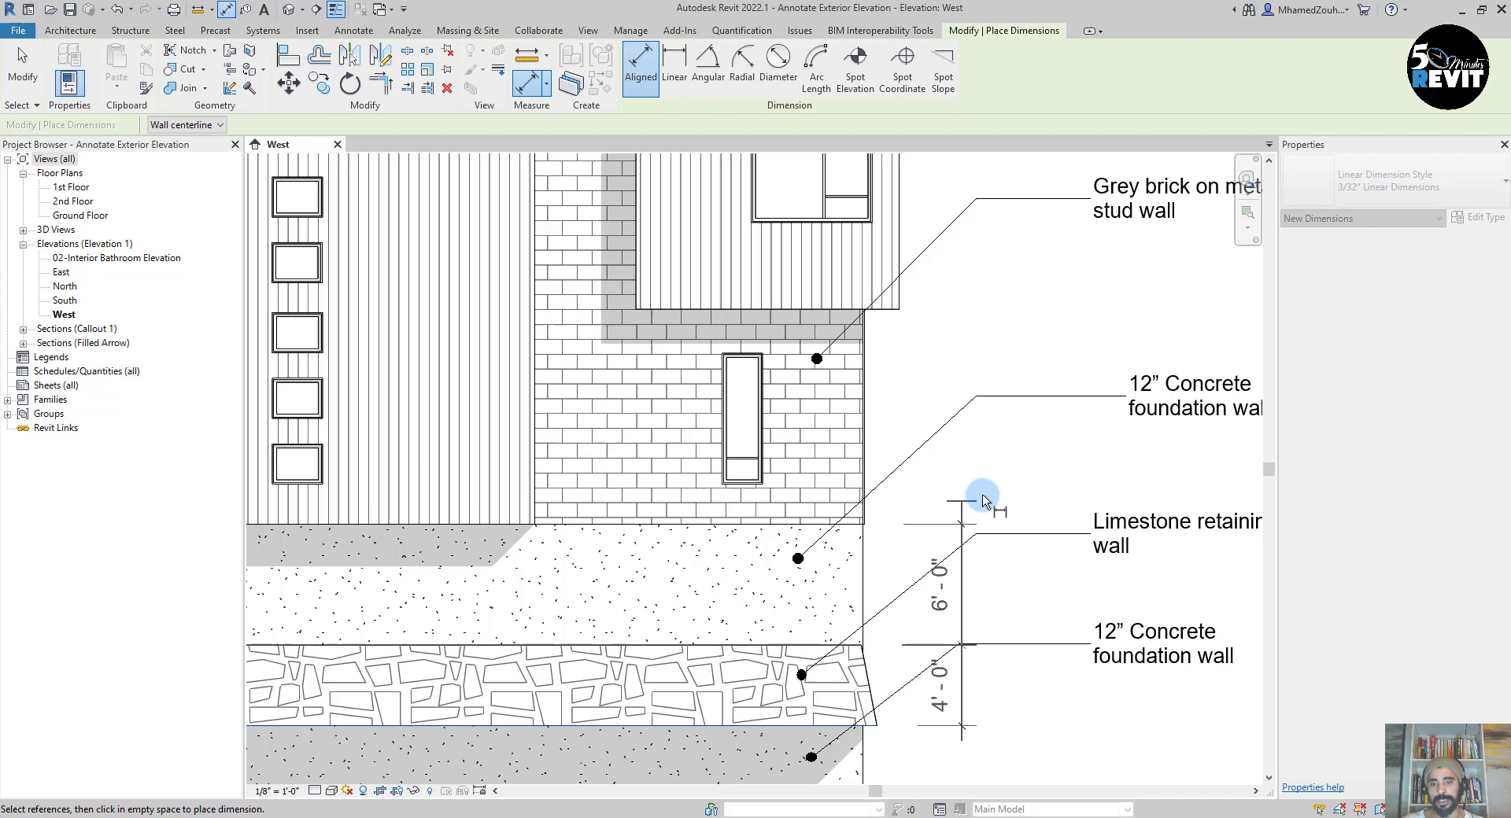
left_click(999, 677)
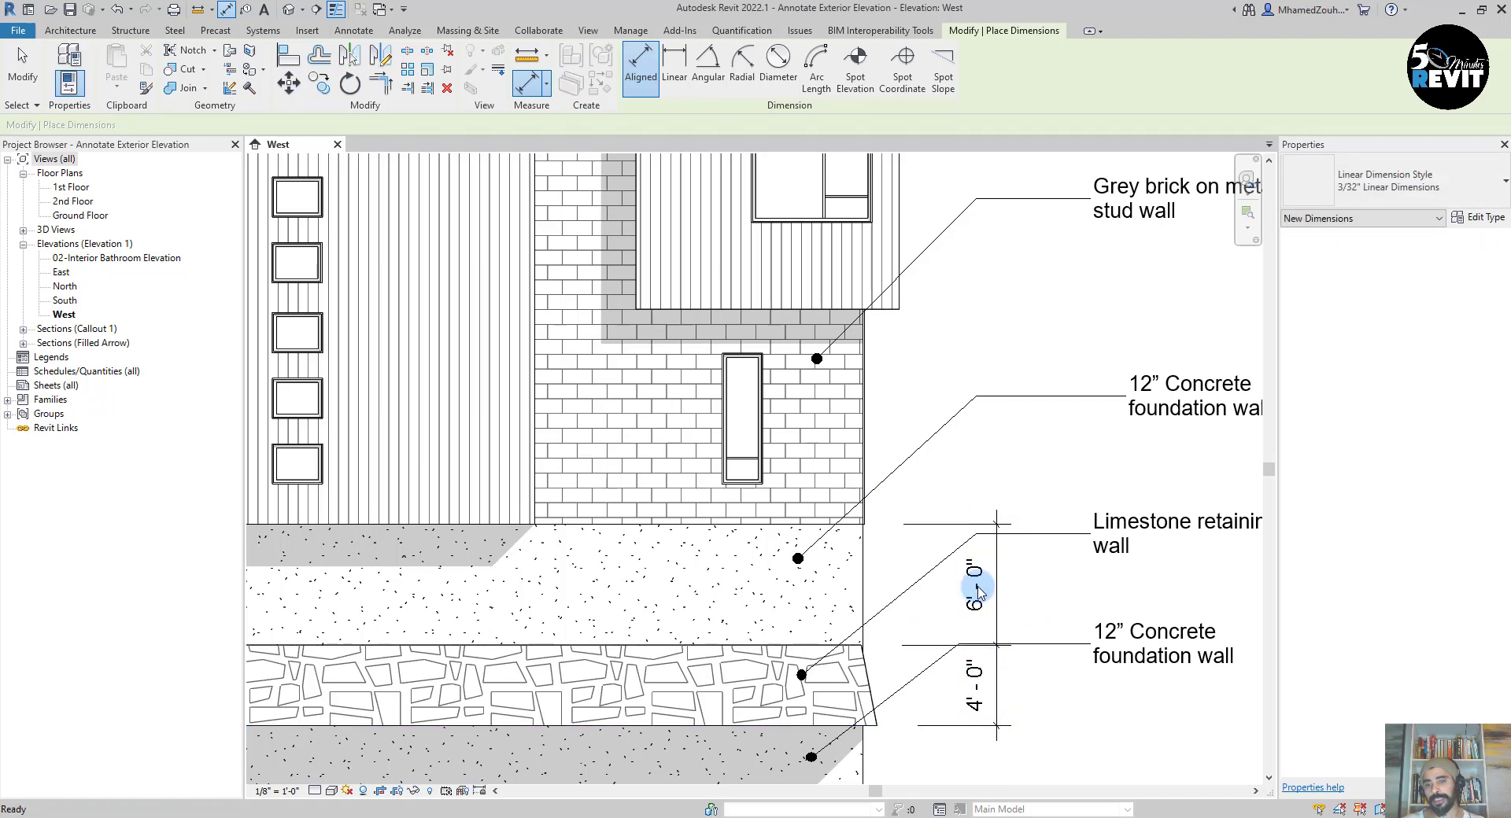
key("Escape")
key("Escape")
mouse_move(1067, 748)
middle_mouse_down()
mouse_move(1036, 628)
mouse_move(1011, 683)
middle_mouse_up()
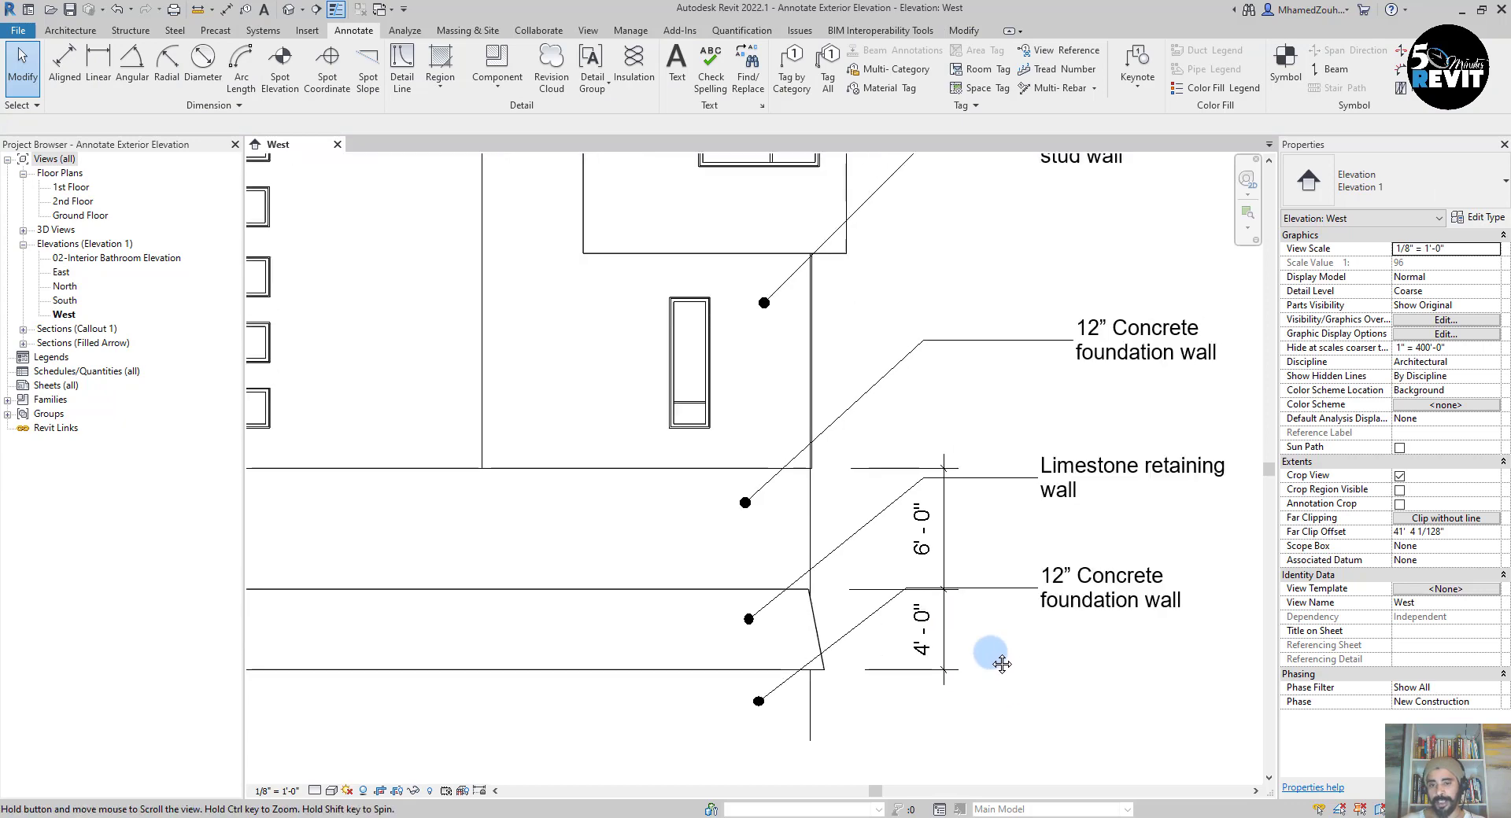
Open the Units Format of the new dimension string's 3/32" Linear Dimensions type.
left_click(944, 523)
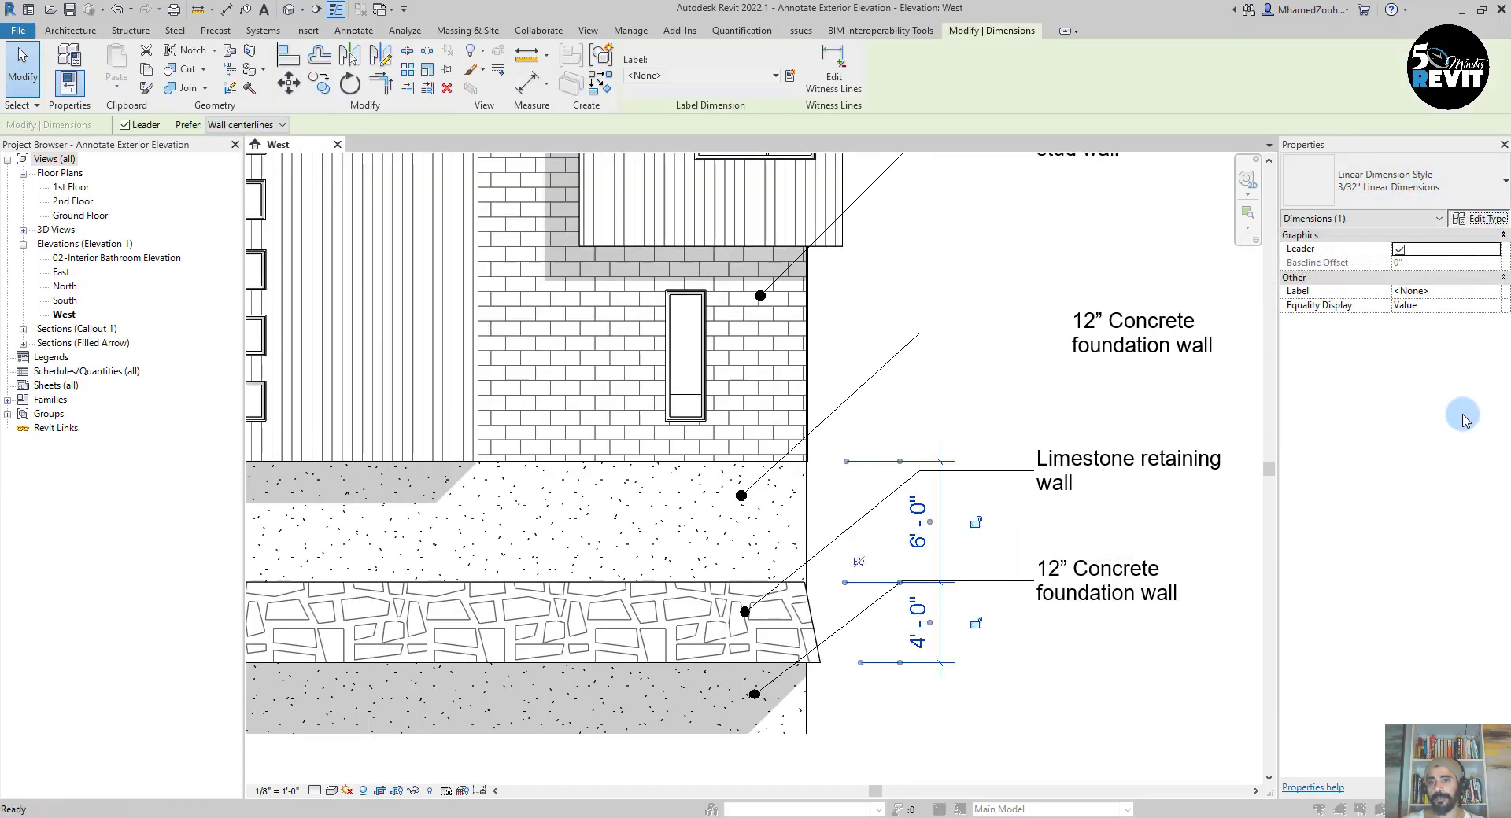
left_click(1478, 218)
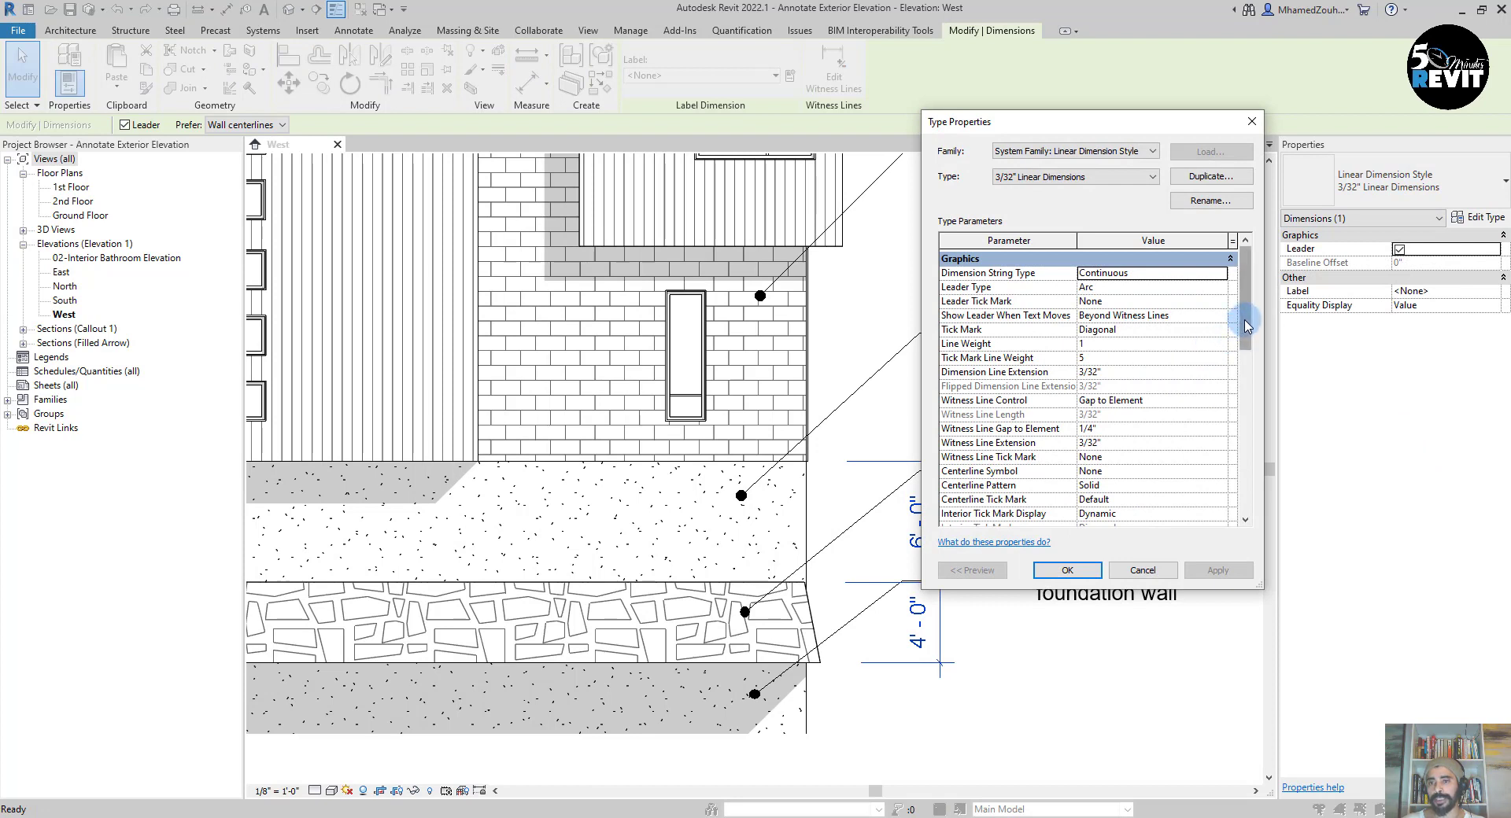
left_click_drag(1245, 326, 1269, 435)
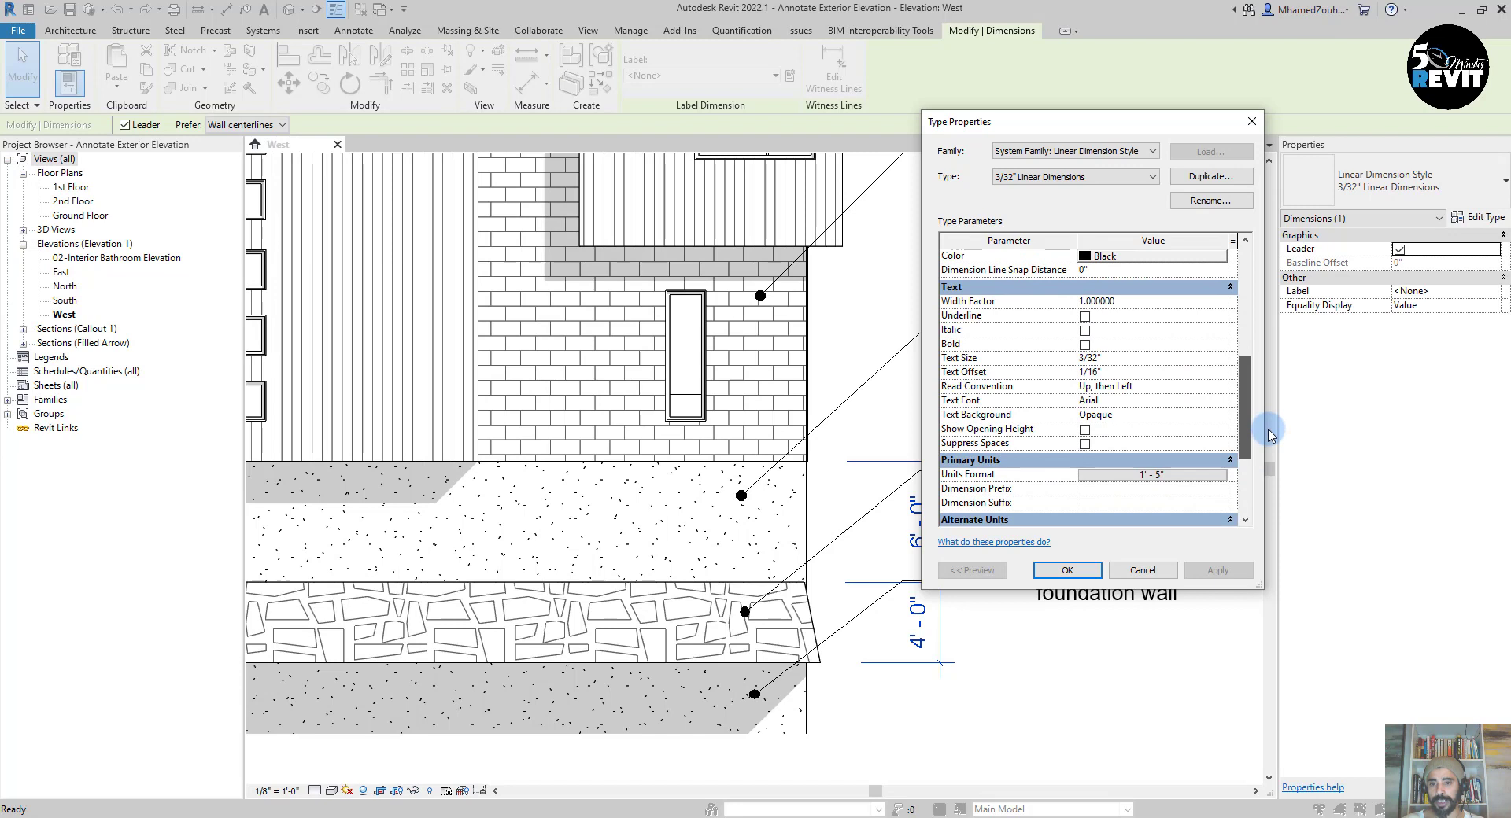
left_click(1132, 476)
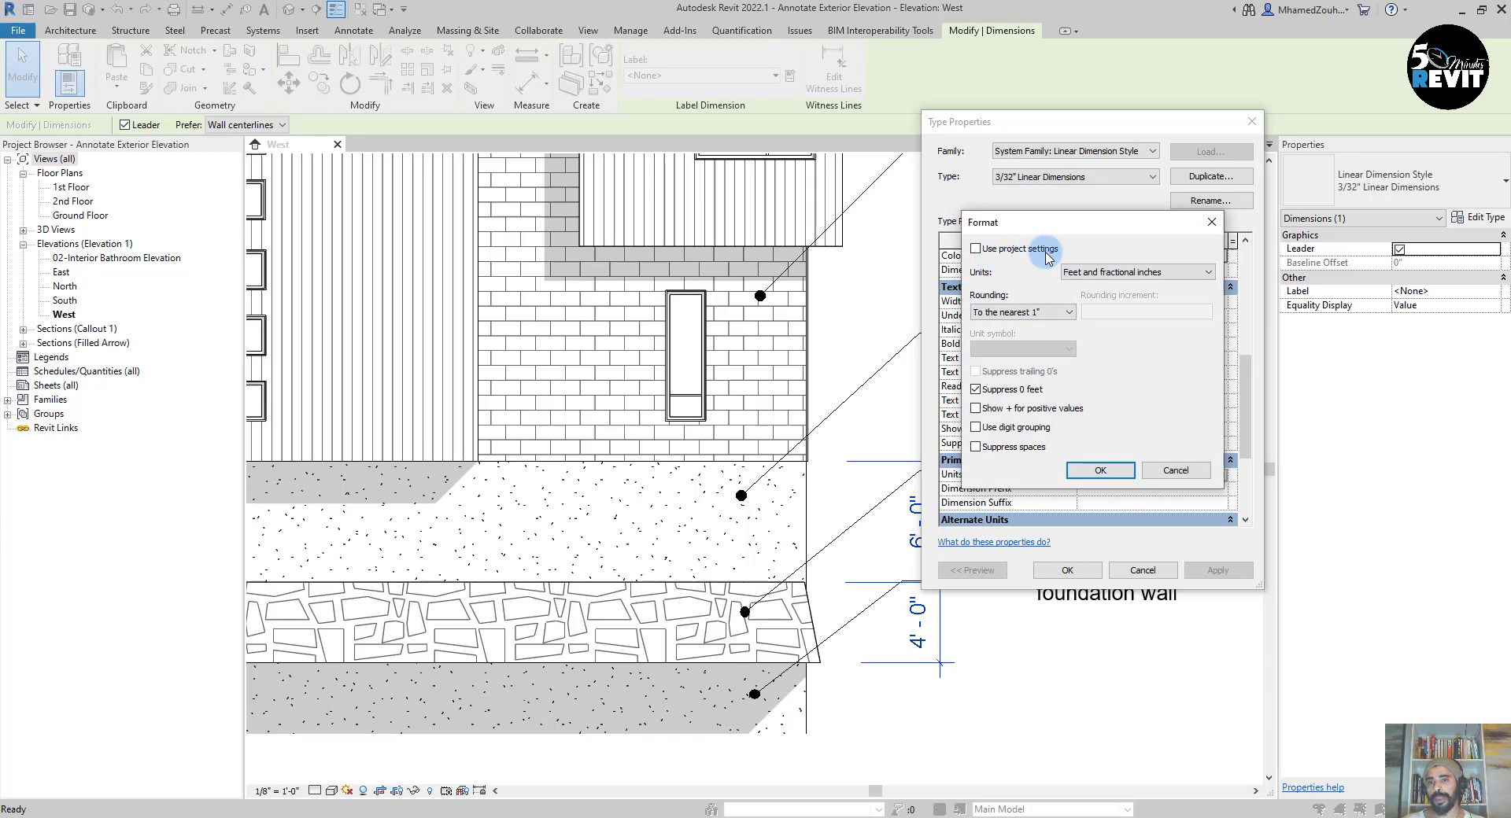
Switch the dimension style to Millimeters rounded to 1 decimal place and apply it.
left_click(976, 249)
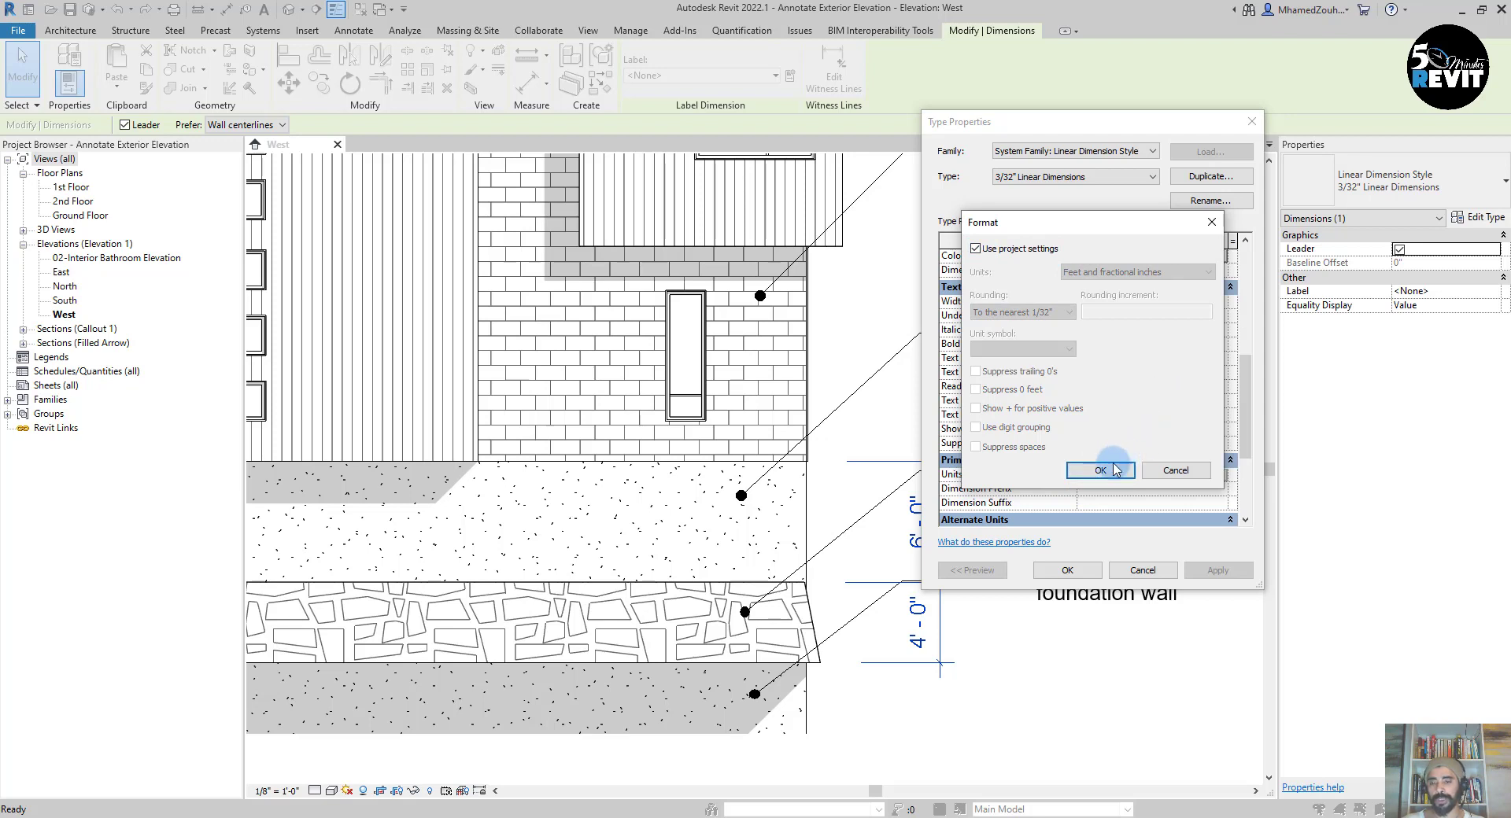
left_click(977, 249)
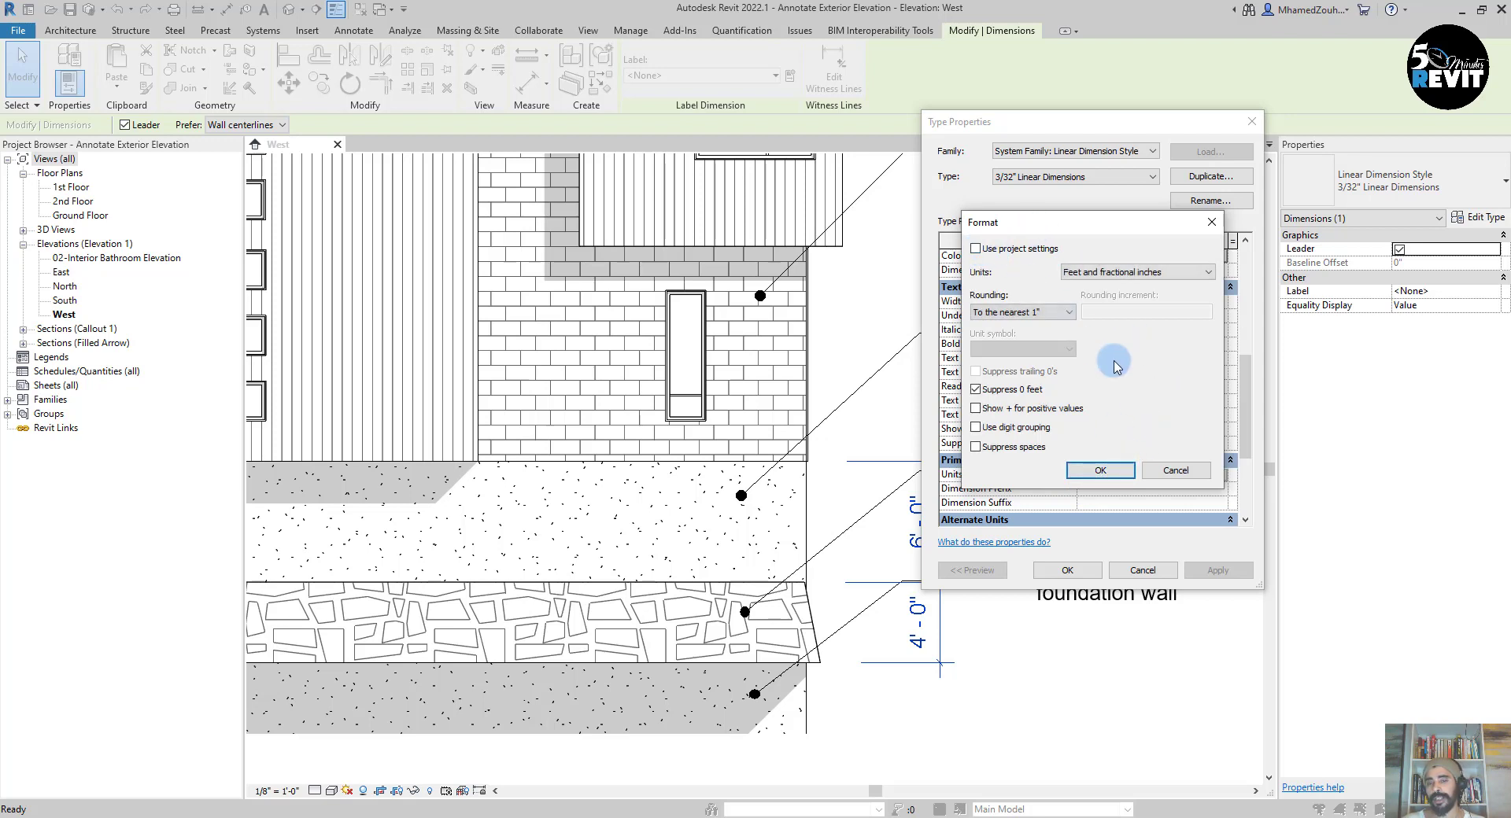
left_click(1118, 273)
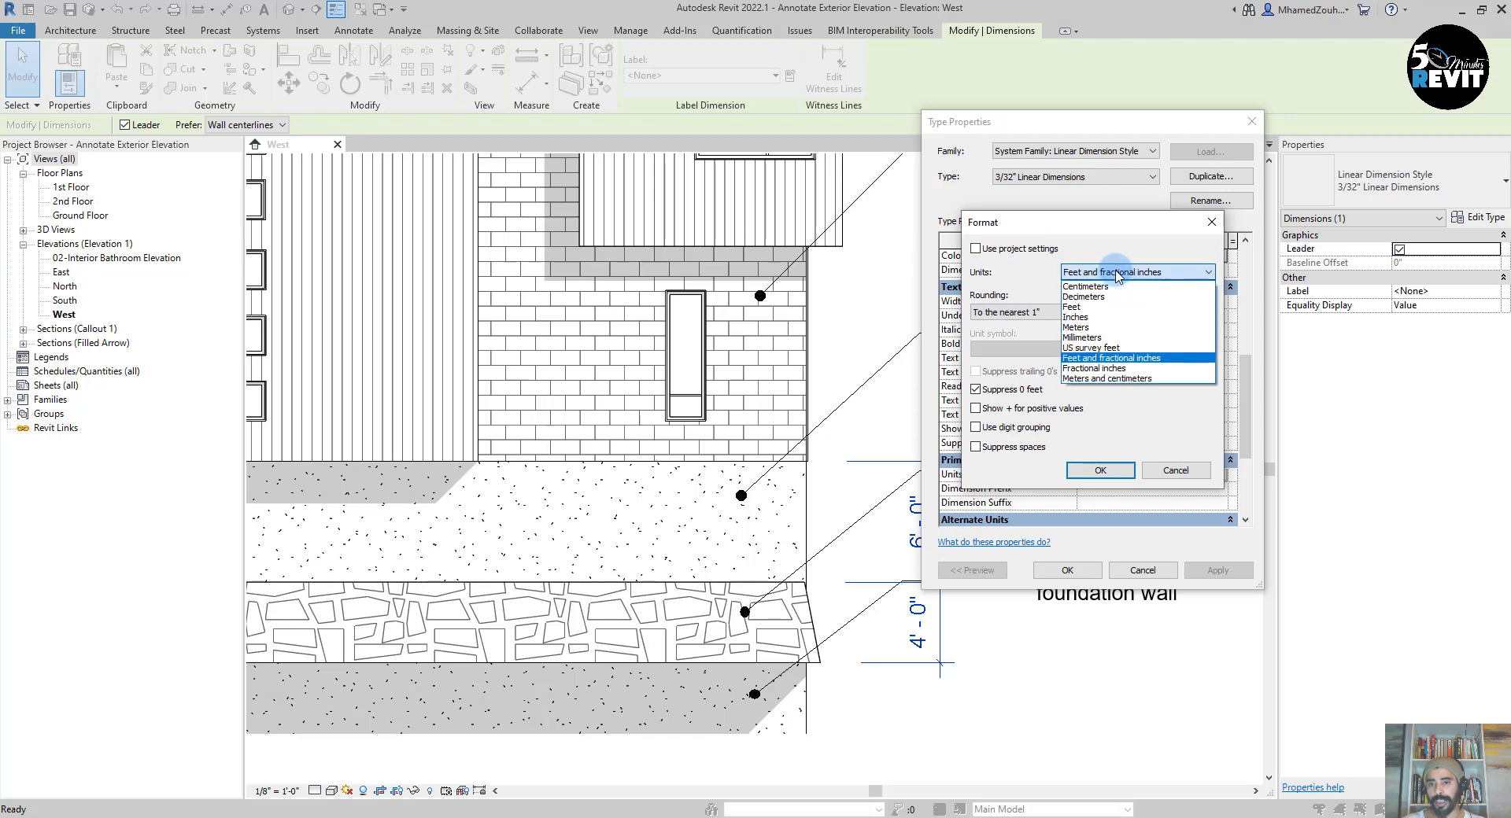
left_click(1118, 338)
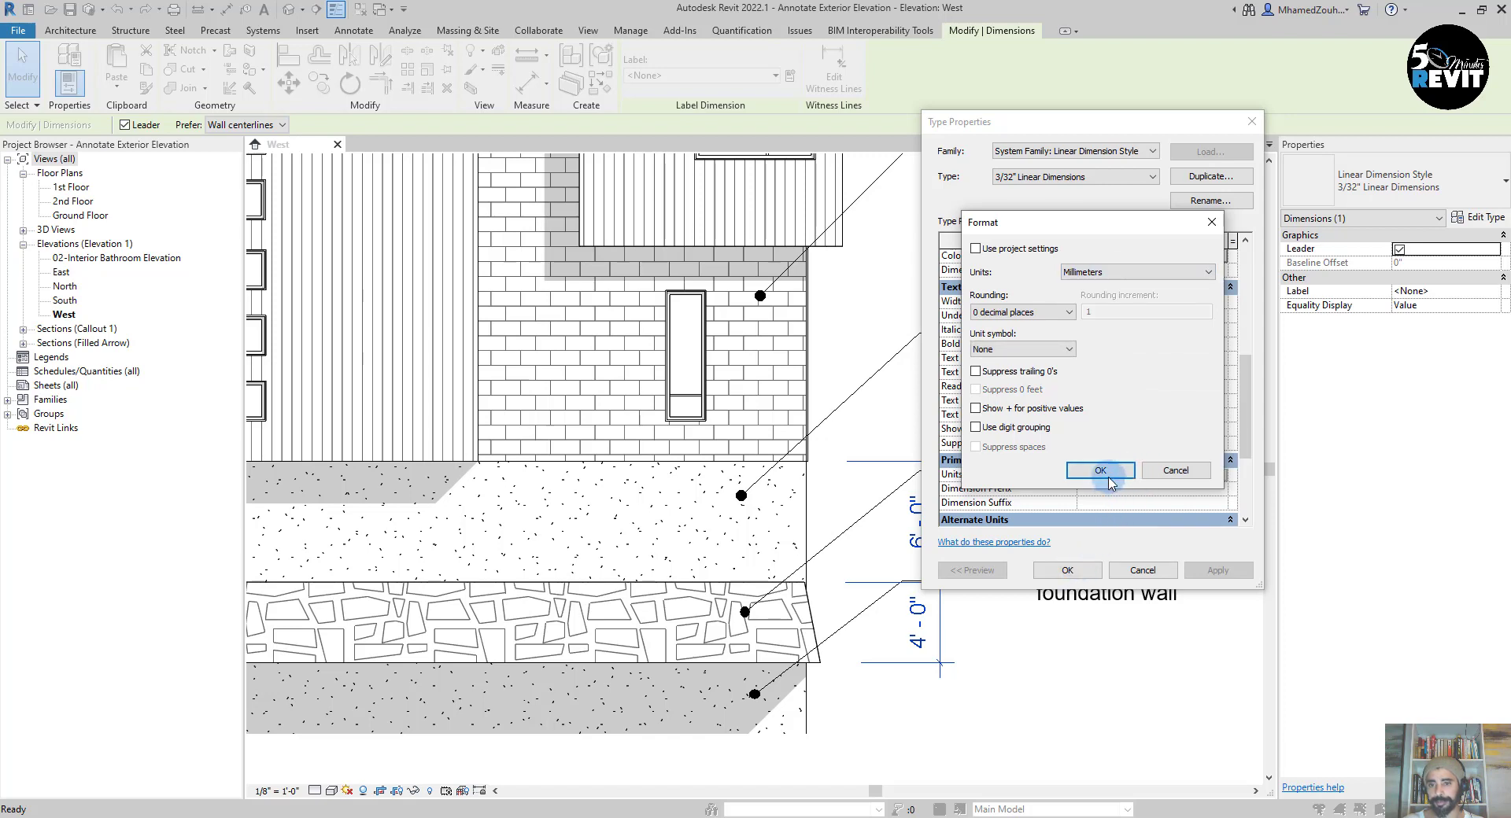
left_click(1026, 315)
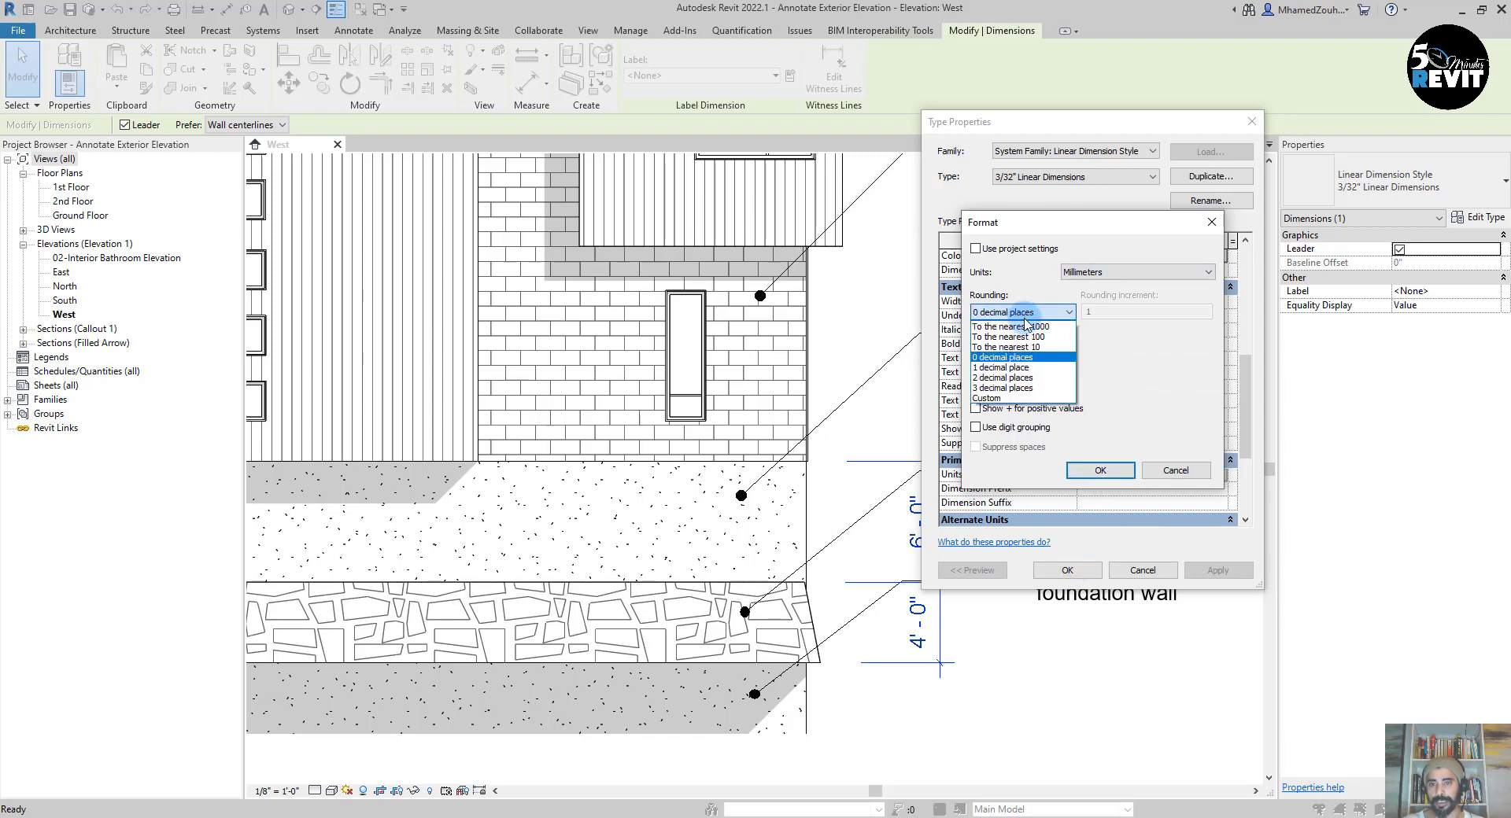
left_click(1018, 373)
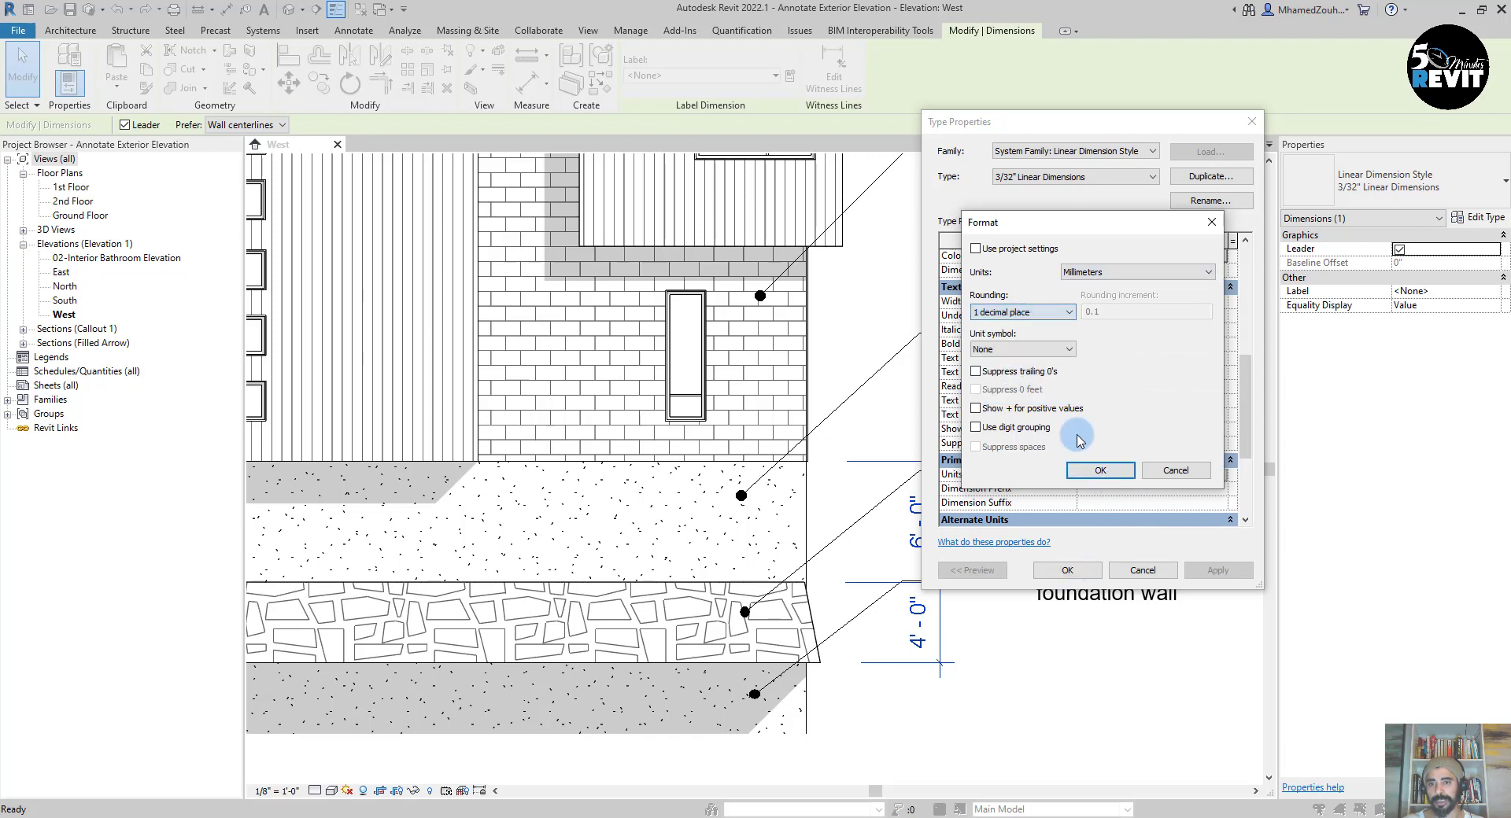
left_click(1100, 469)
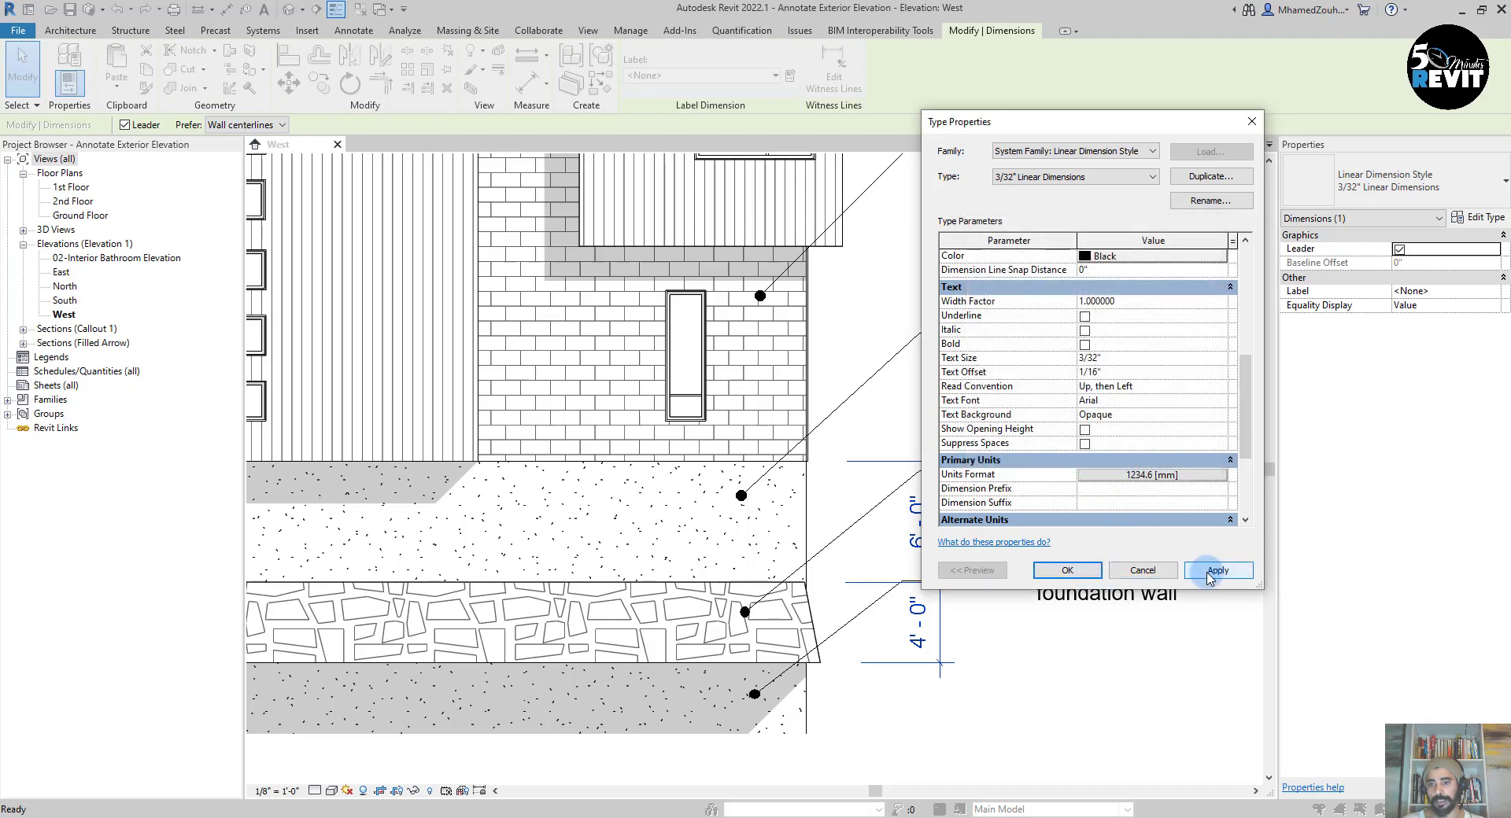
left_click(1071, 571)
Reselect the 1828.8 / 1219.2 dimension string and reopen its type properties.
left_click(1009, 706)
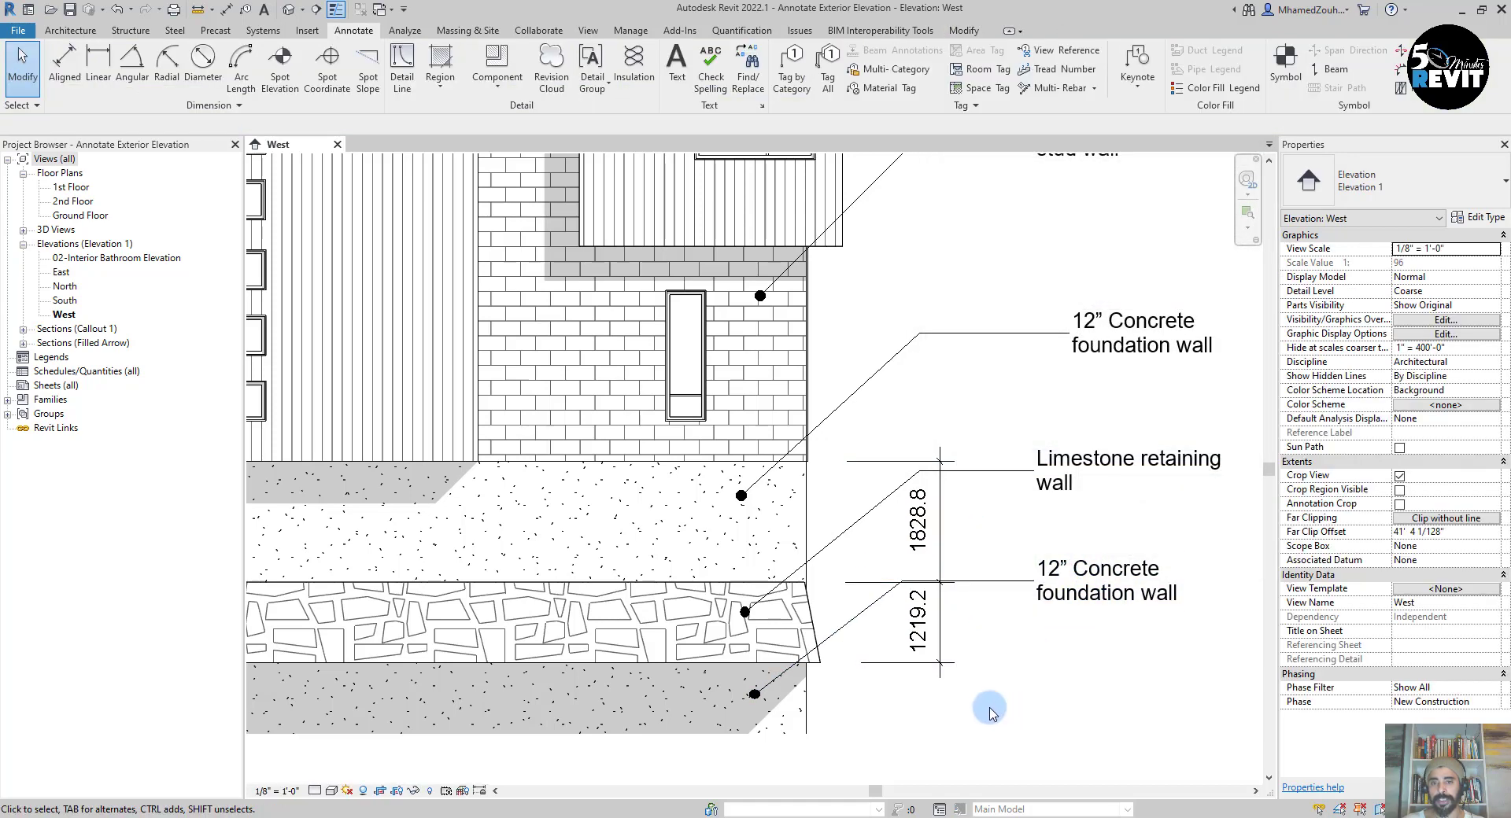
scroll(905, 550, "up", 4)
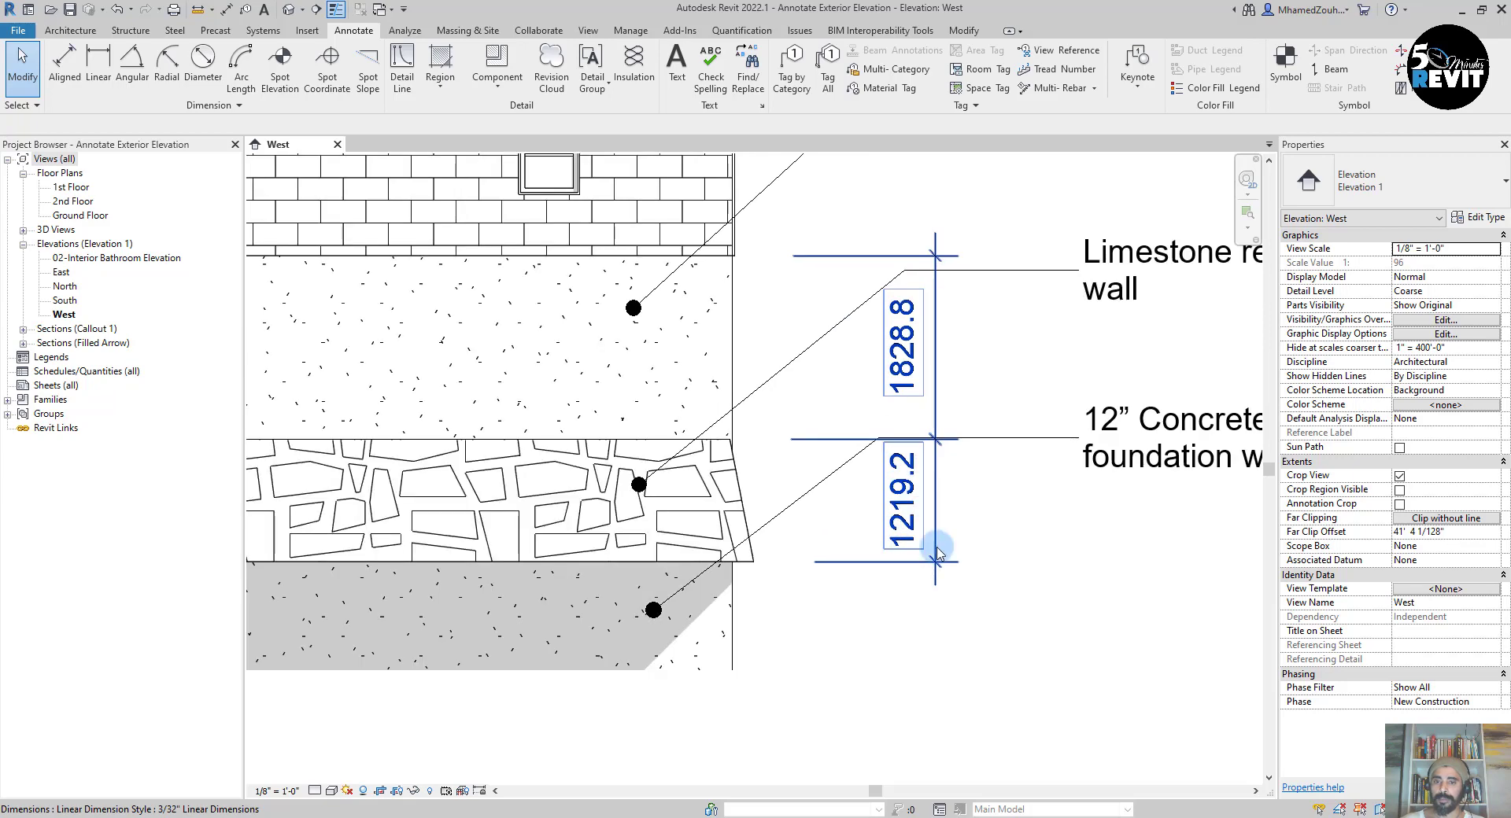
scroll(998, 612, "down", 2)
scroll(1018, 523, "down", 2)
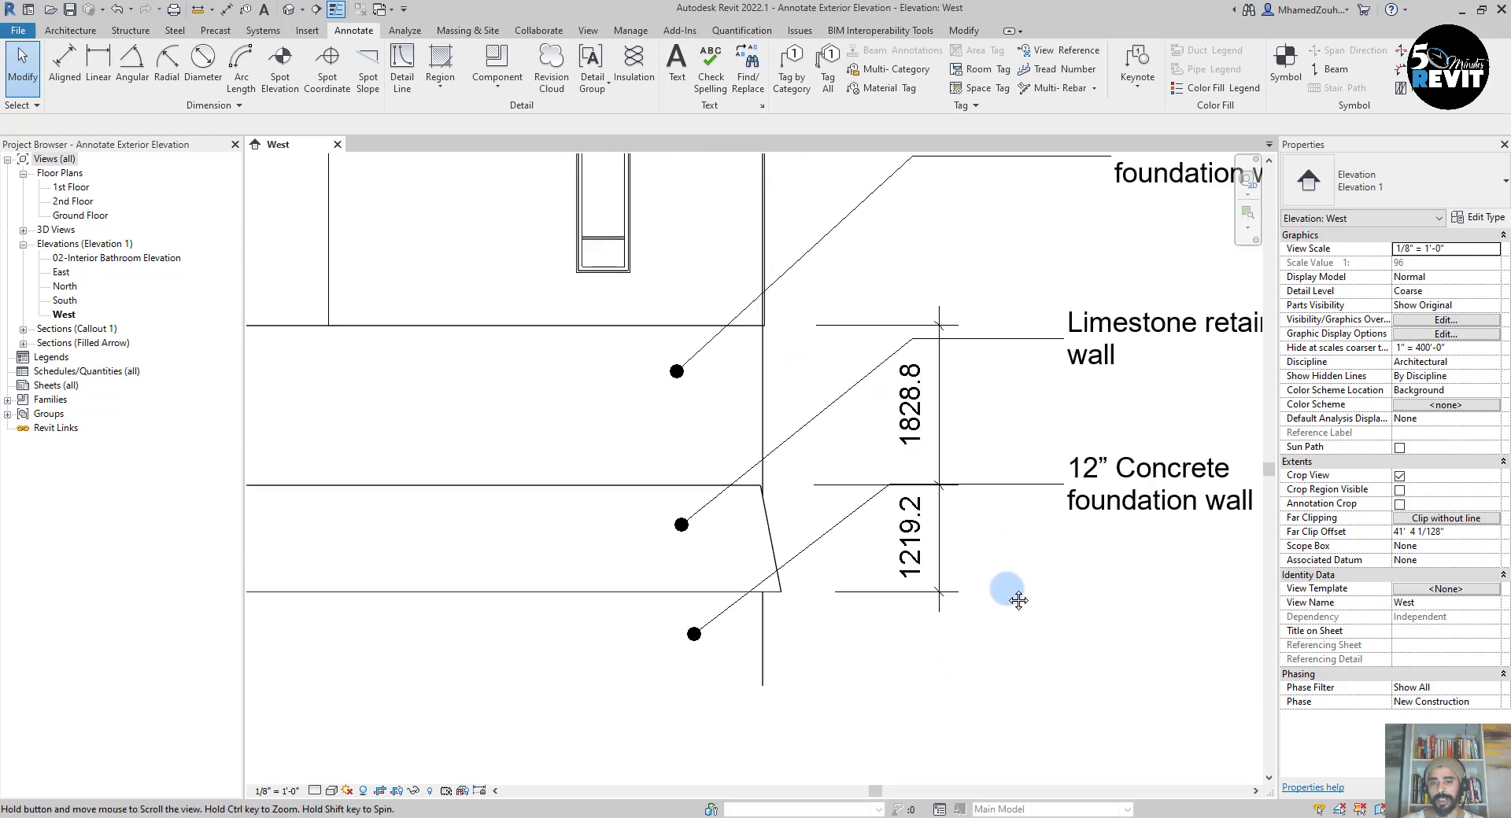
left_click(964, 543)
scroll(968, 553, "down", 2)
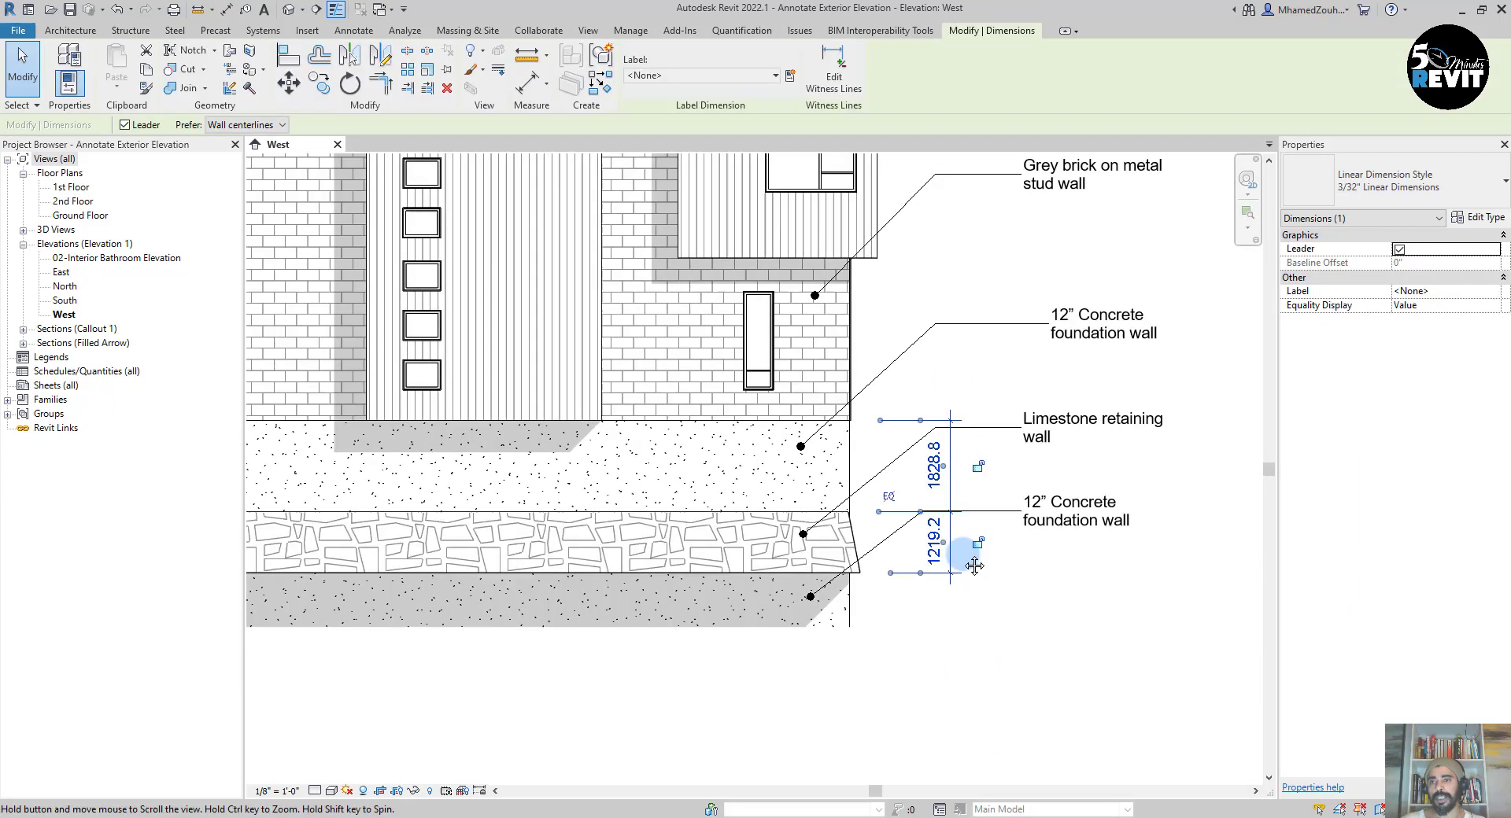
left_click(1482, 217)
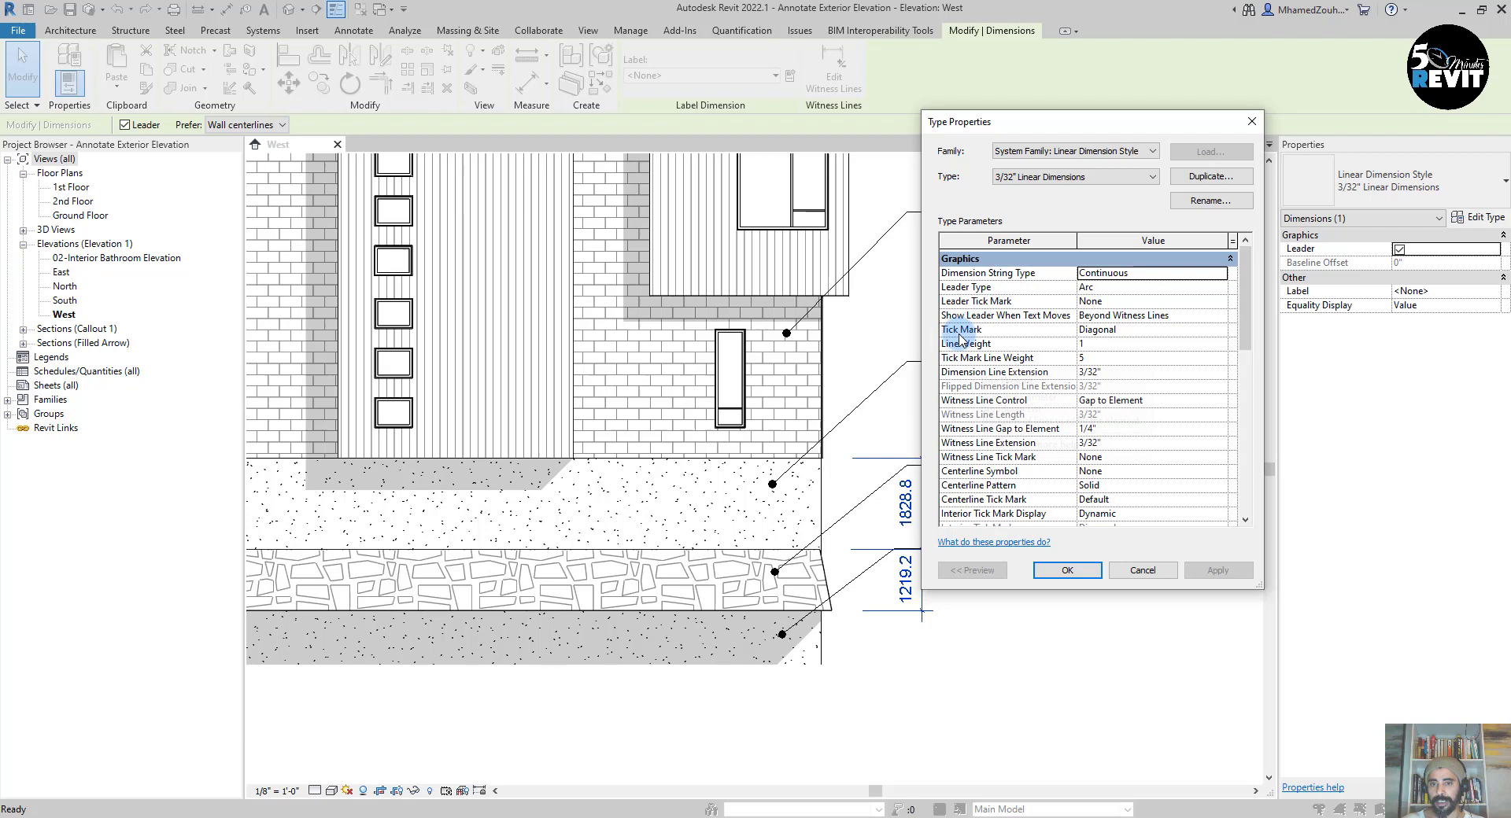
Change the dimension Tick Mark to Heavy End and apply it.
left_click(1170, 336)
left_click(1221, 330)
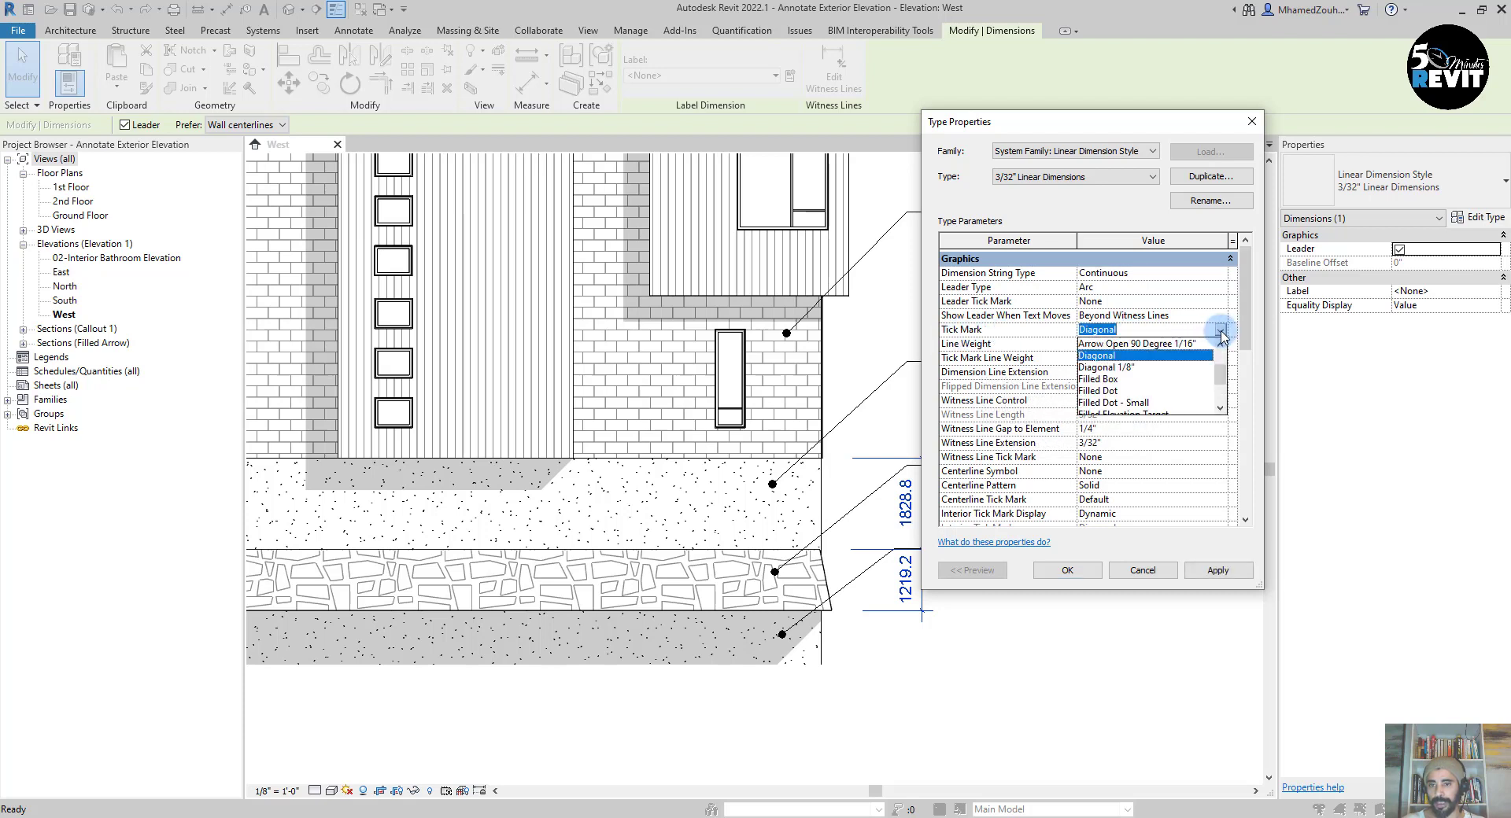
left_click_drag(1221, 375, 1220, 397)
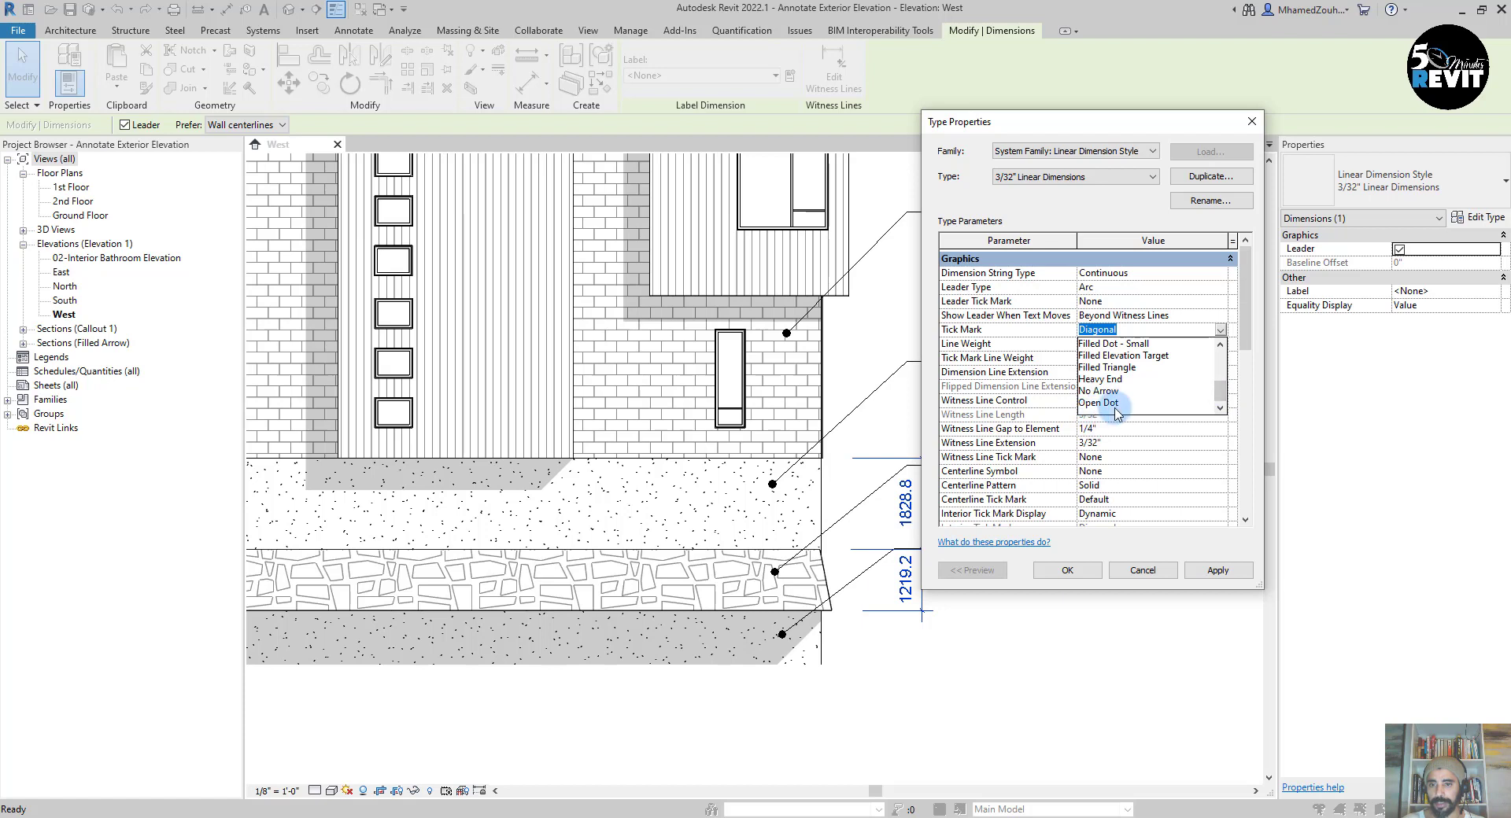
left_click(1108, 381)
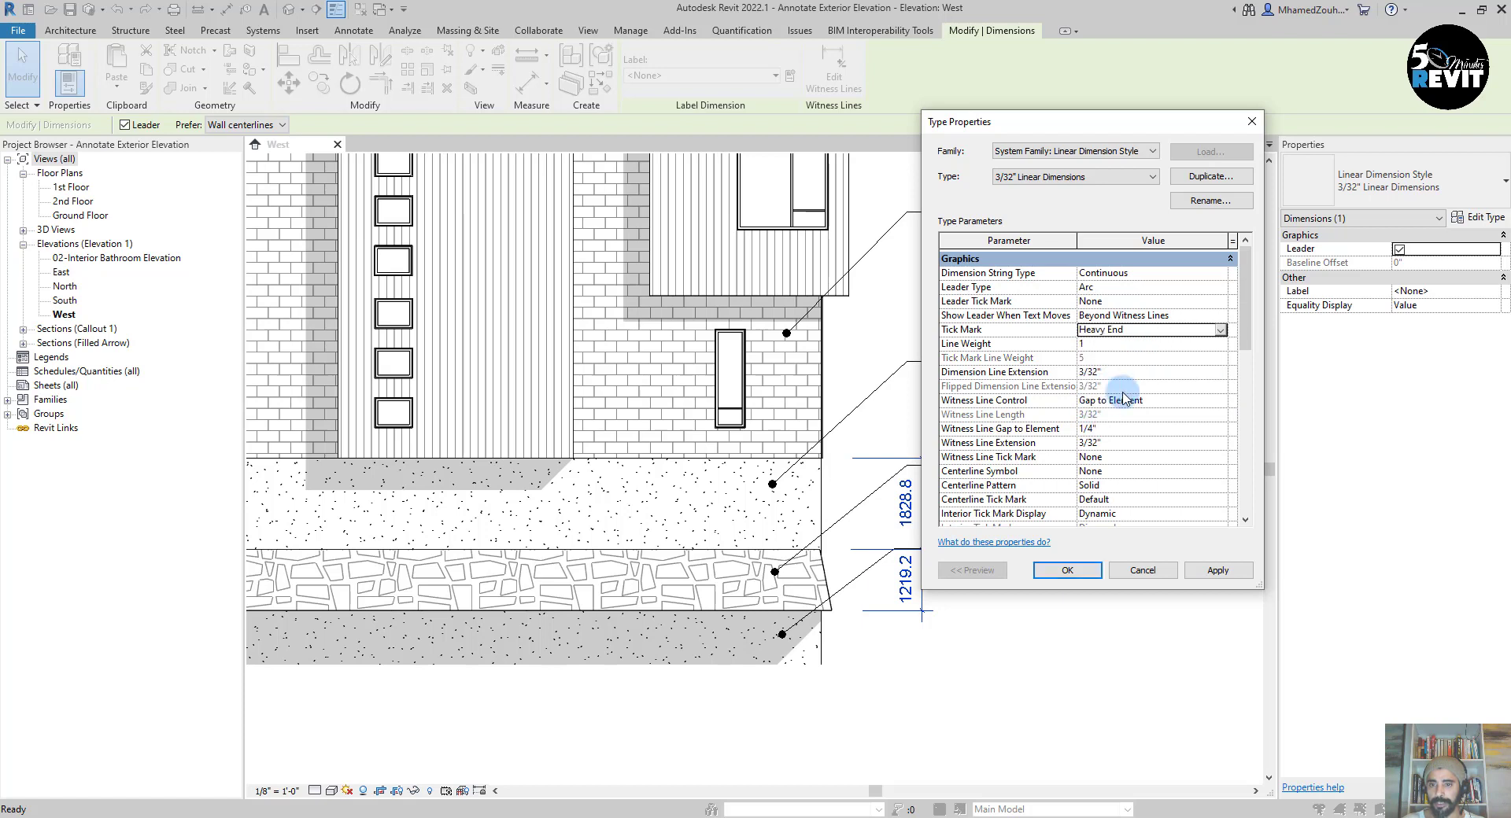
left_click(1217, 570)
mouse_move(1074, 136)
left_mouse_down()
mouse_move(1293, 55)
mouse_move(1215, 57)
left_mouse_up()
left_click(1209, 493)
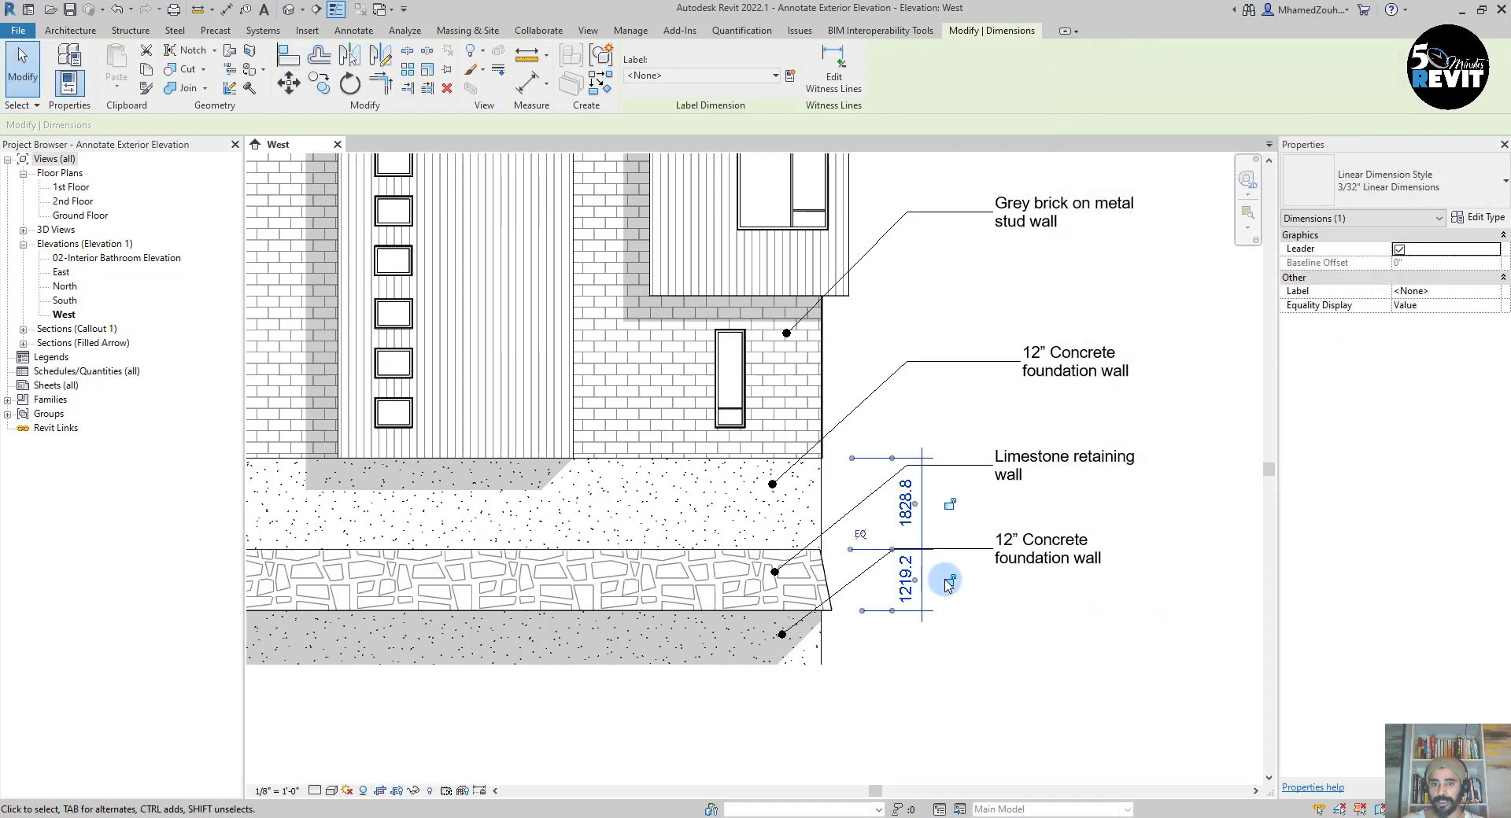
Set the Witness Line Gap to Element to 1/2" and apply it.
scroll(983, 610, "up", 3)
scroll(1023, 622, "down", 2)
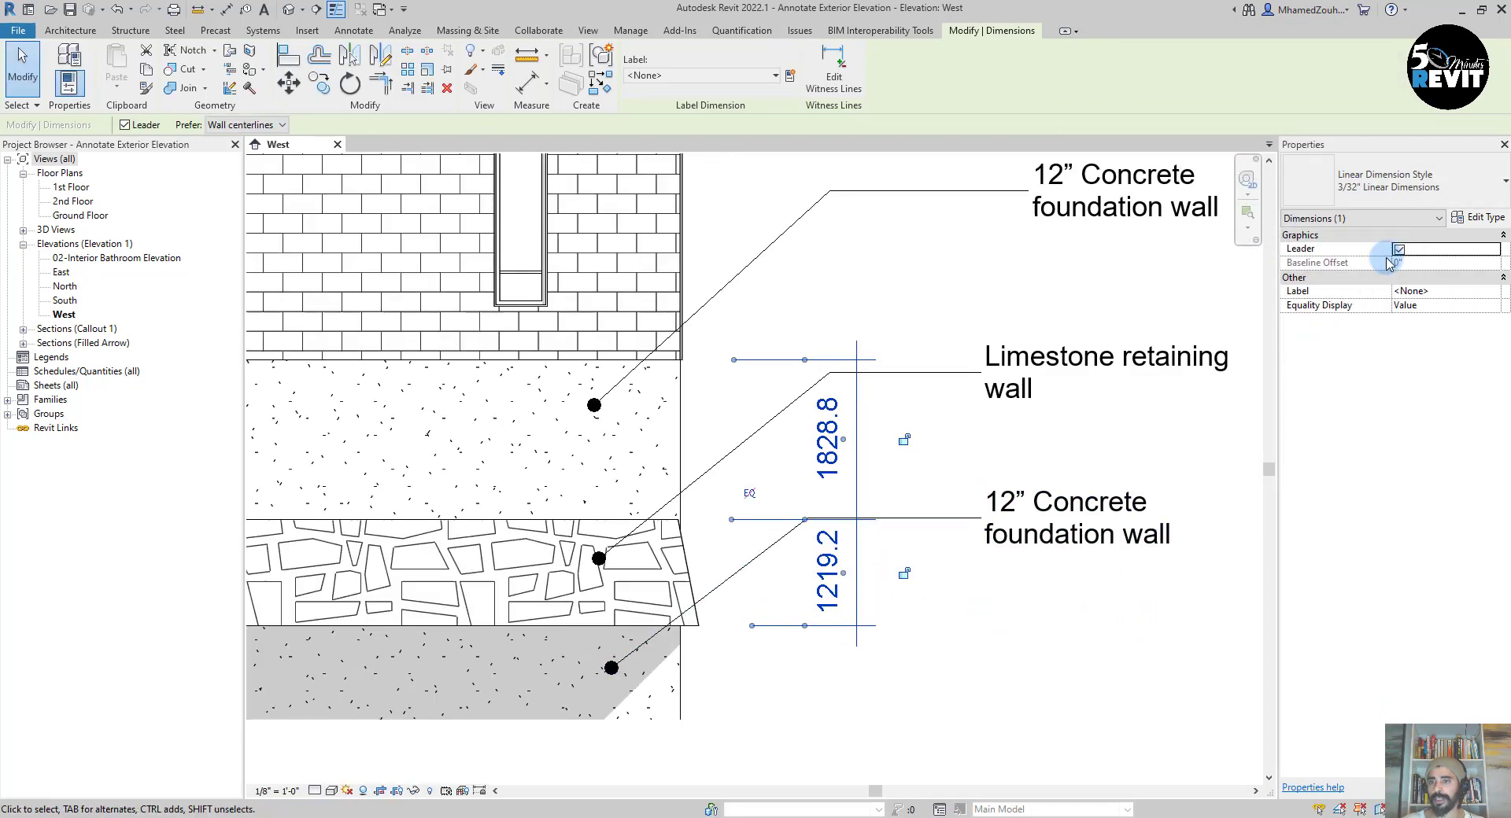
left_click(1477, 217)
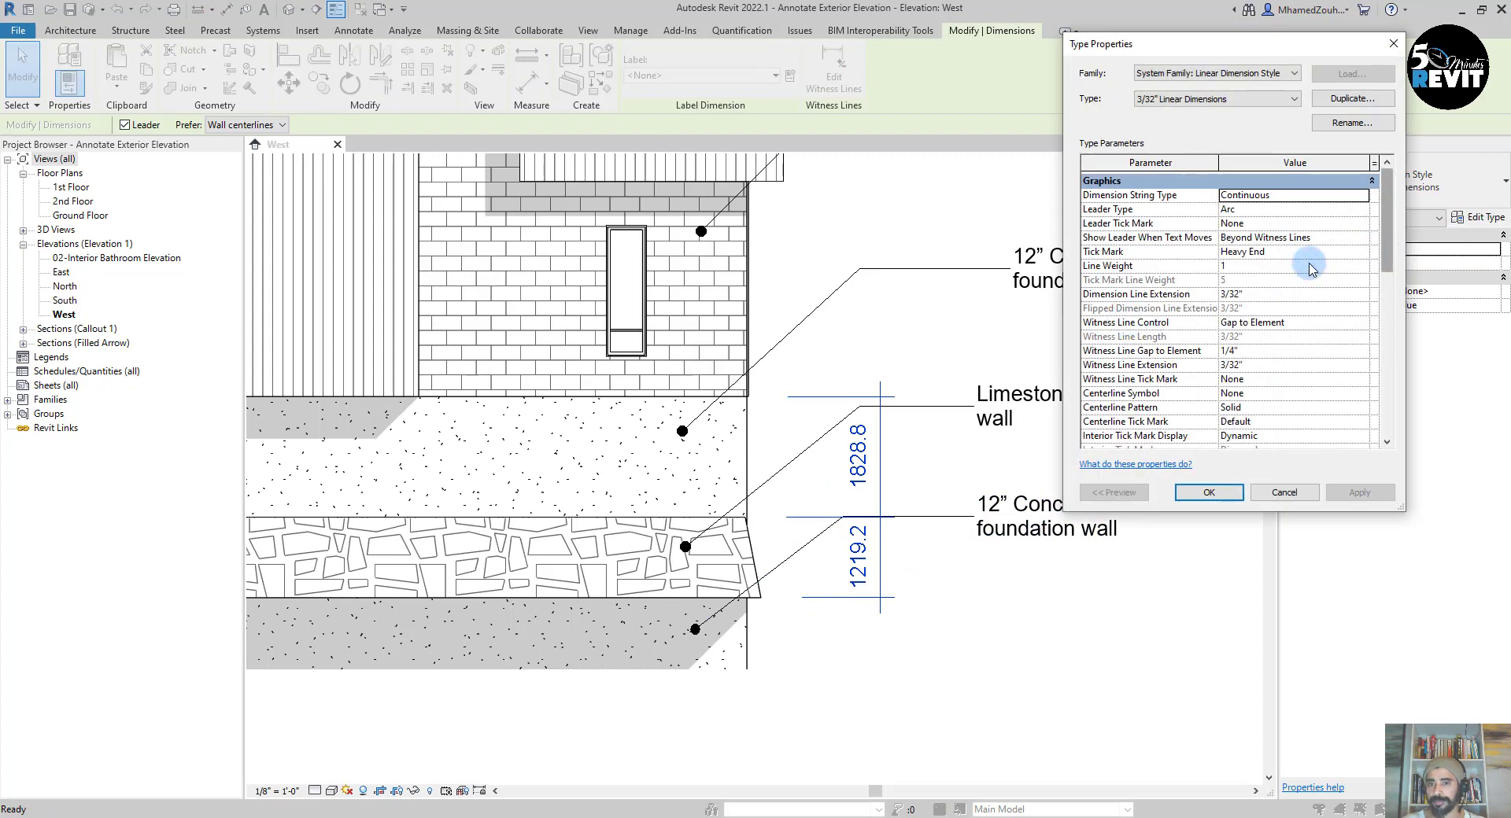
left_click(1245, 268)
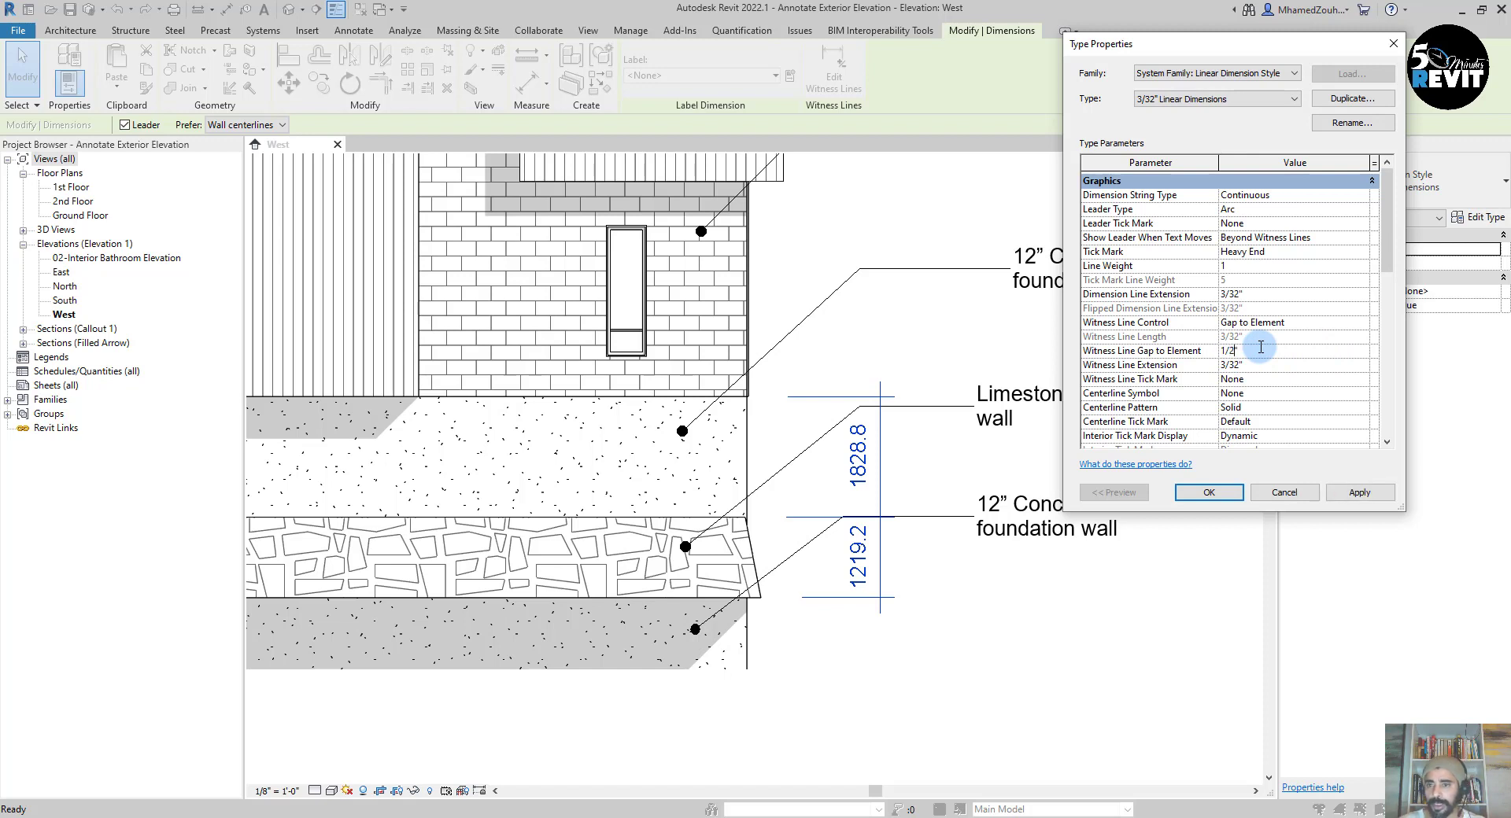
left_click(1359, 492)
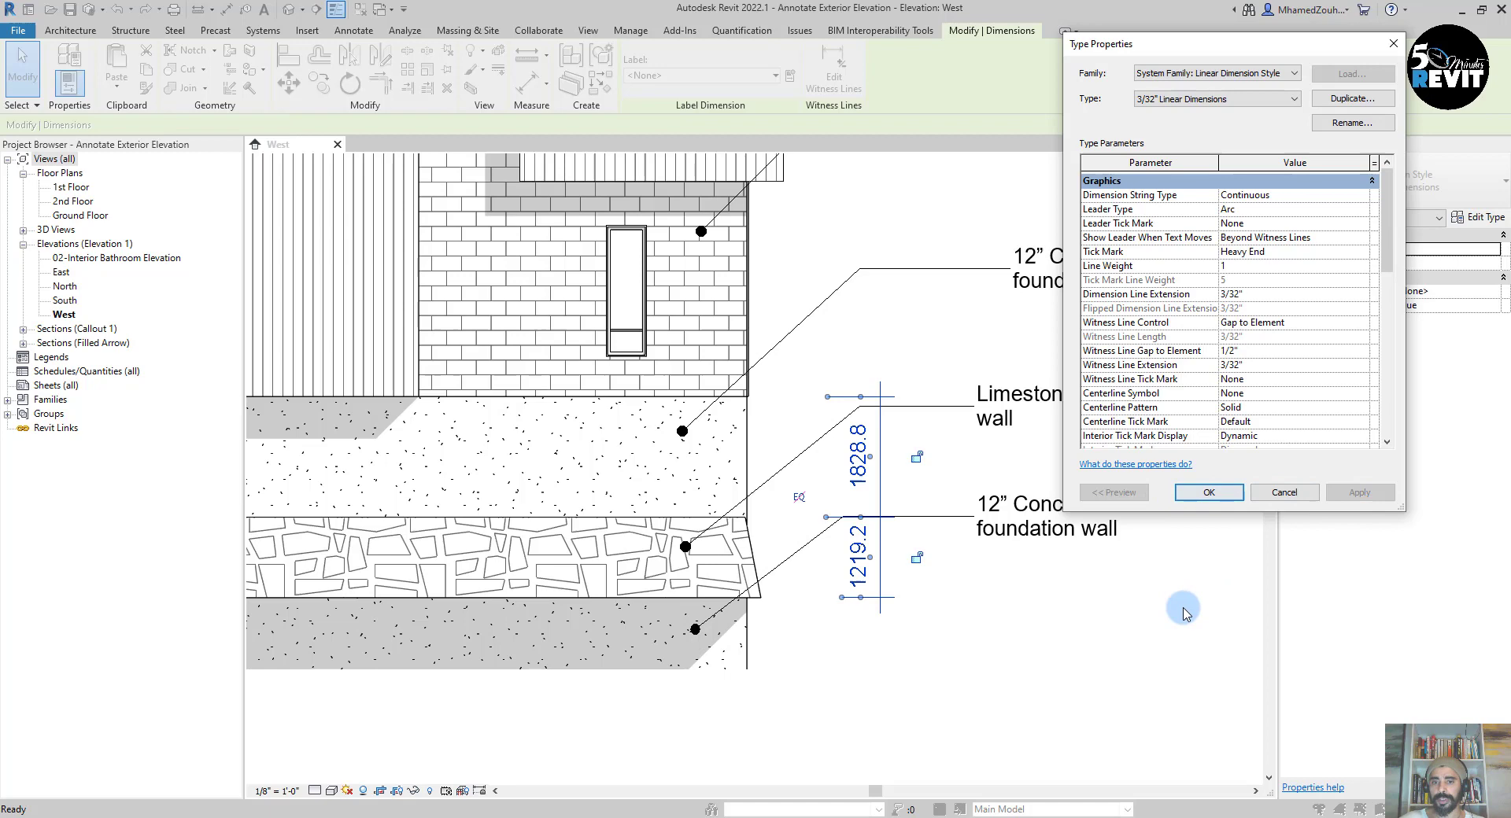
left_click(1209, 493)
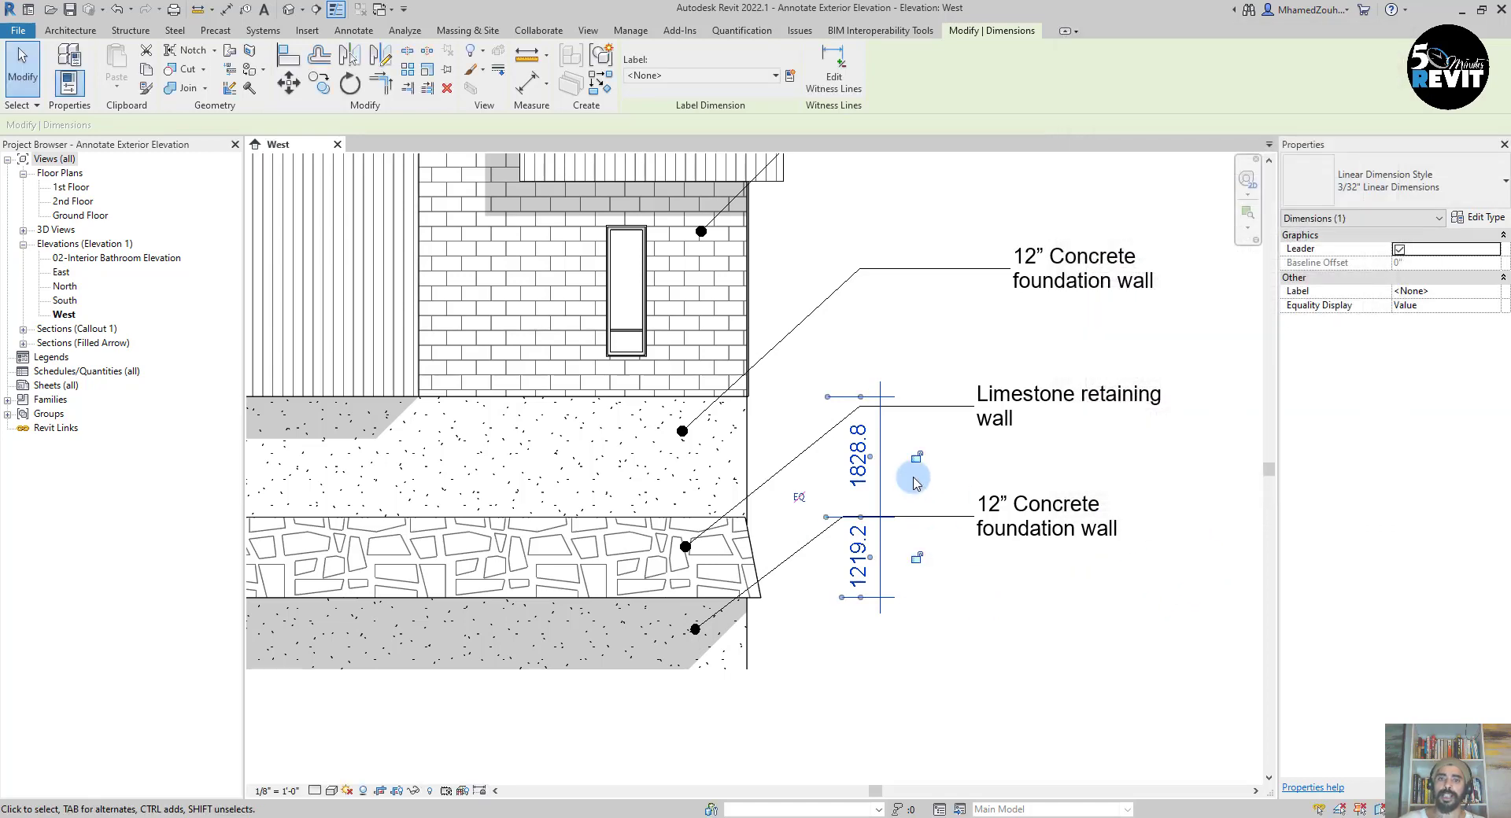
Select the right-side millimetre dimension string and add references at the siding box bottom and higher up the wall.
scroll(869, 573, "down", 2)
scroll(876, 489, "down", 3)
key("Escape")
scroll(870, 573, "up", 3)
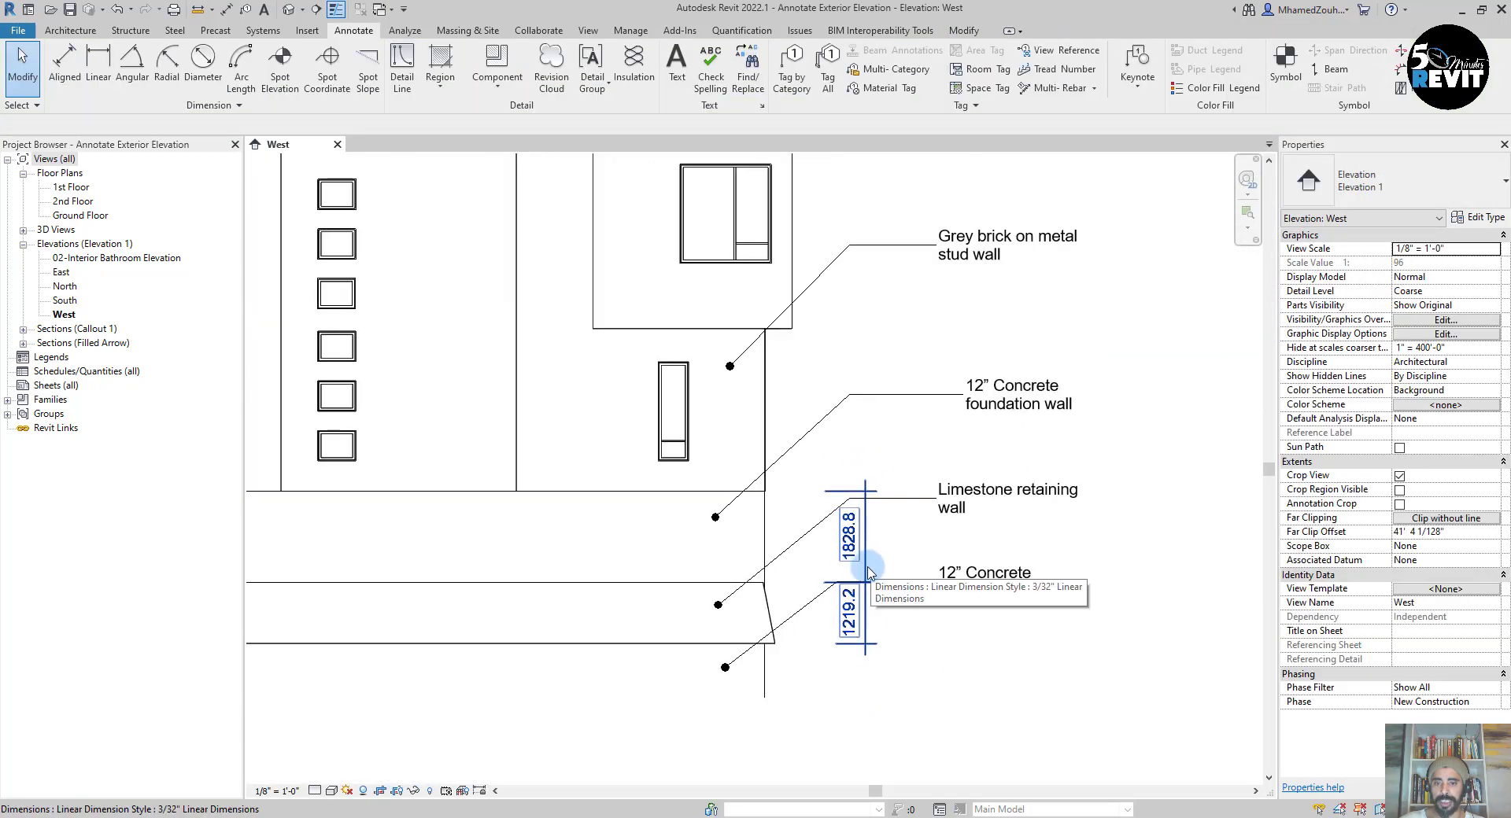
left_click(870, 573)
scroll(867, 432, "down", 1)
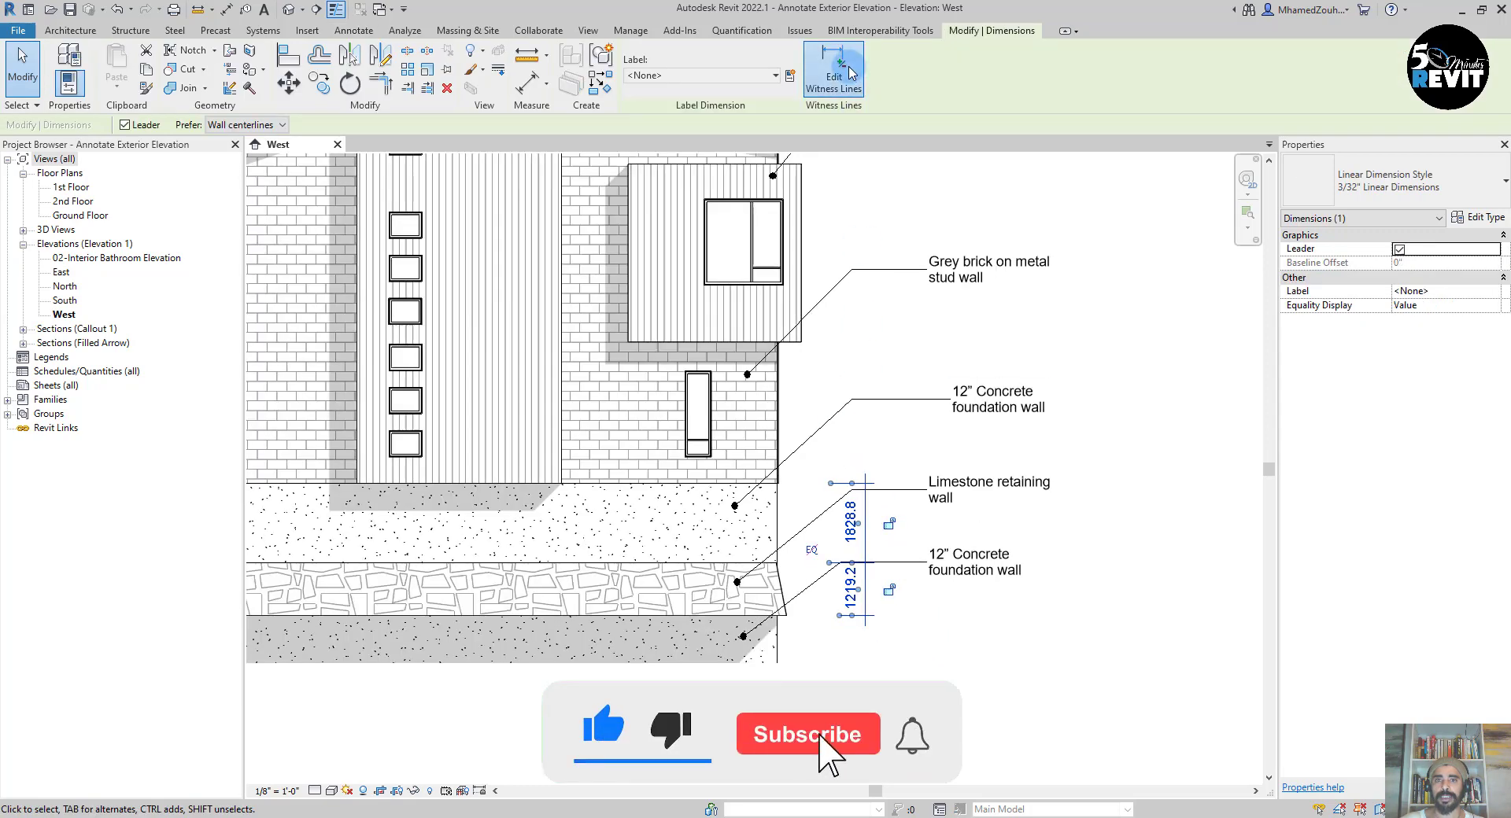
left_click(850, 74)
scroll(890, 417, "up", 3)
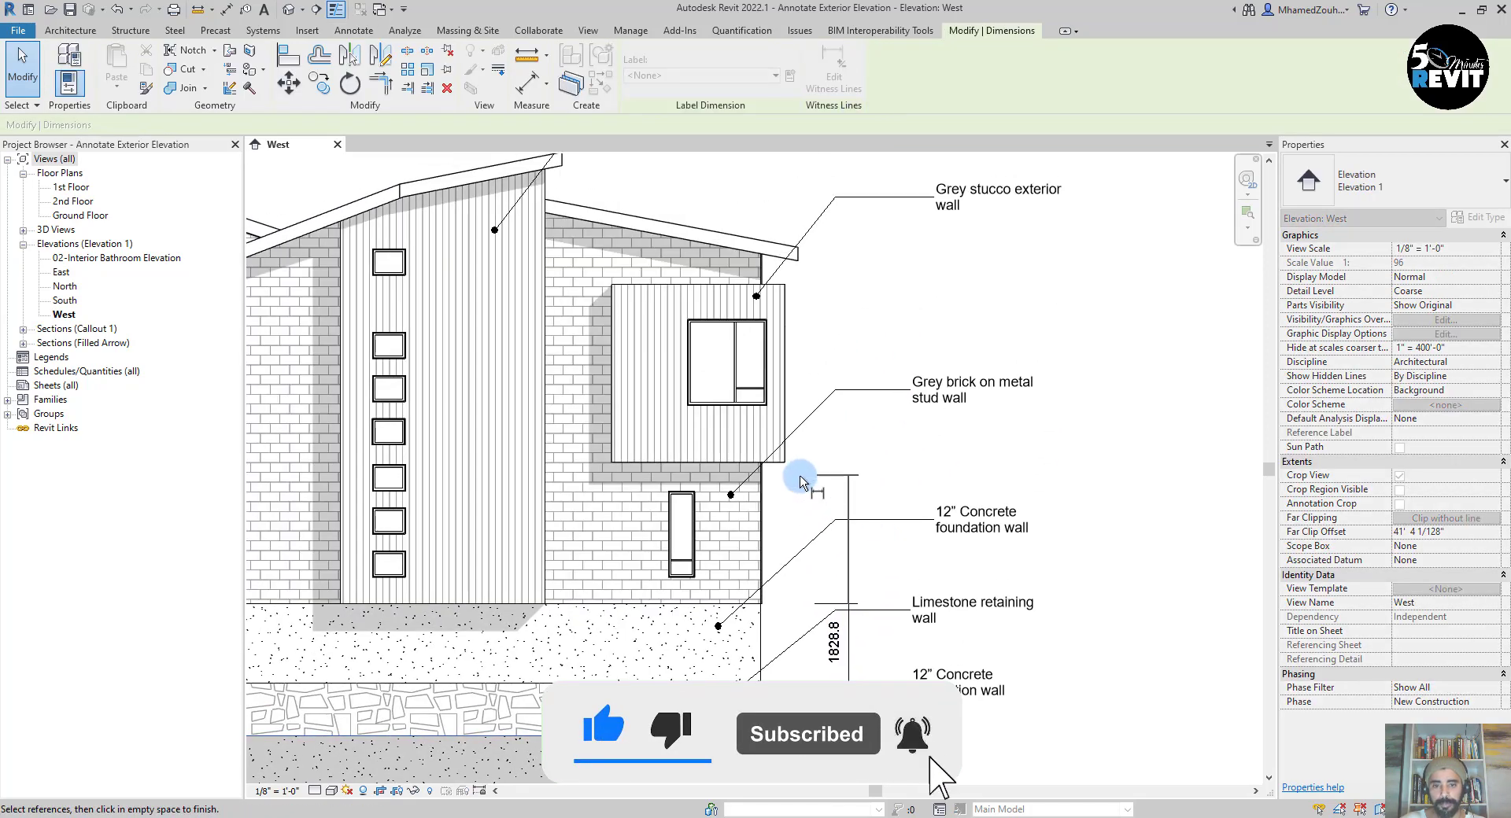
left_click(801, 482)
left_click(811, 502)
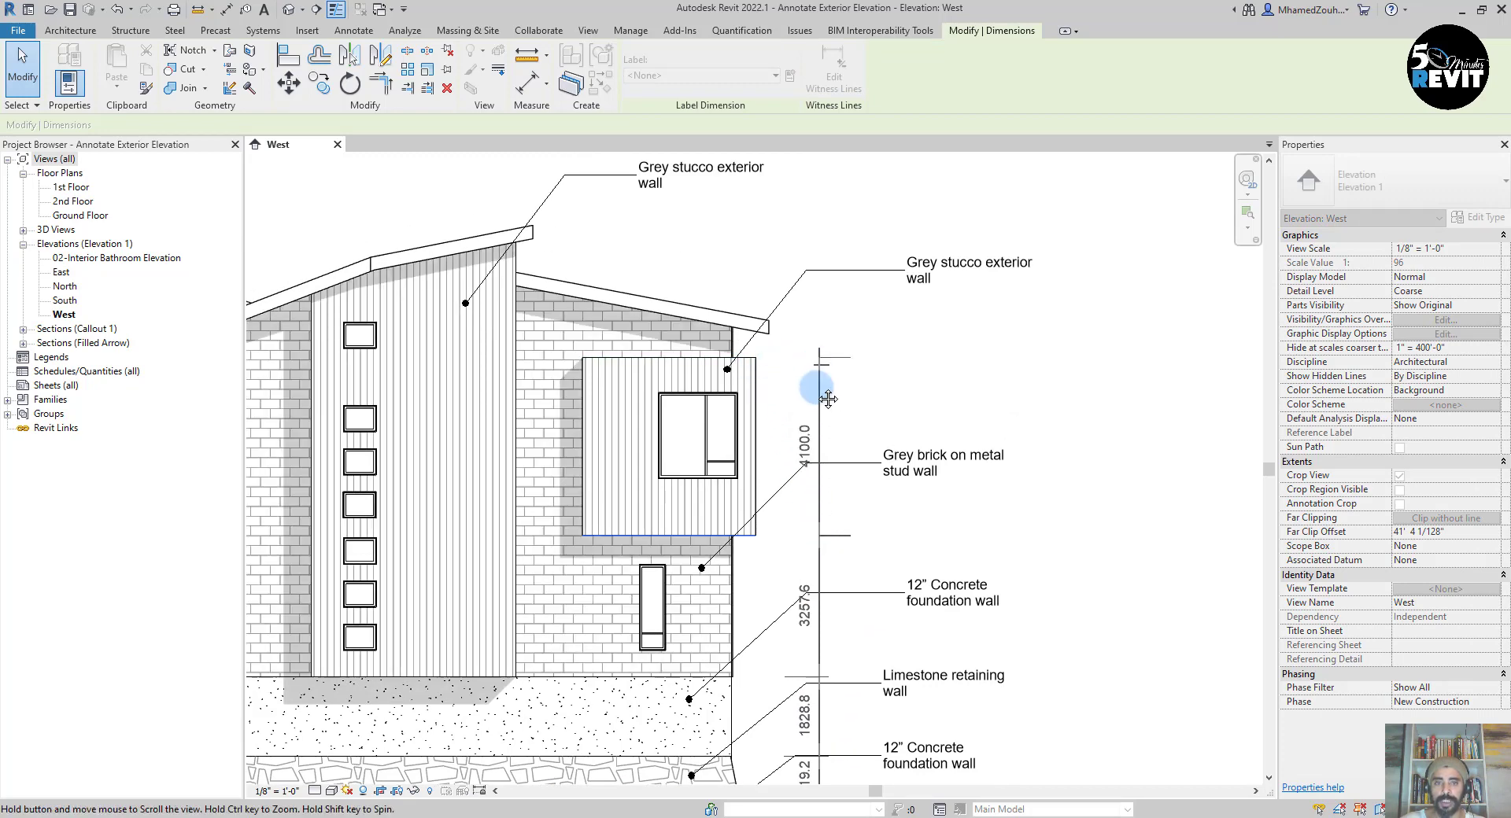
Extend the string to the roof corner, placing a 544.2 segment above 4100.0 beside the facade.
scroll(751, 365, "up", 4)
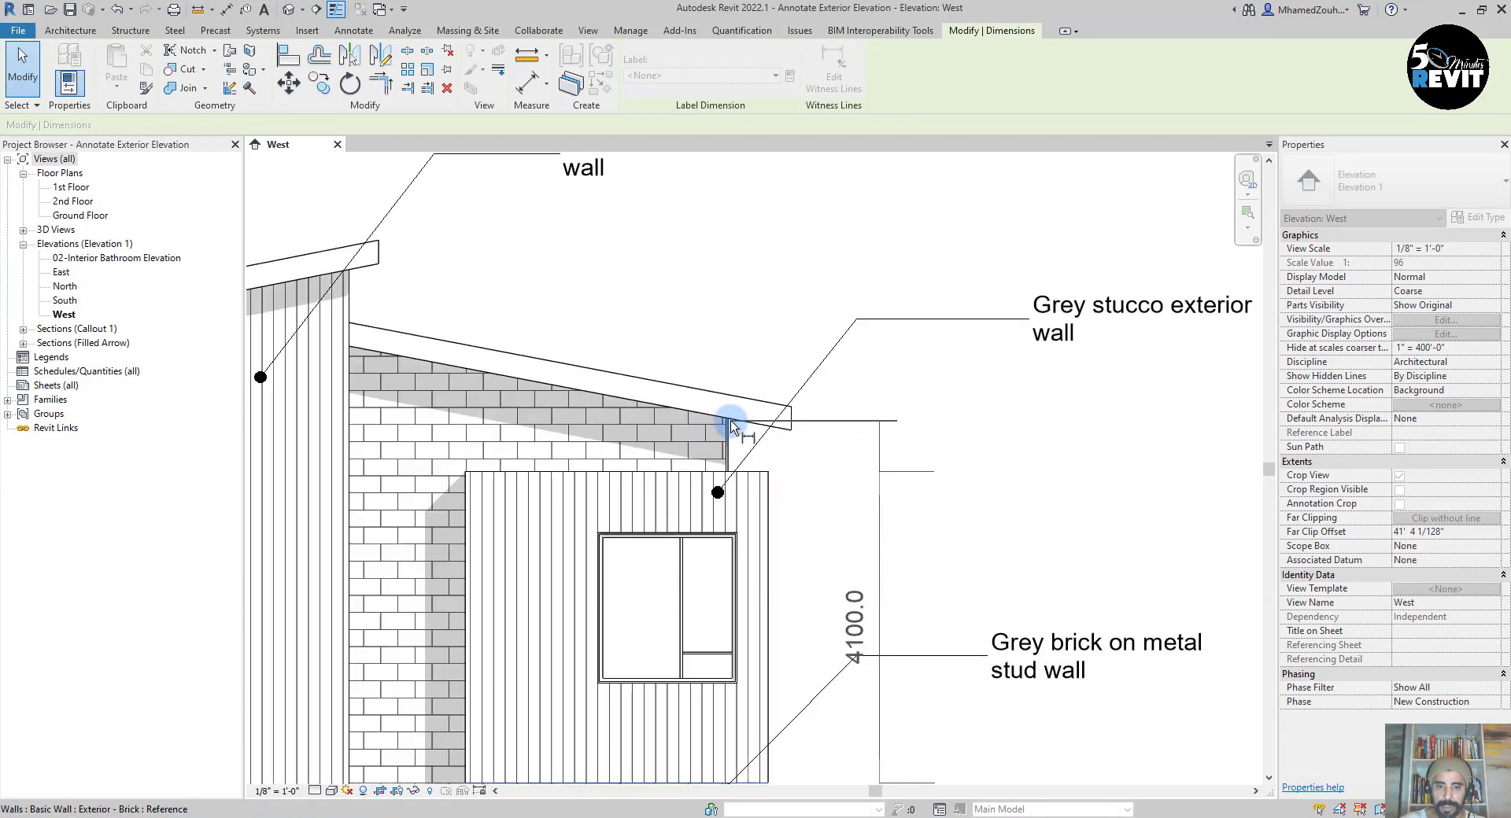
scroll(728, 423, "up", 3)
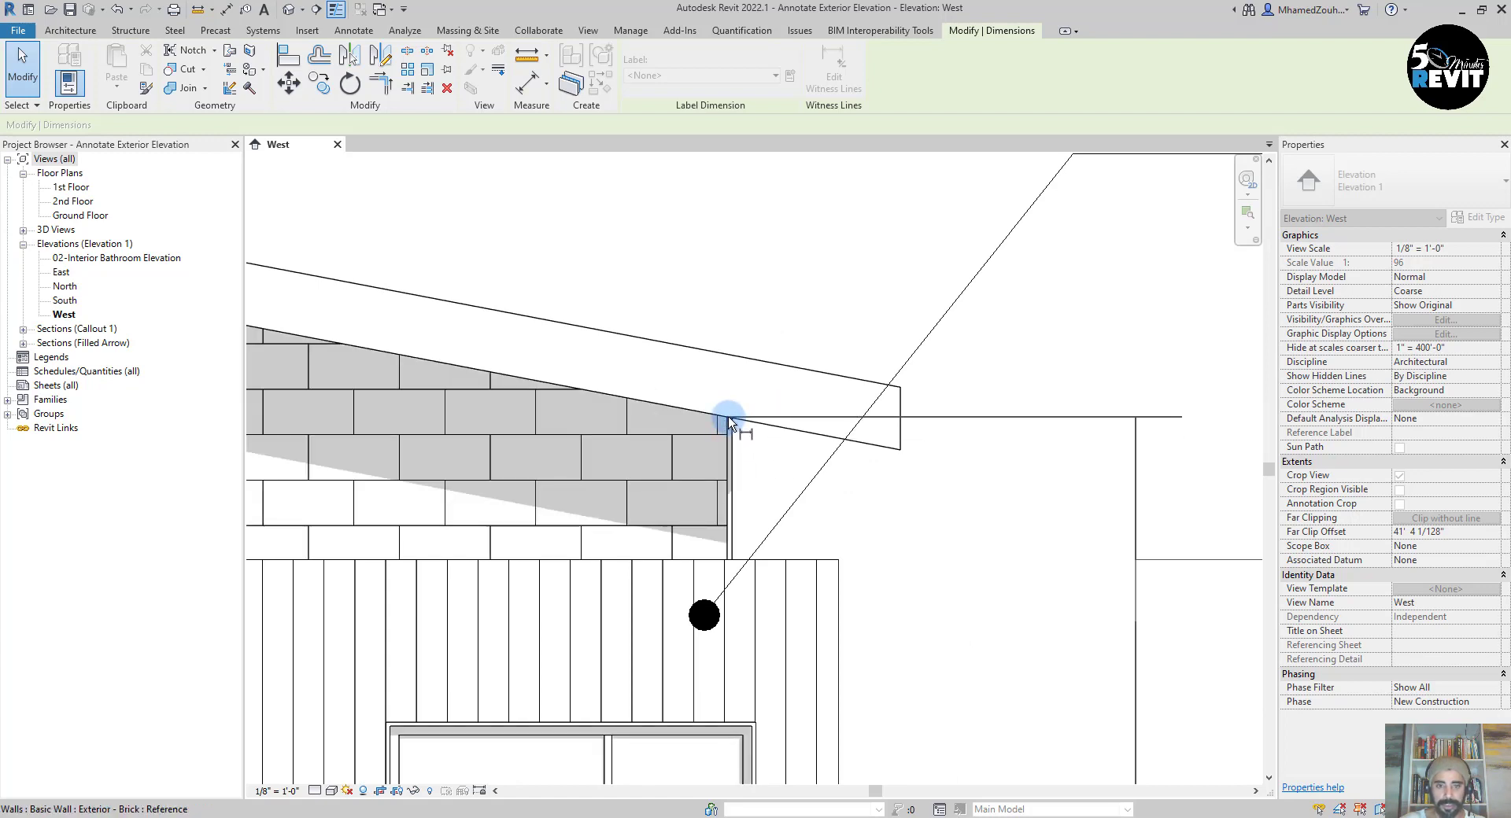
left_click(900, 453)
scroll(894, 429, "down", 2)
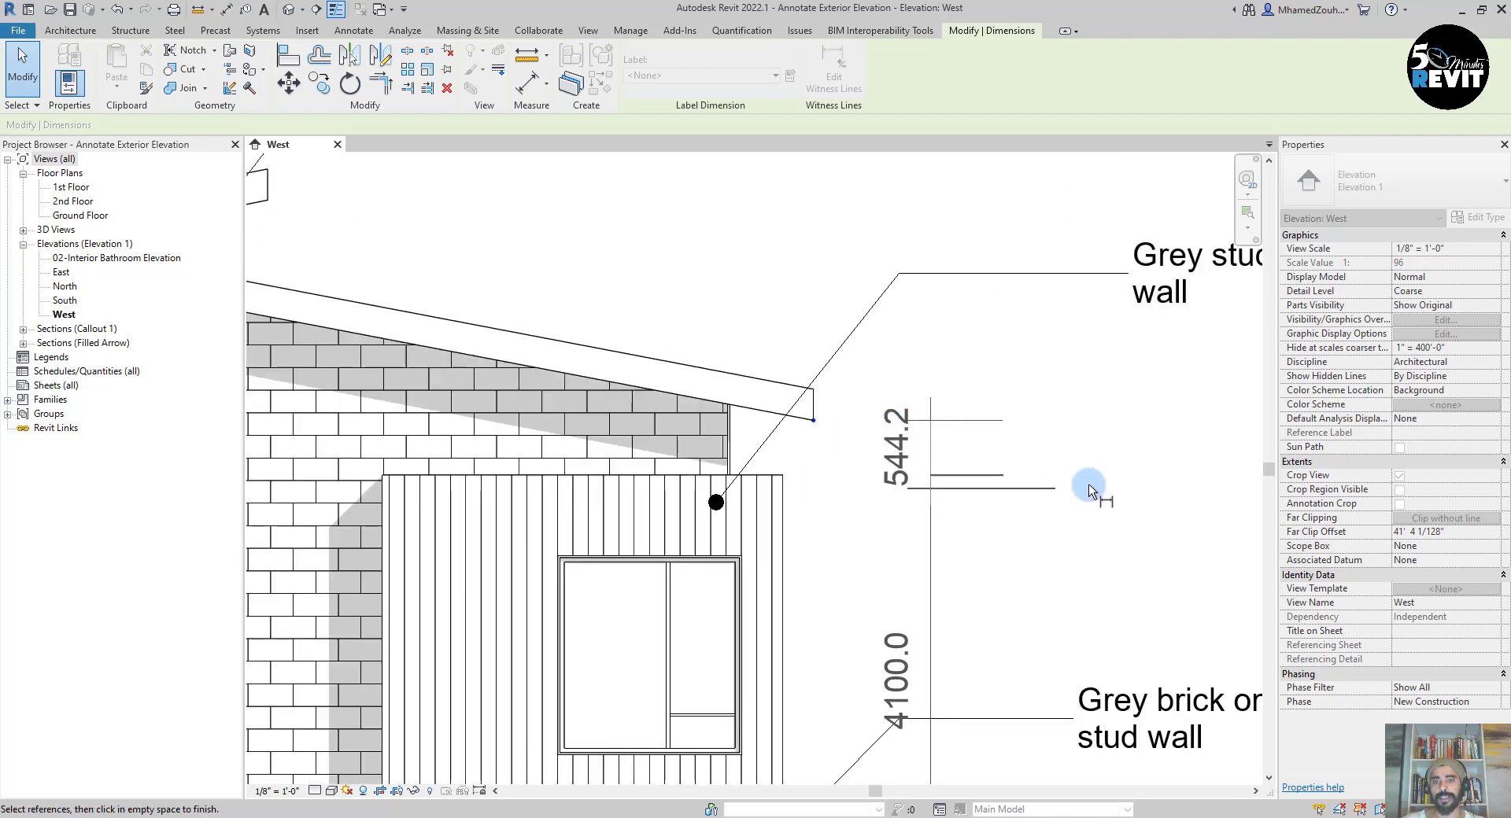
left_click(1090, 492)
key("Escape")
key("Escape")
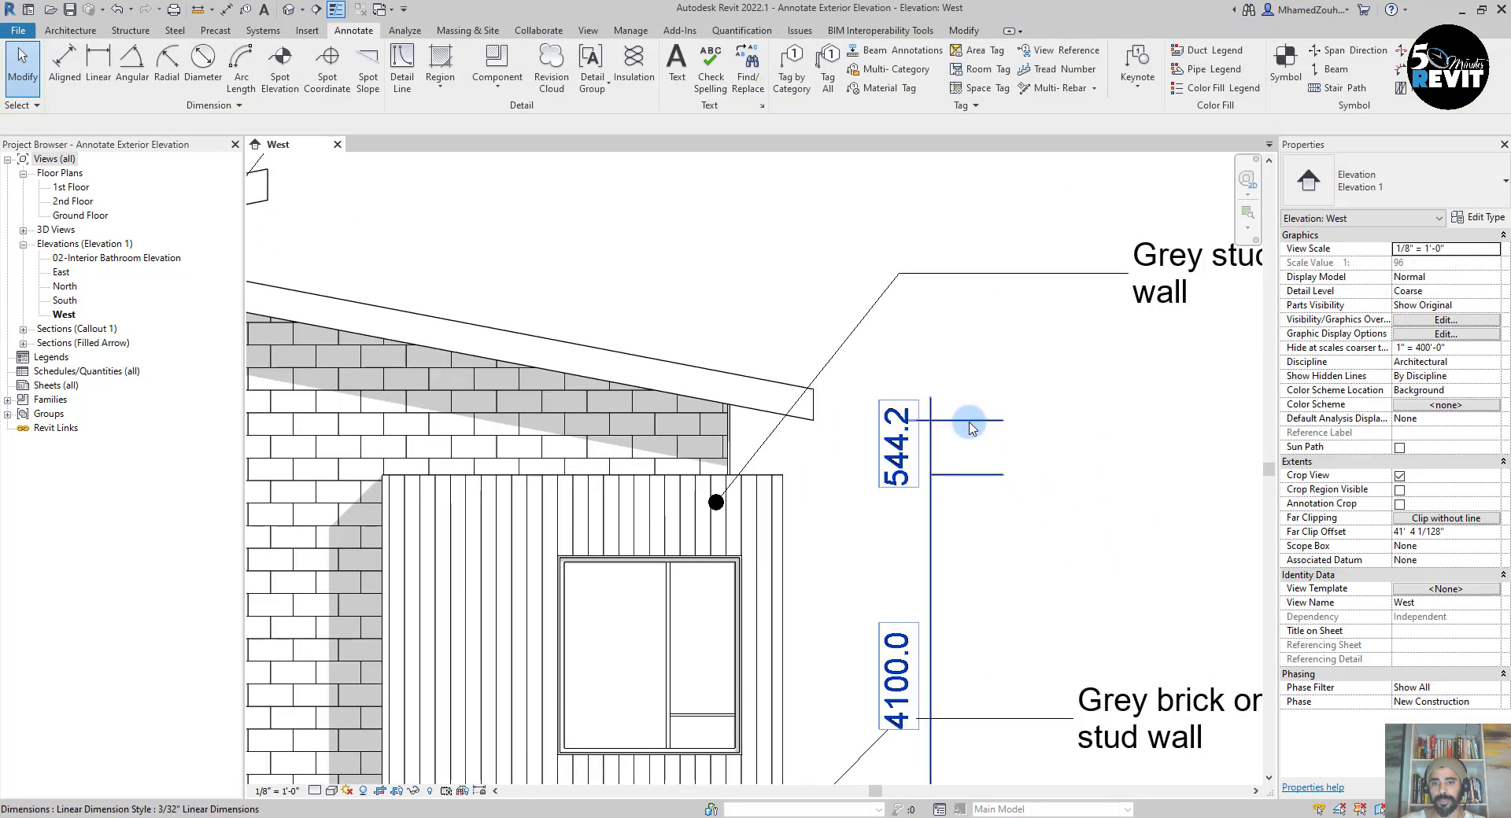
Check the new 544.2 dimension and zoom out to show the whole elevation.
left_click(971, 429)
scroll(1011, 425, "down", 2)
middle_click_drag(1012, 472, 1019, 406)
scroll(1000, 554, "up", 1)
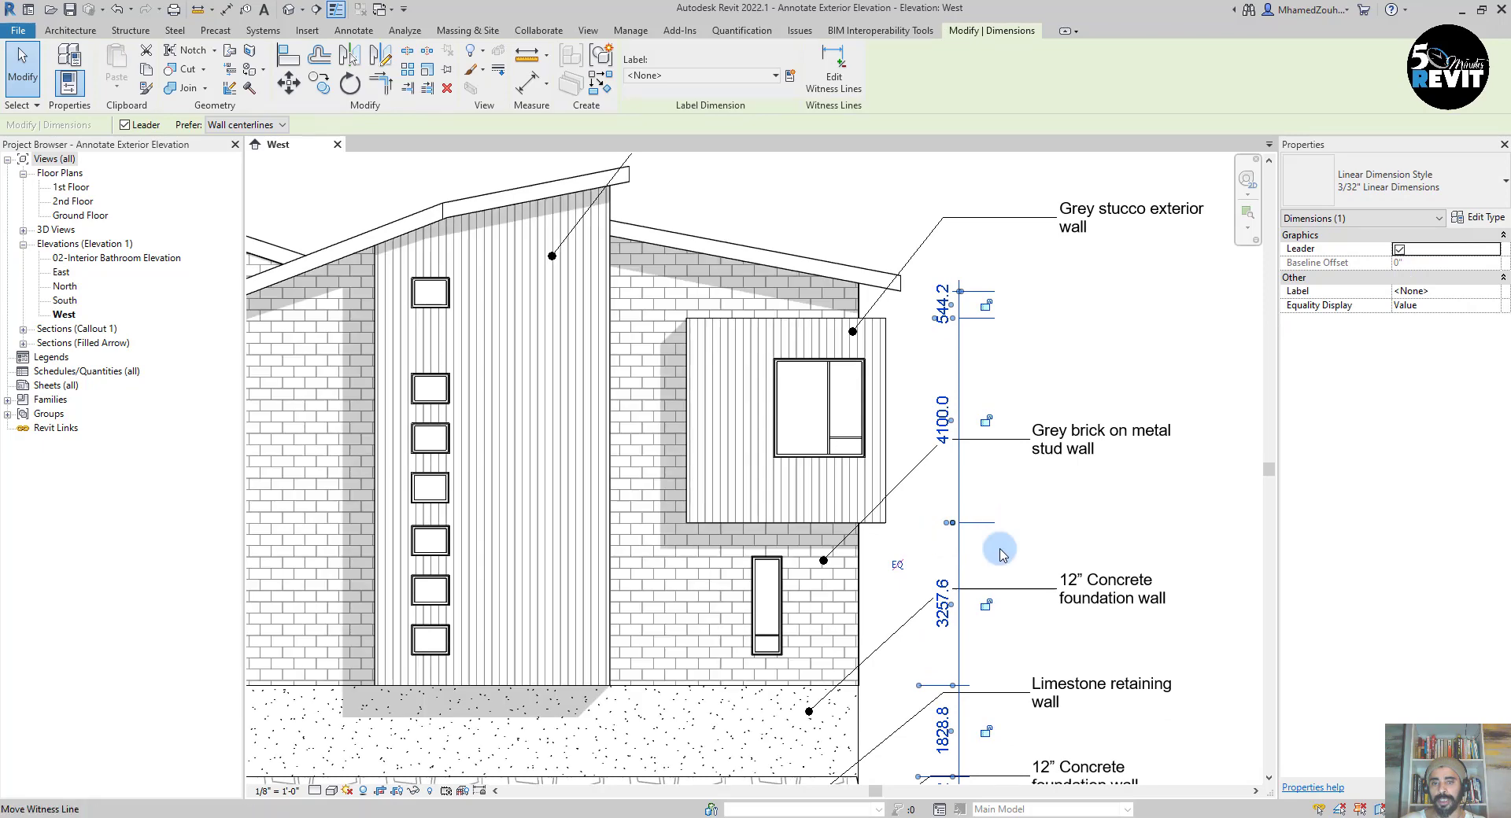
scroll(999, 553, "down", 3)
key("Escape")
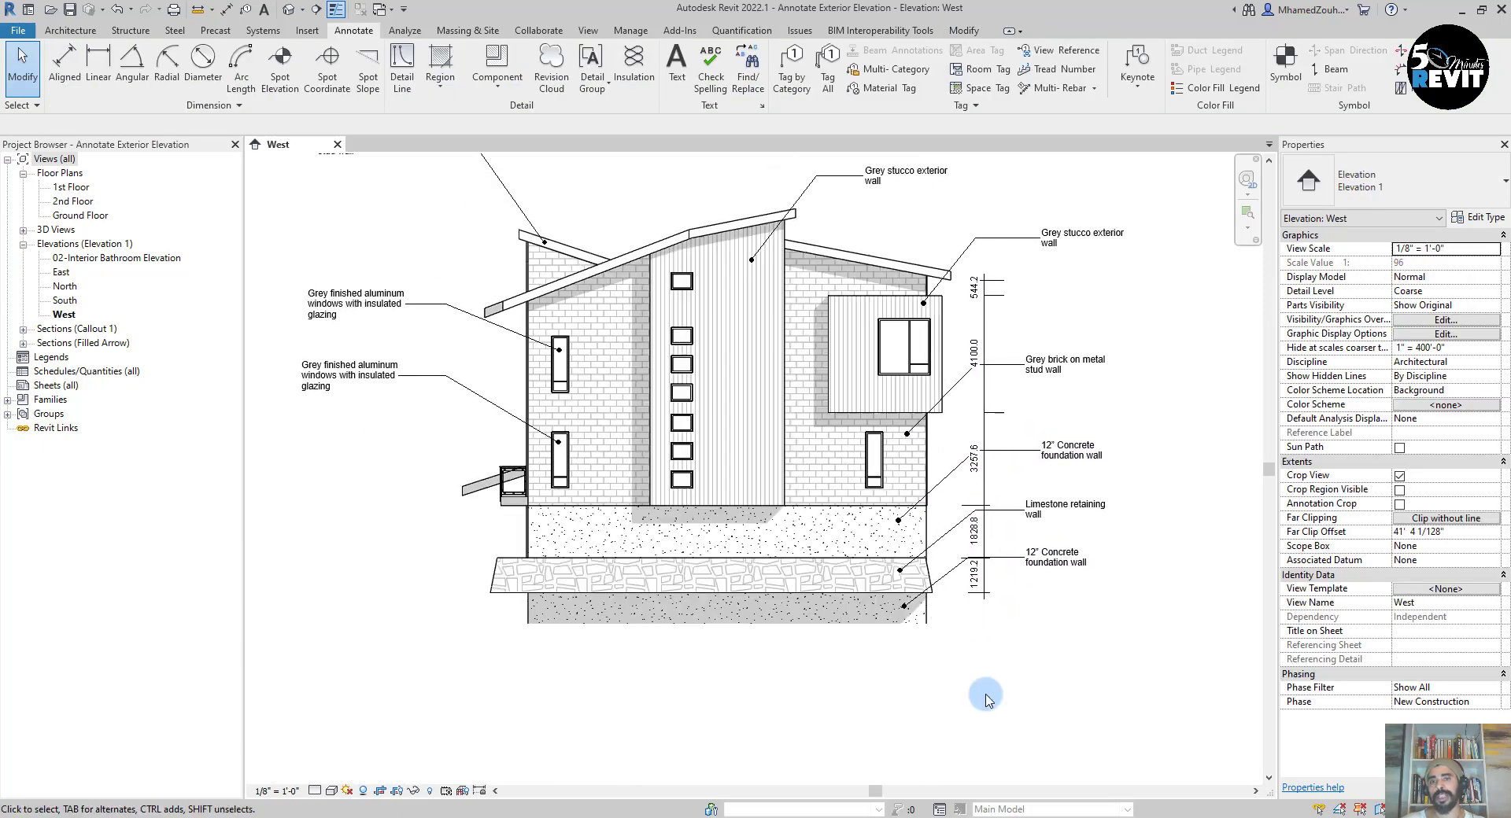
scroll(1002, 689, "down", 1)
scroll(538, 483, "up", 1)
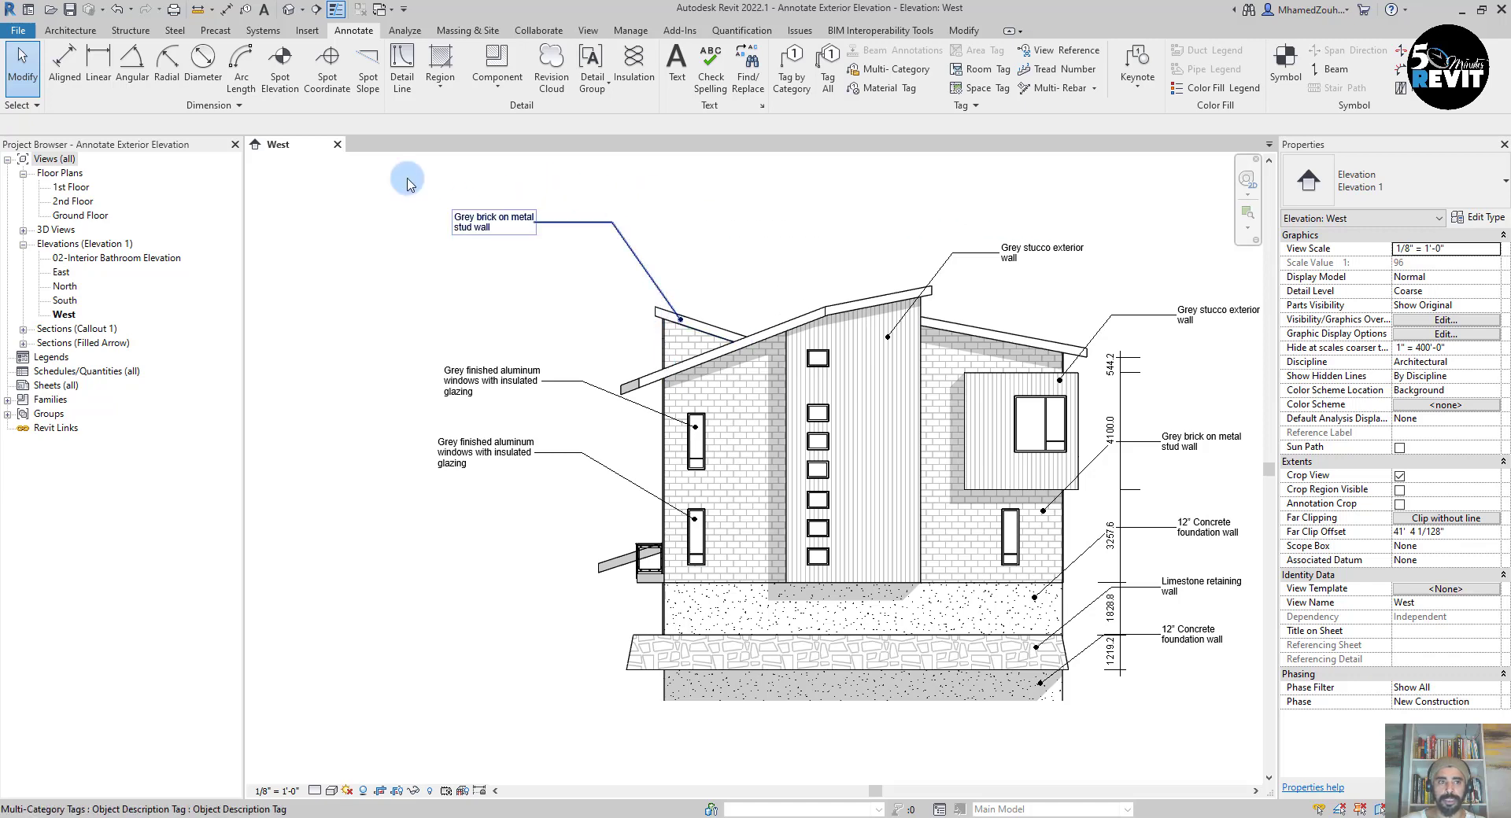
Start an aligned dimension through the retaining wall edge, foundation top and wall below the roof beam.
left_click(65, 64)
scroll(496, 630, "up", 1)
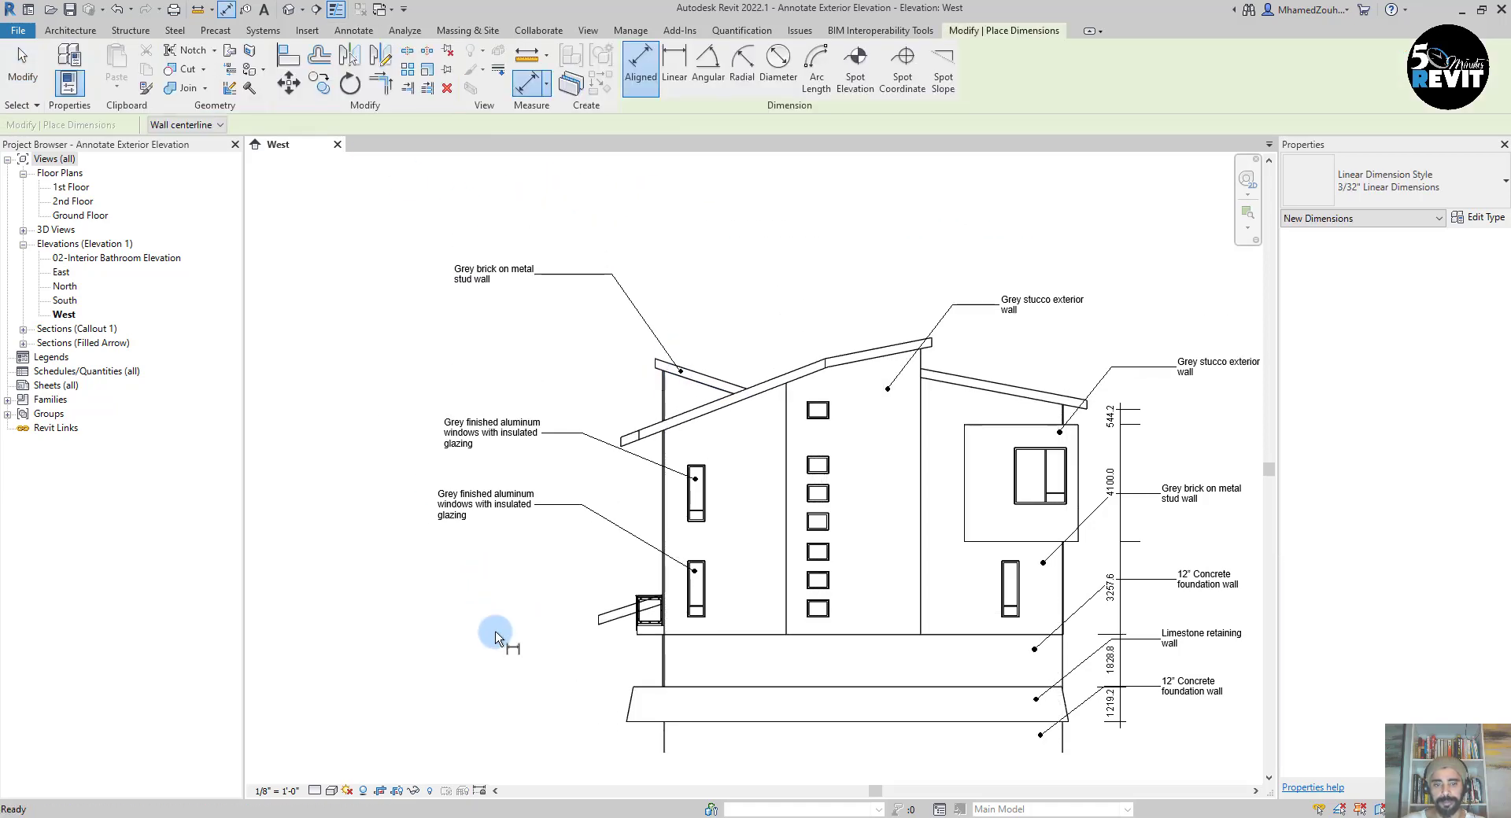
scroll(641, 694, "up", 1)
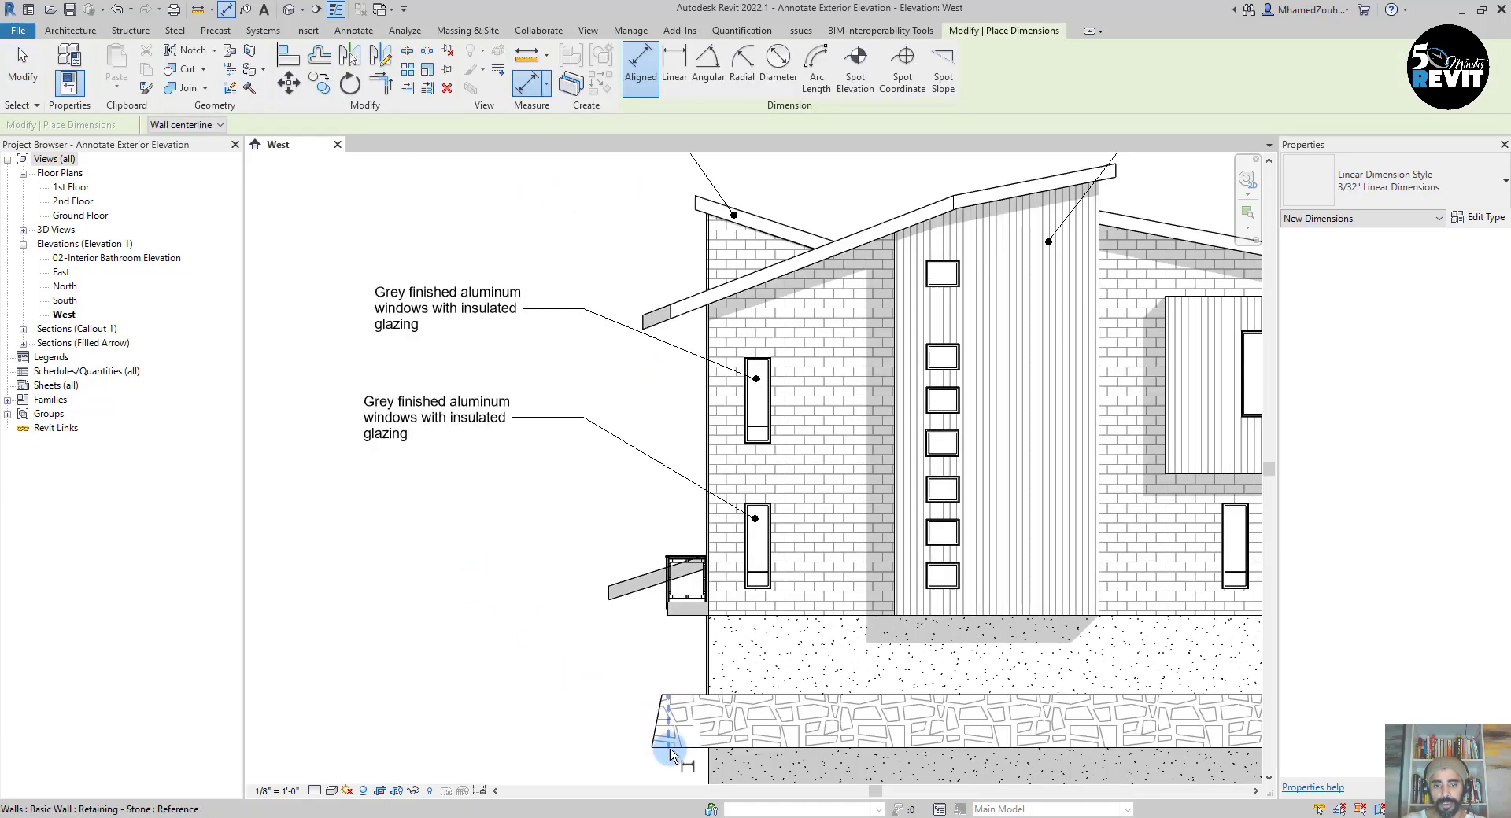
left_click(684, 696)
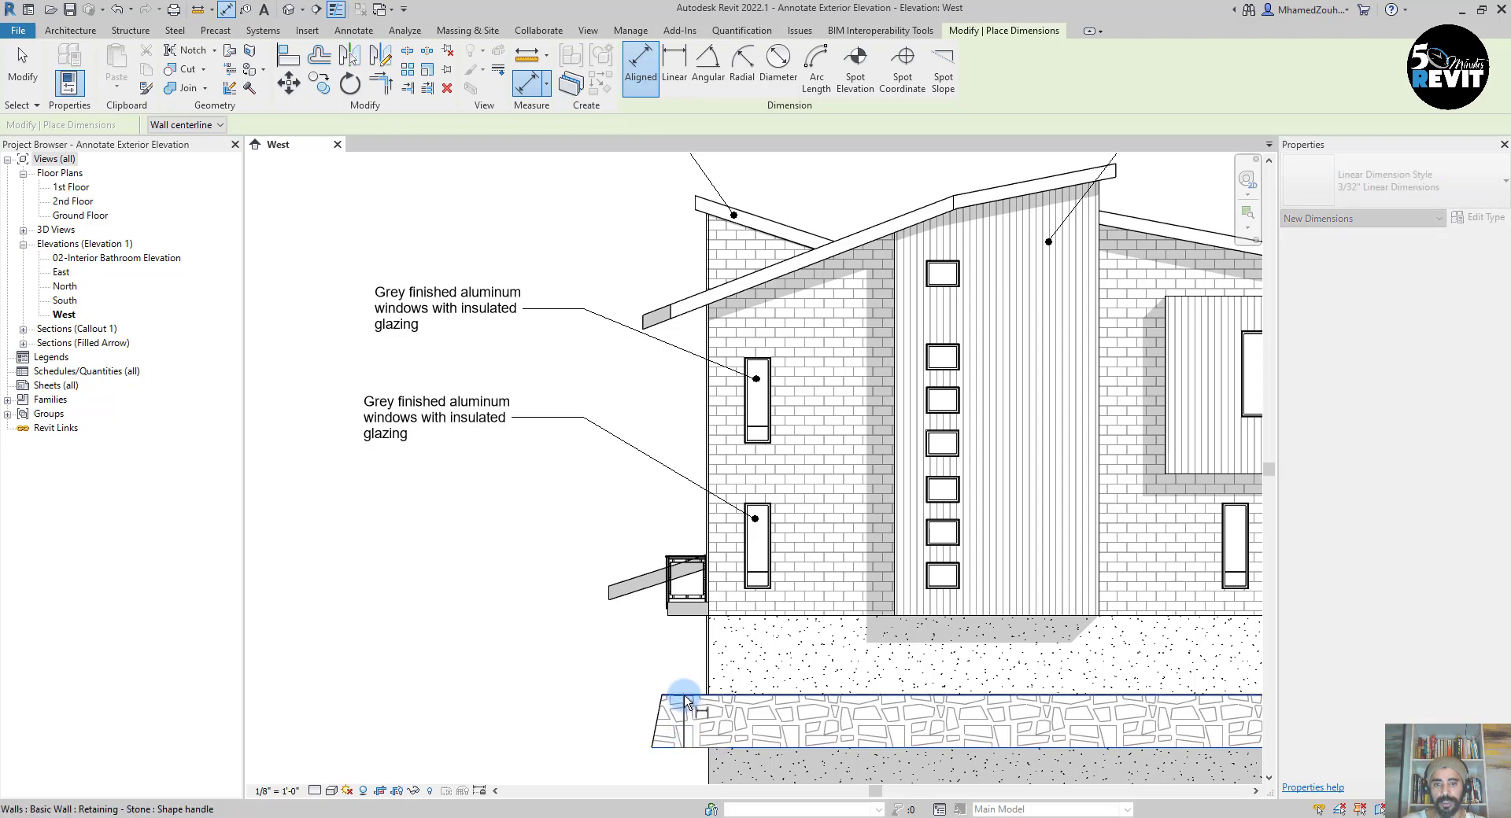
scroll(685, 692, "up", 1)
left_click(712, 667)
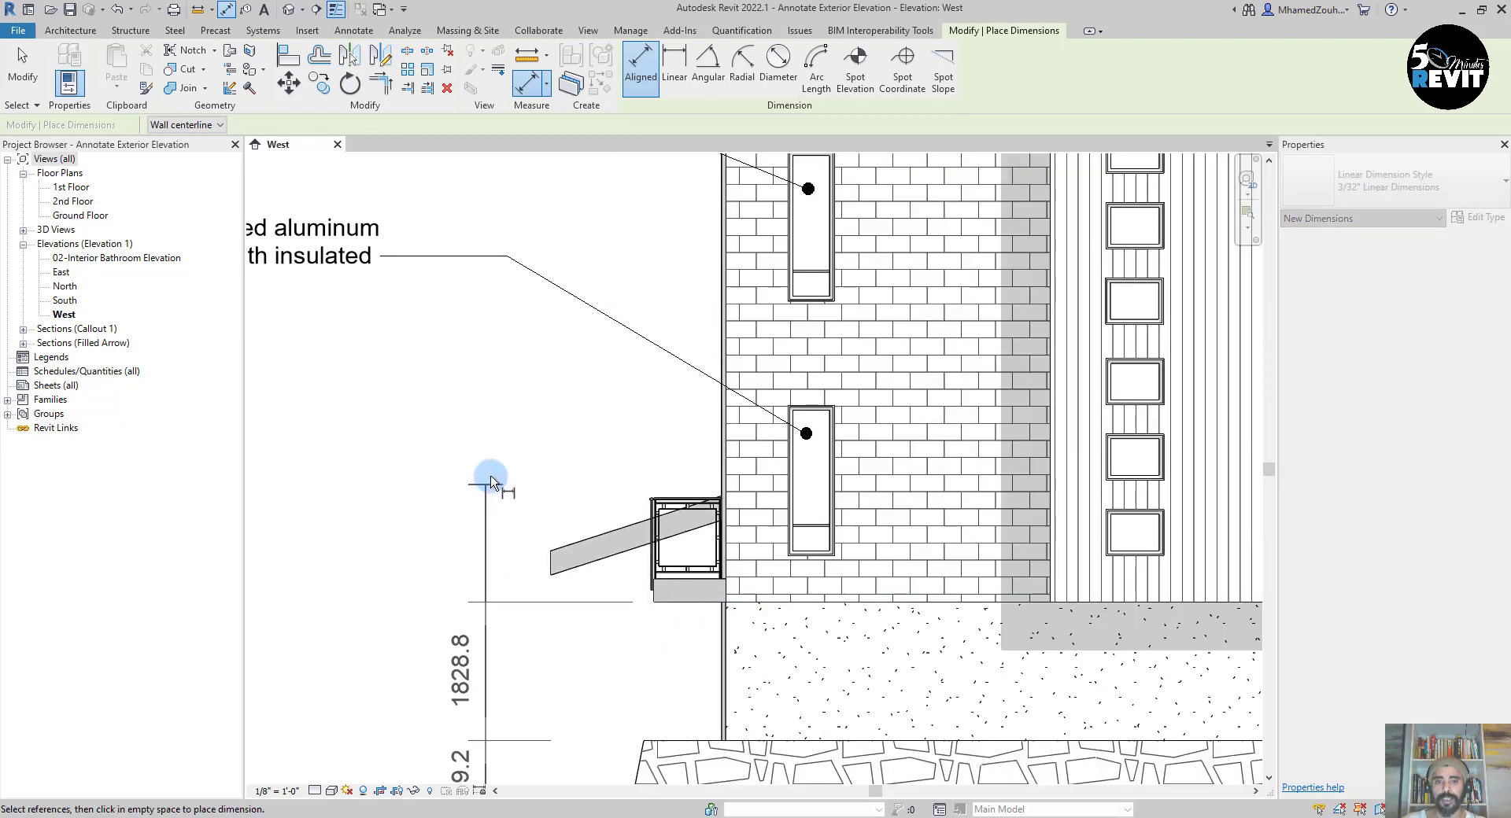
scroll(504, 480, "down", 3)
scroll(577, 418, "up", 5)
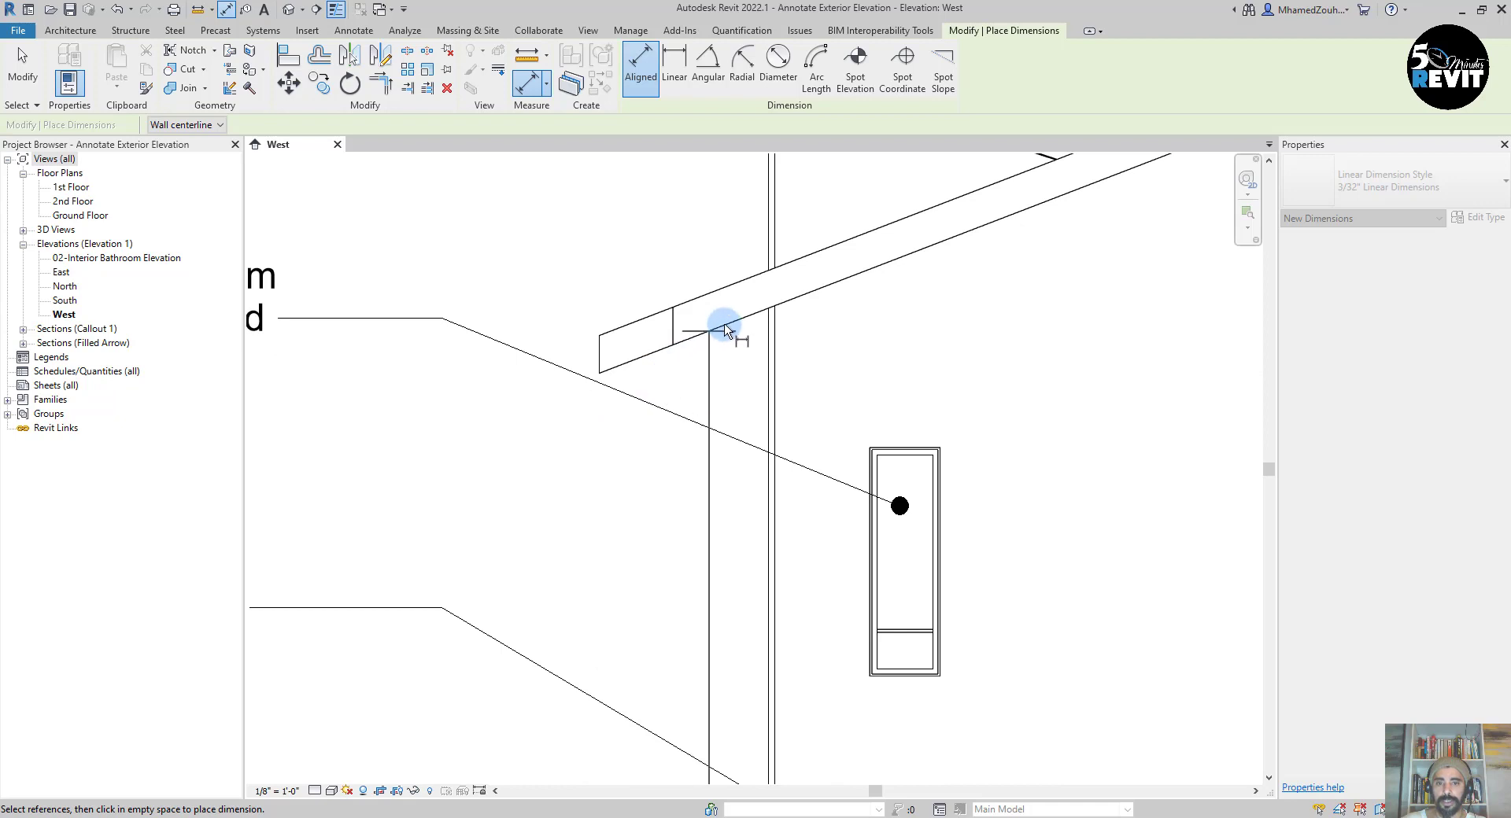
left_click(720, 340)
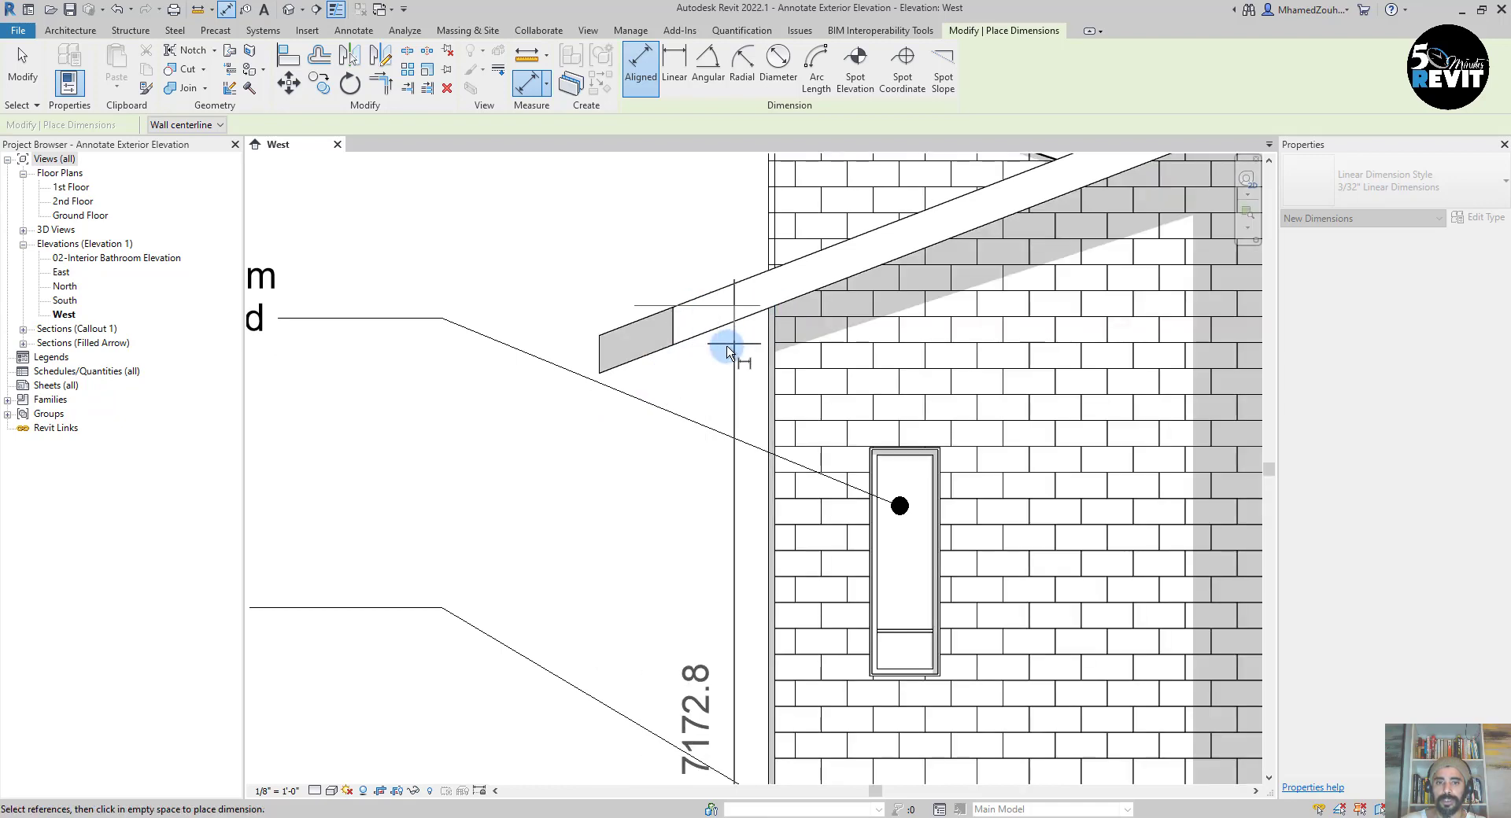
Add the upper roof end and place the 1219.2 / 1828.8 / 7172.8 / 2089.1 string left of the building.
middle_click_drag(569, 260, 556, 634)
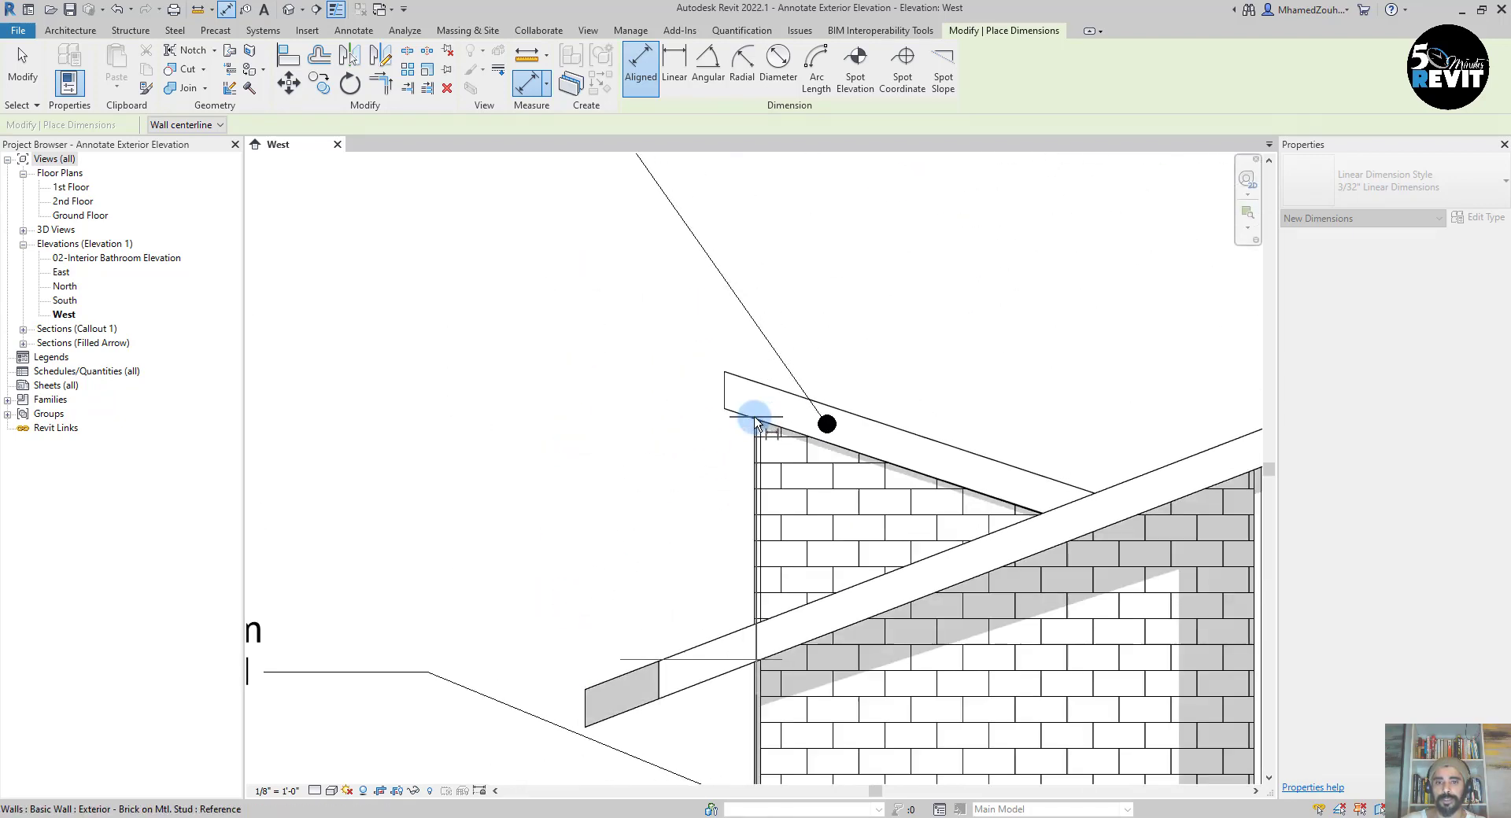
left_click(756, 421)
scroll(695, 412, "down", 2)
middle_click_drag(580, 404, 734, 199)
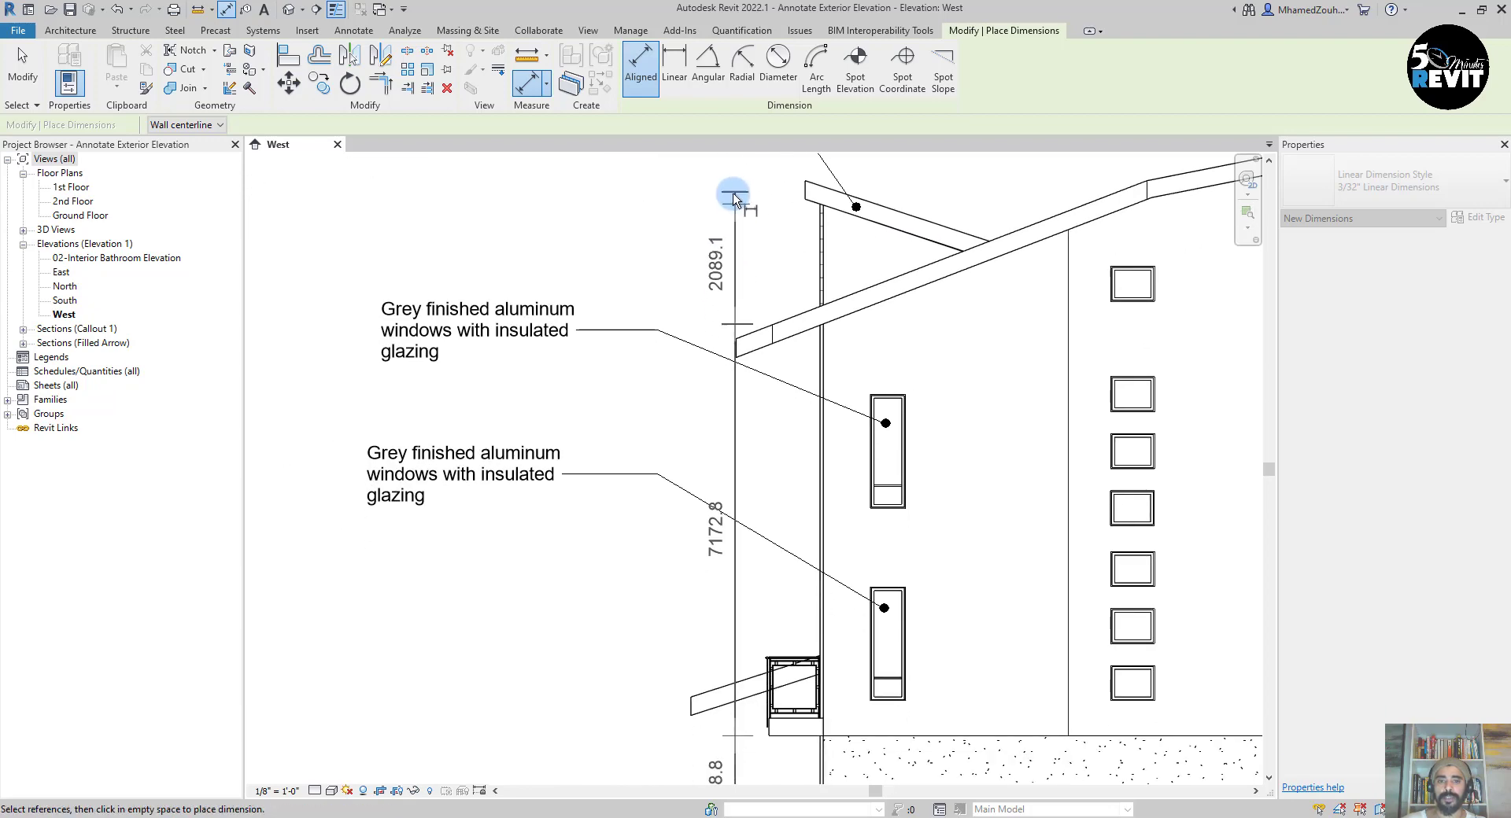
scroll(674, 327, "down", 2)
left_click(674, 369)
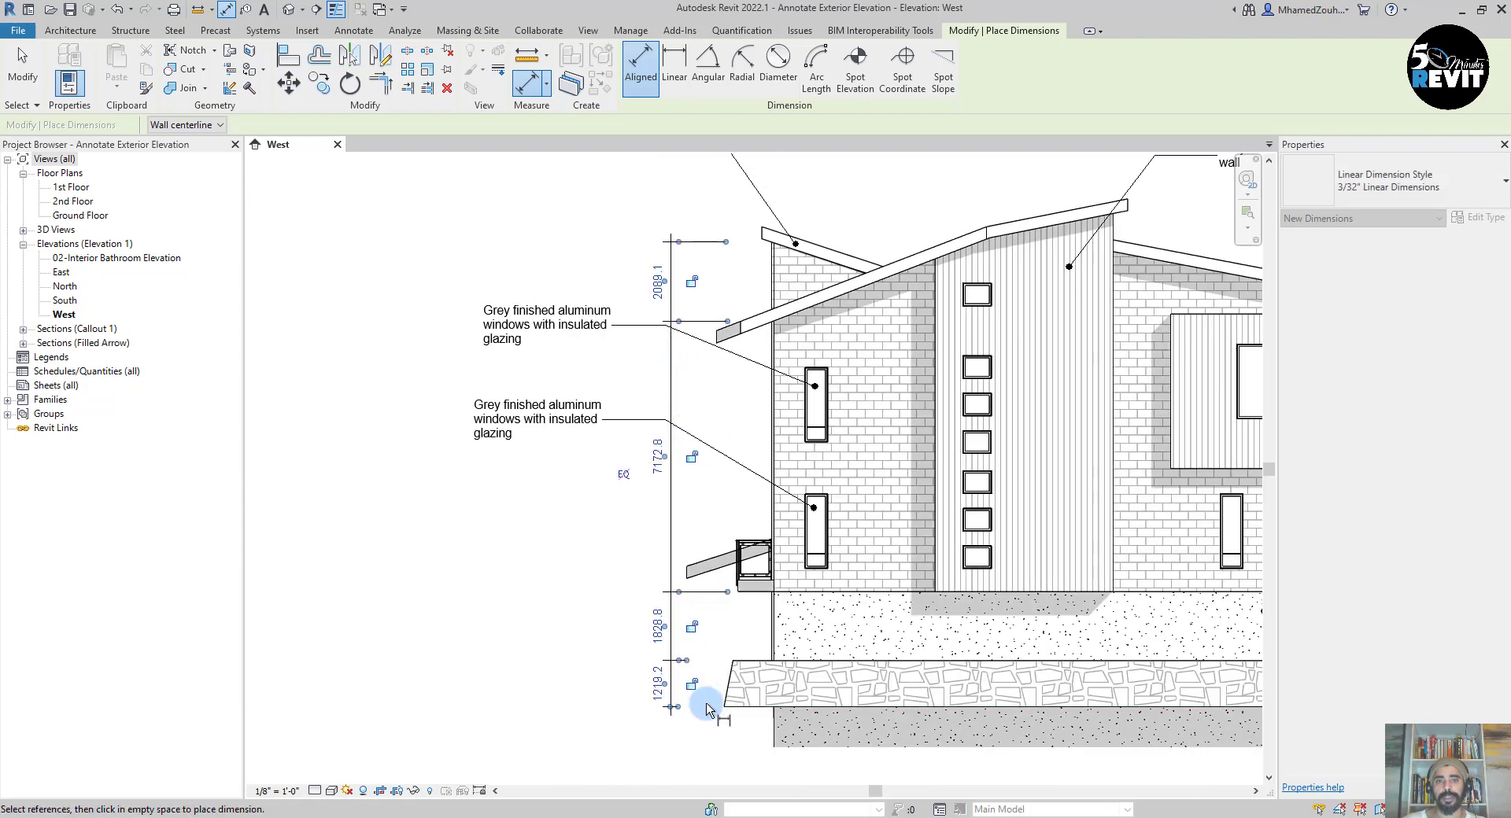
key("Escape")
key("Escape")
key("z")
key("f")
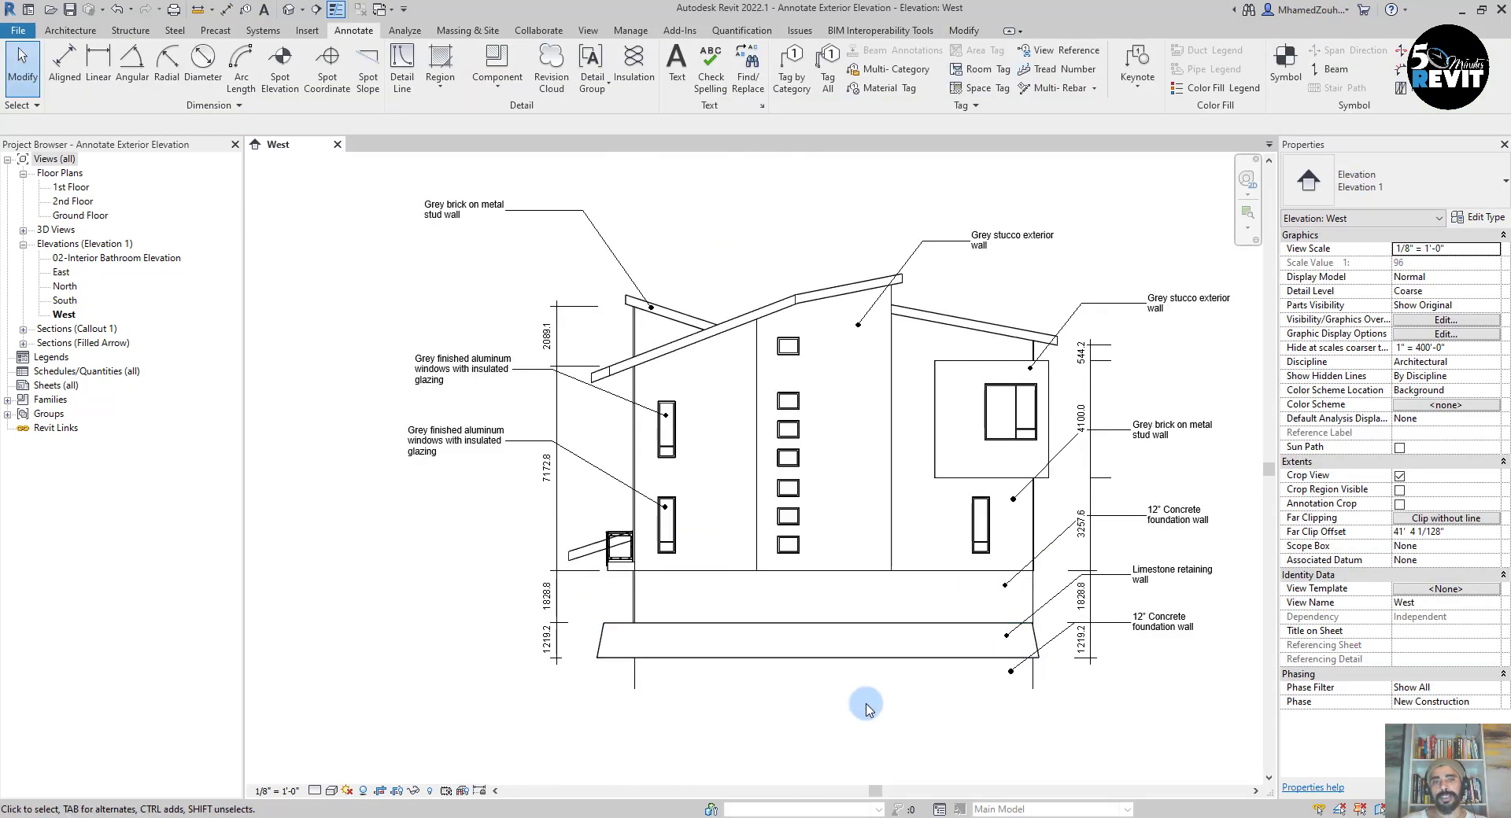
middle_click_drag(866, 706, 695, 727)
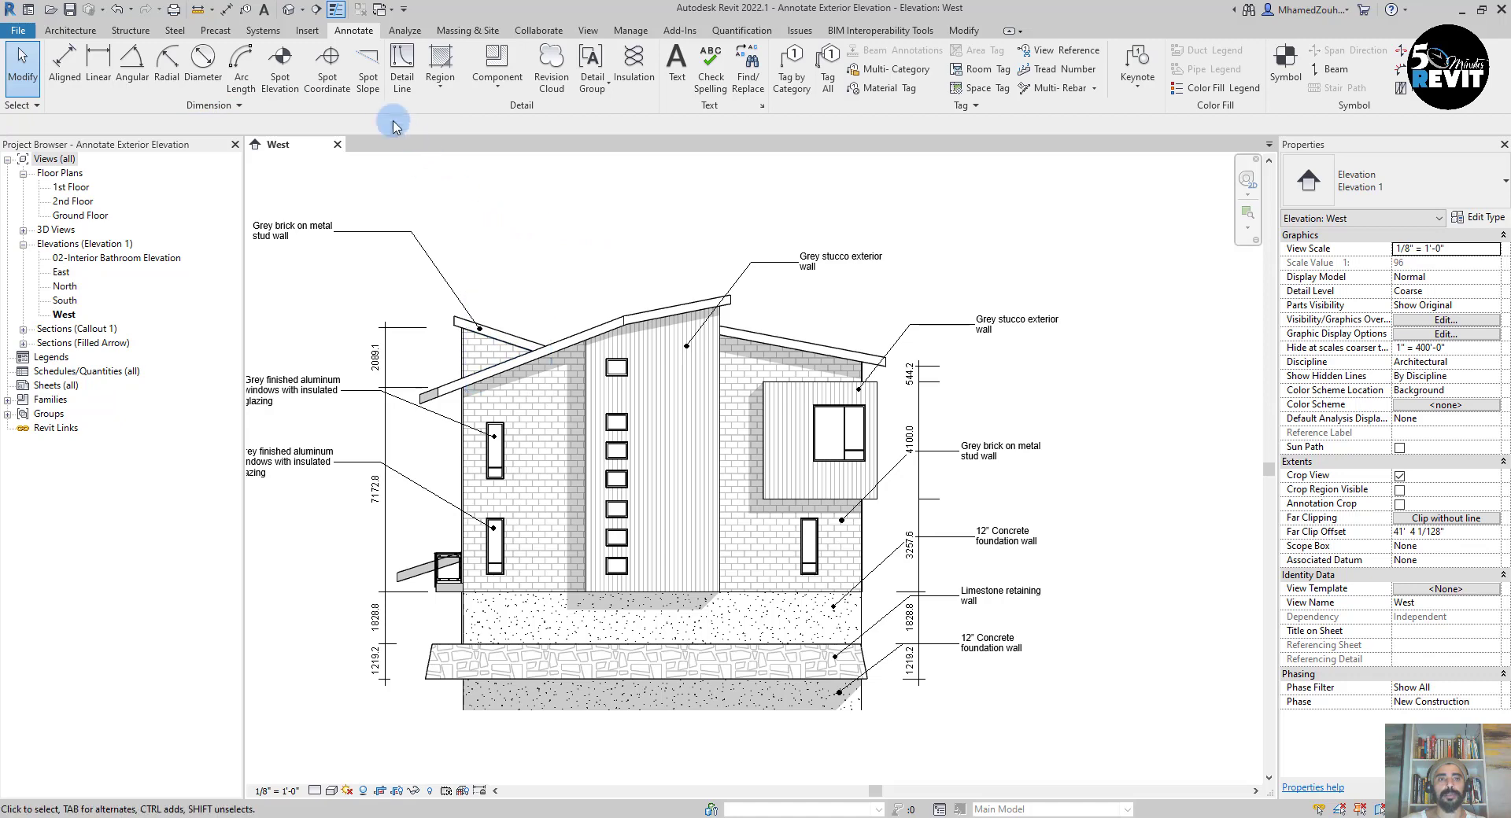
Place spot slopes of 4"/12" on the upper-left roof, 4 1/2"/12" on the lower roof, and 2 1/2"/12" on the right roof.
left_click(367, 69)
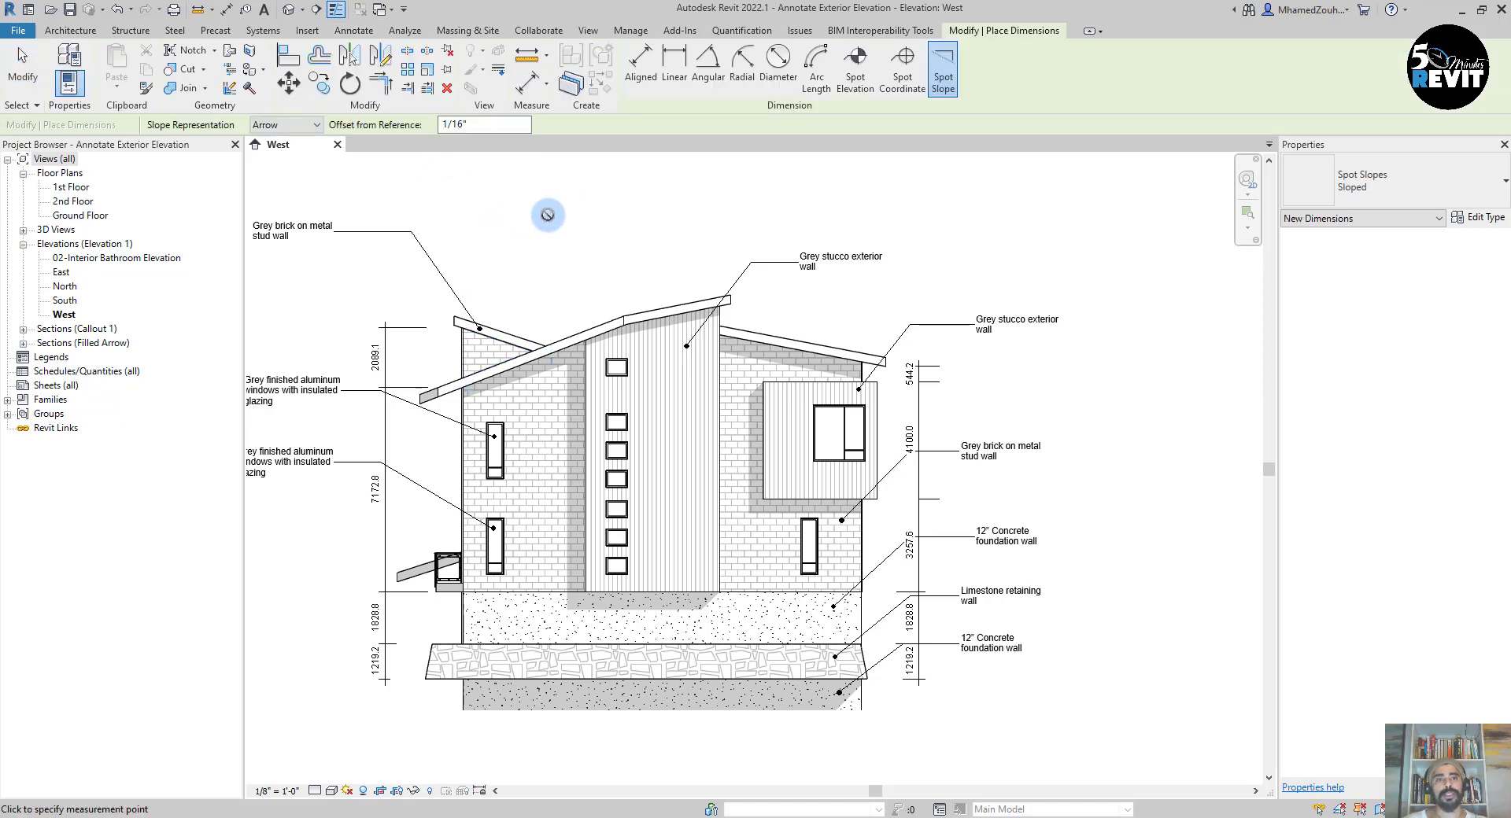
scroll(523, 335, "up", 3)
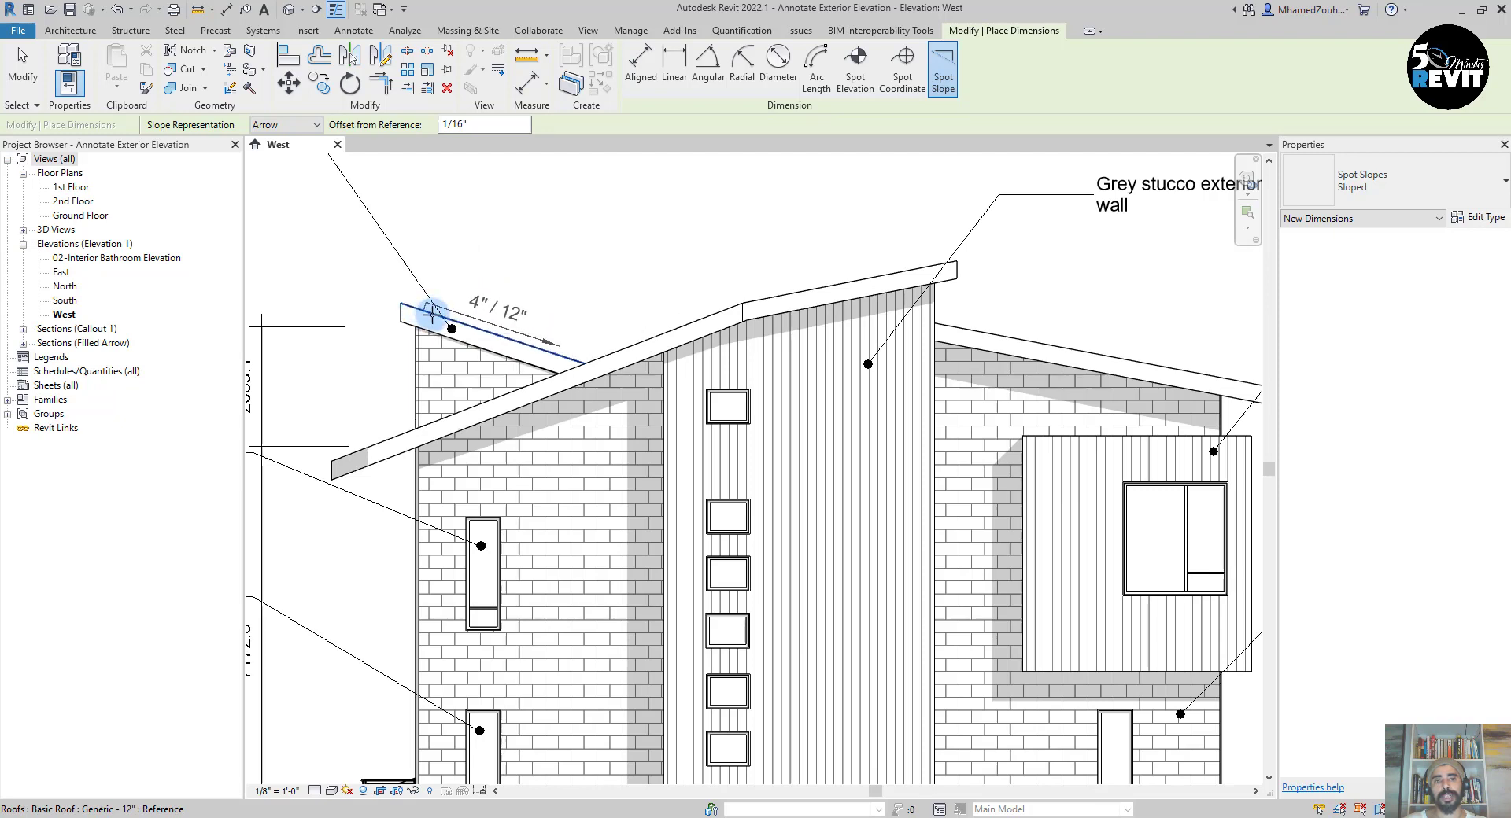
left_click(420, 306)
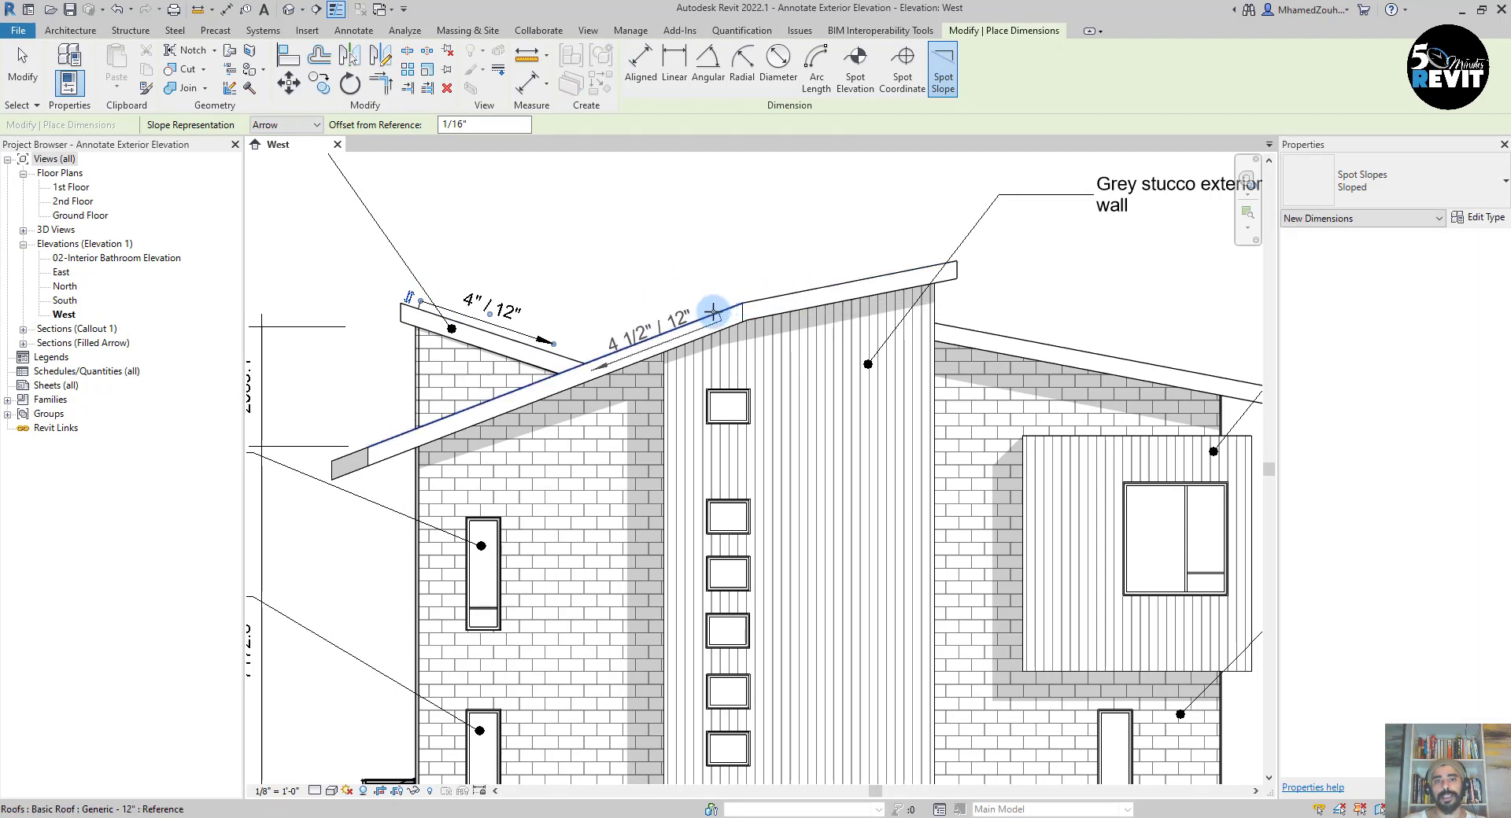
left_click(693, 309)
left_click(680, 266)
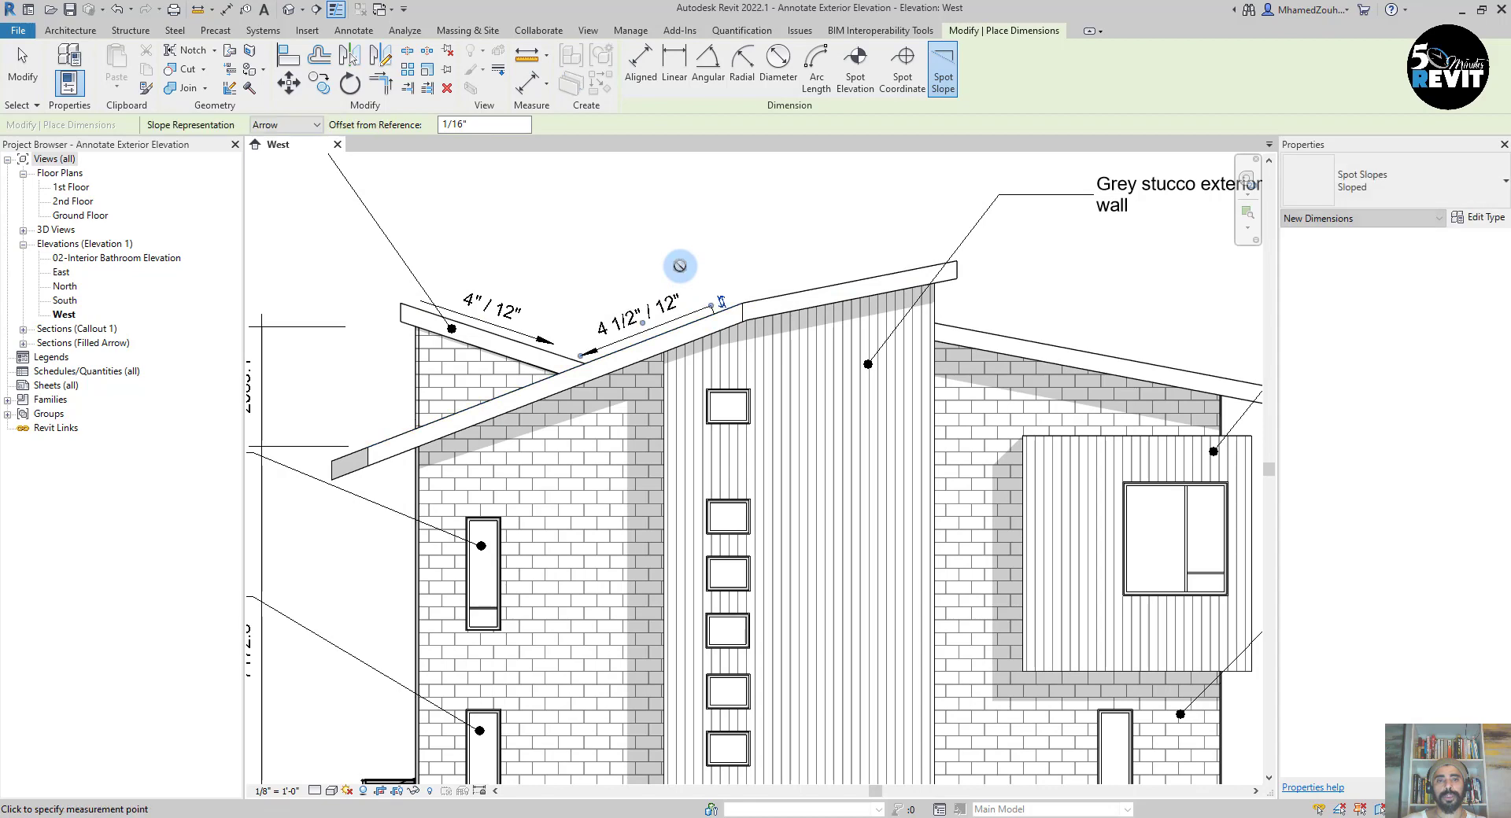
scroll(731, 283, "down", 3)
scroll(607, 394, "up", 5)
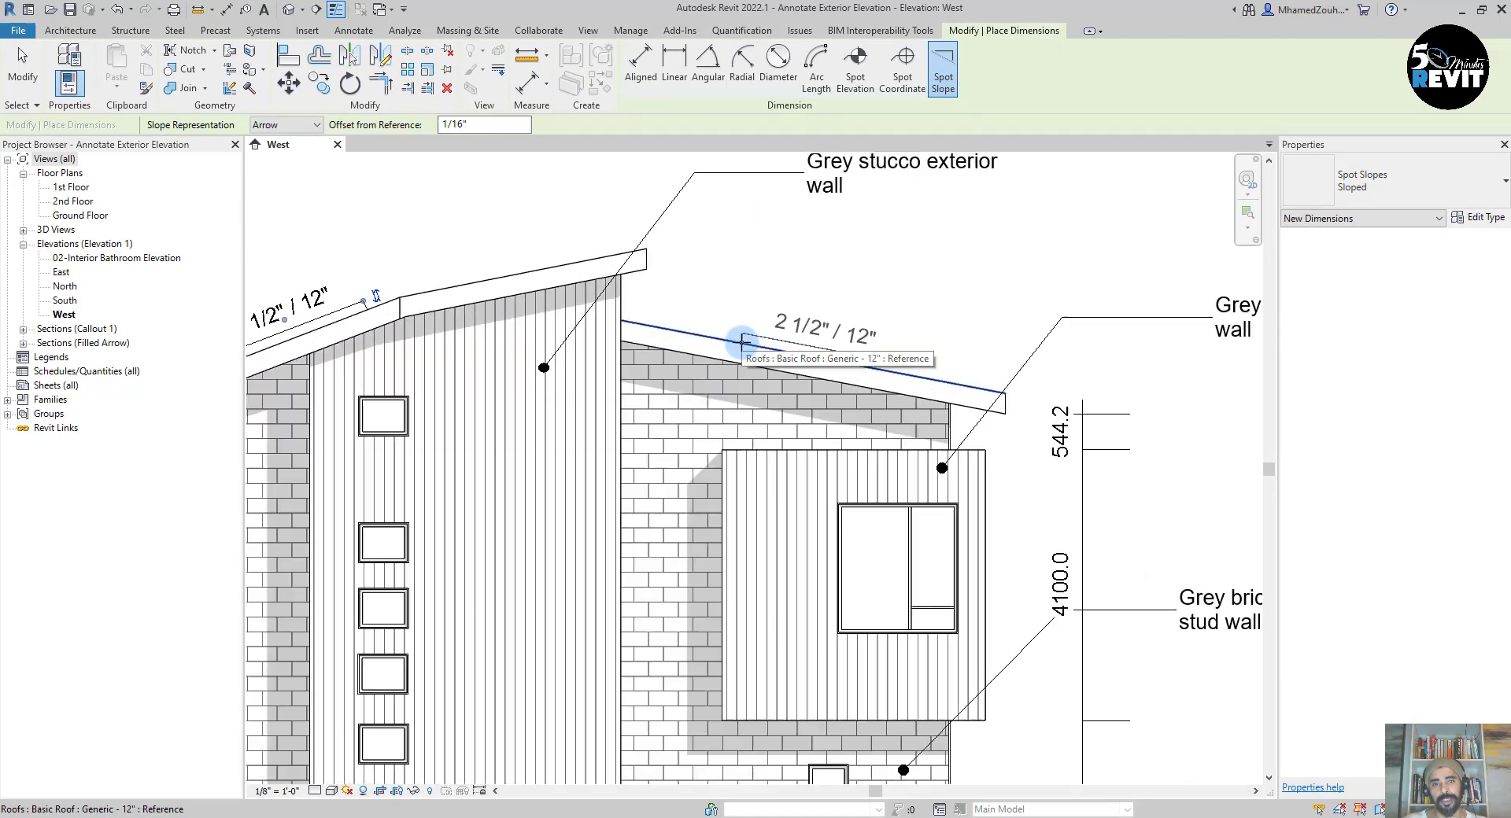
left_click(735, 335)
left_click(779, 312)
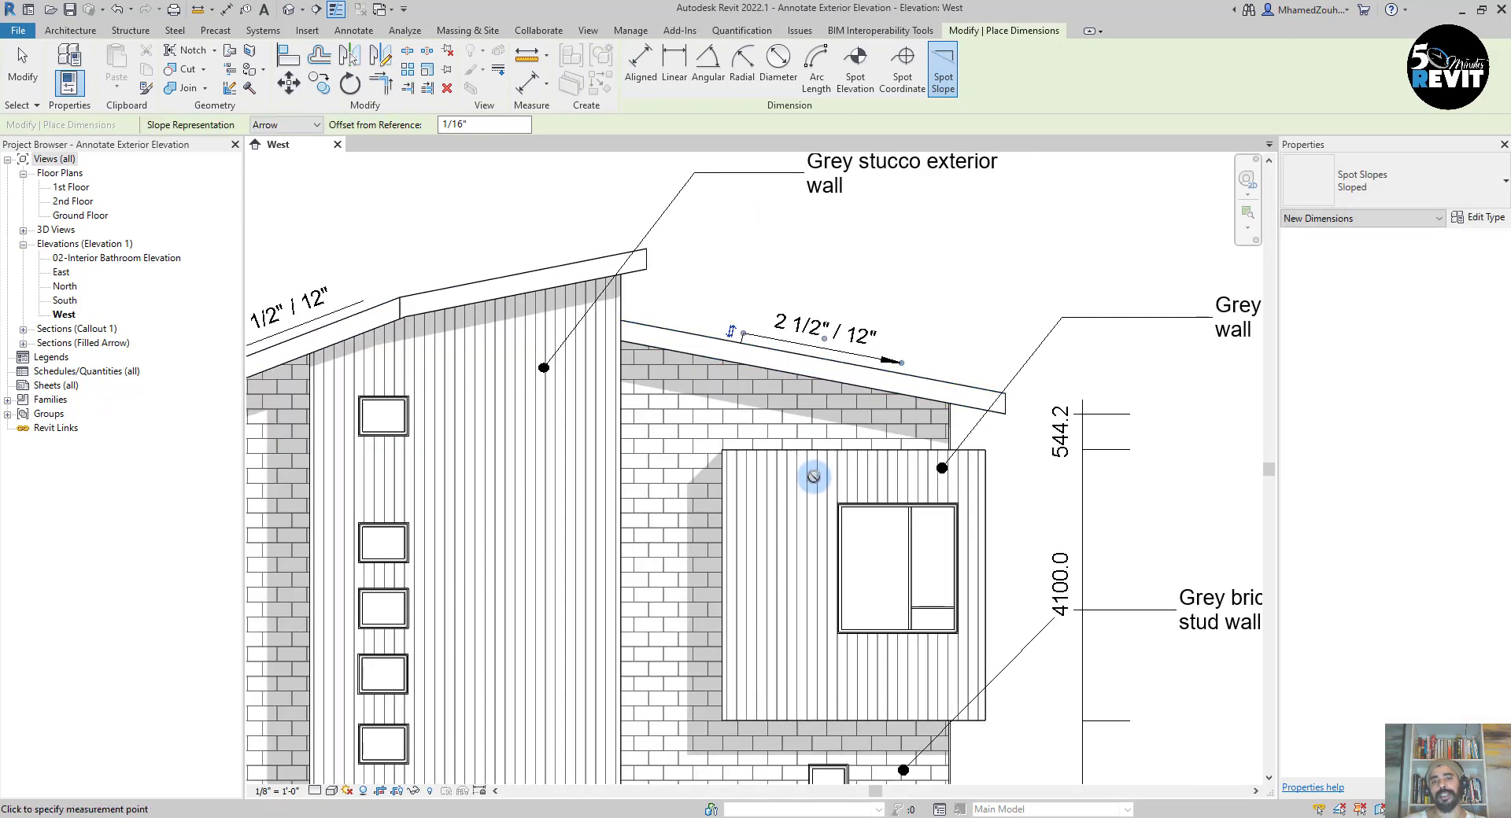
scroll(815, 477, "down", 3)
key("Escape")
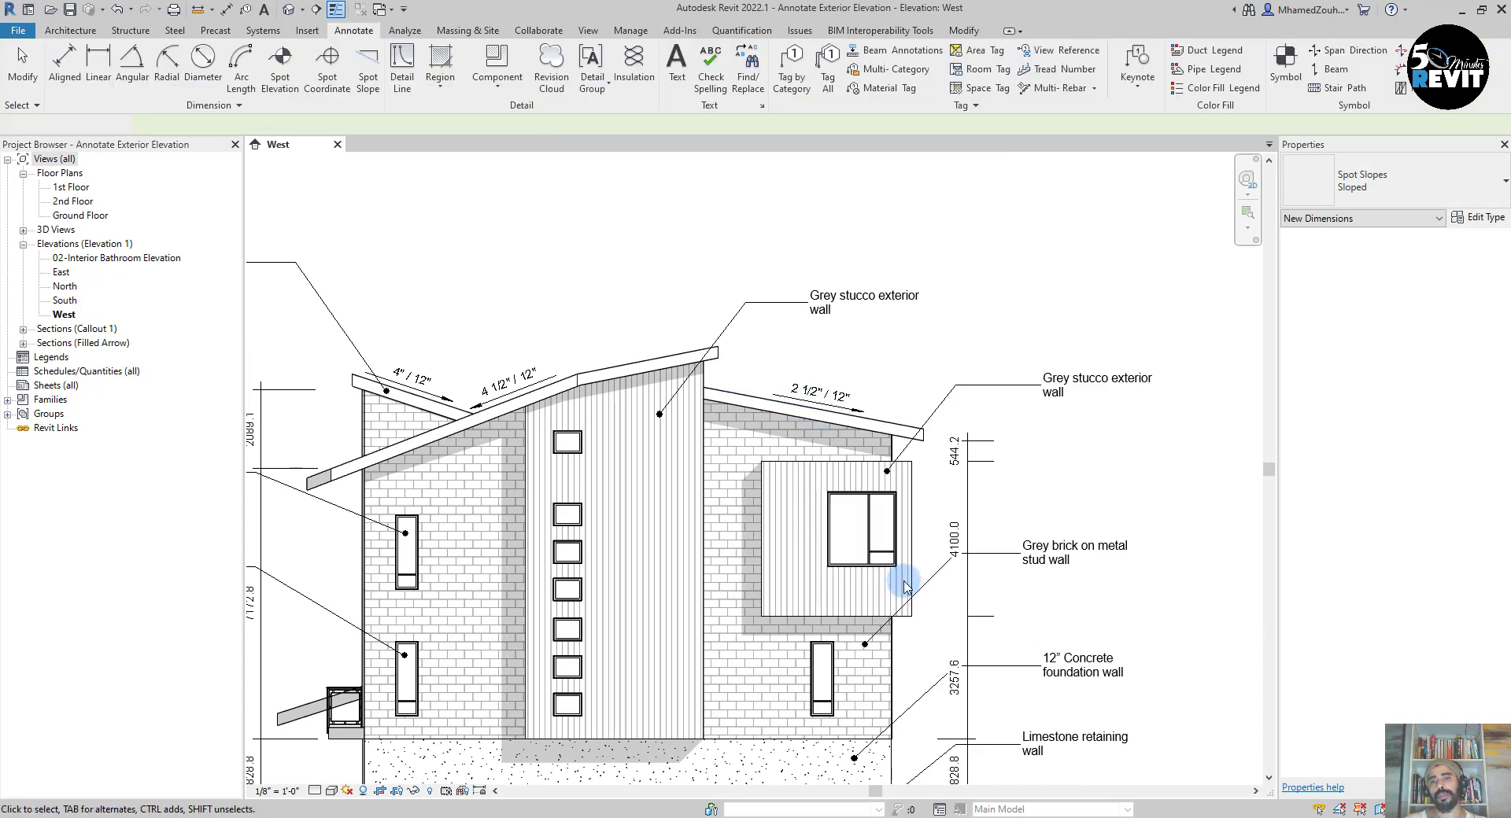
middle_click_drag(904, 685, 883, 432)
scroll(905, 487, "down", 3)
middle_click_drag(943, 554, 957, 608)
scroll(1059, 415, "up", 4)
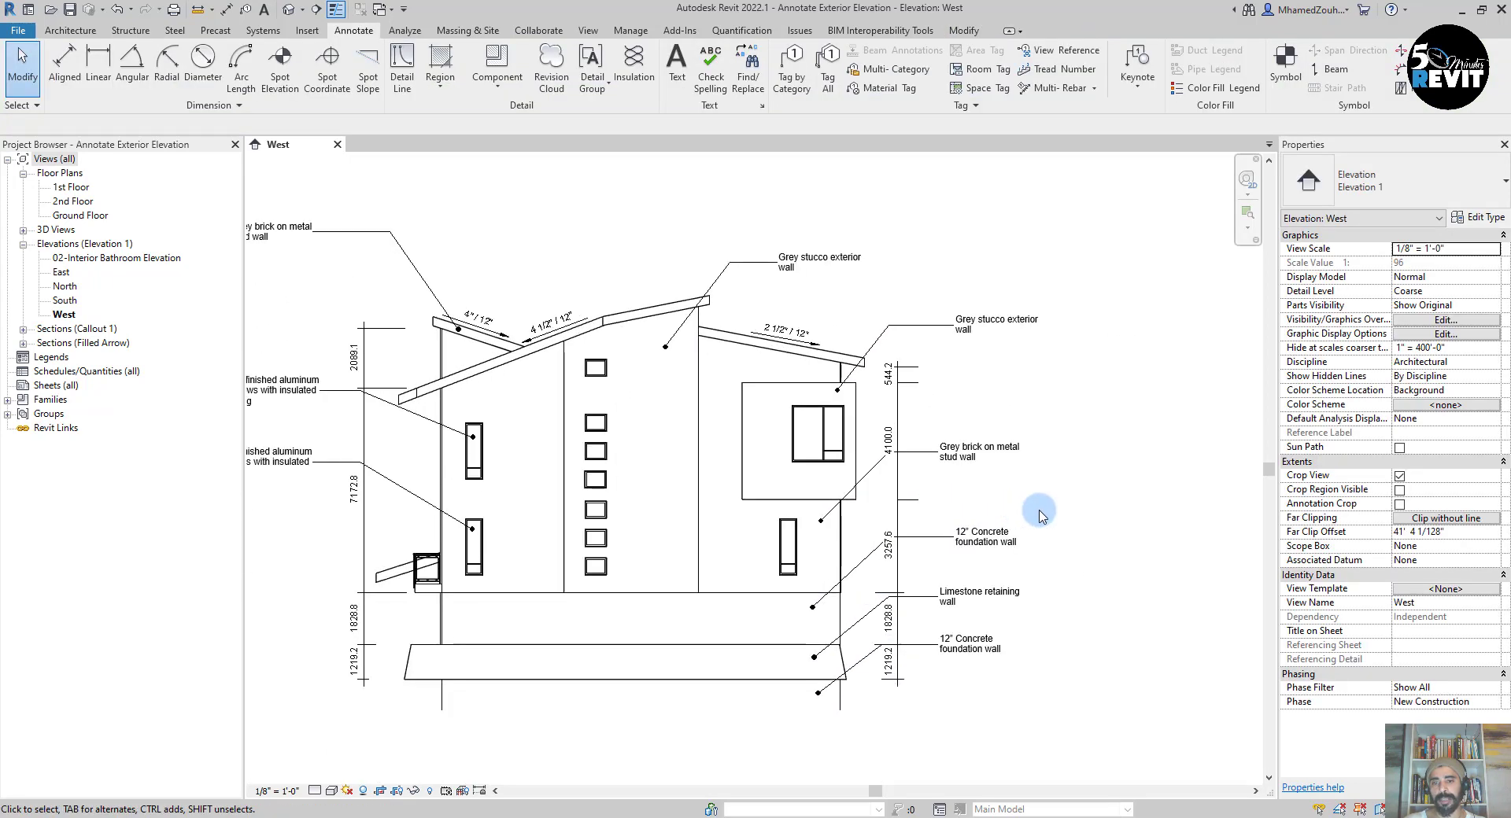
middle_click_drag(1062, 543, 1056, 580)
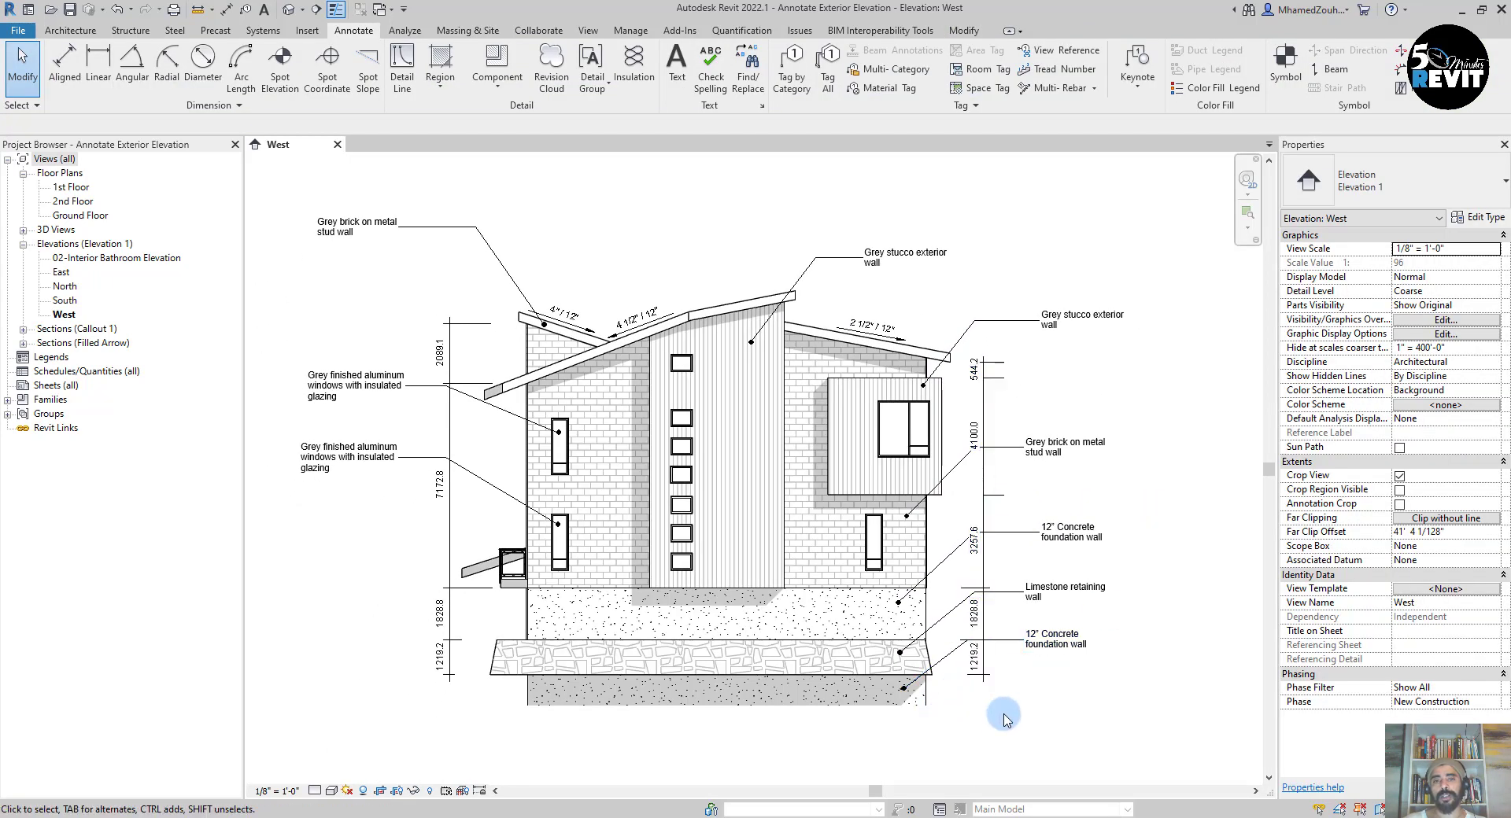